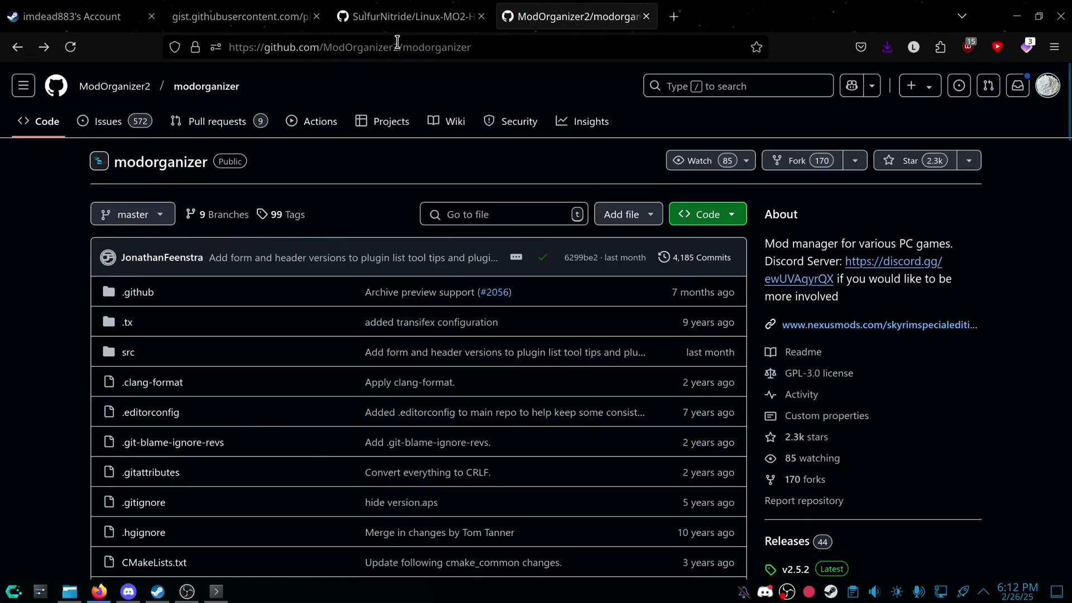
- Download Mod.Organizer-2.5.2.7z from the repository's v2.5.2 release and save it in the Downloads folder
scroll(354, 172, down, 5)
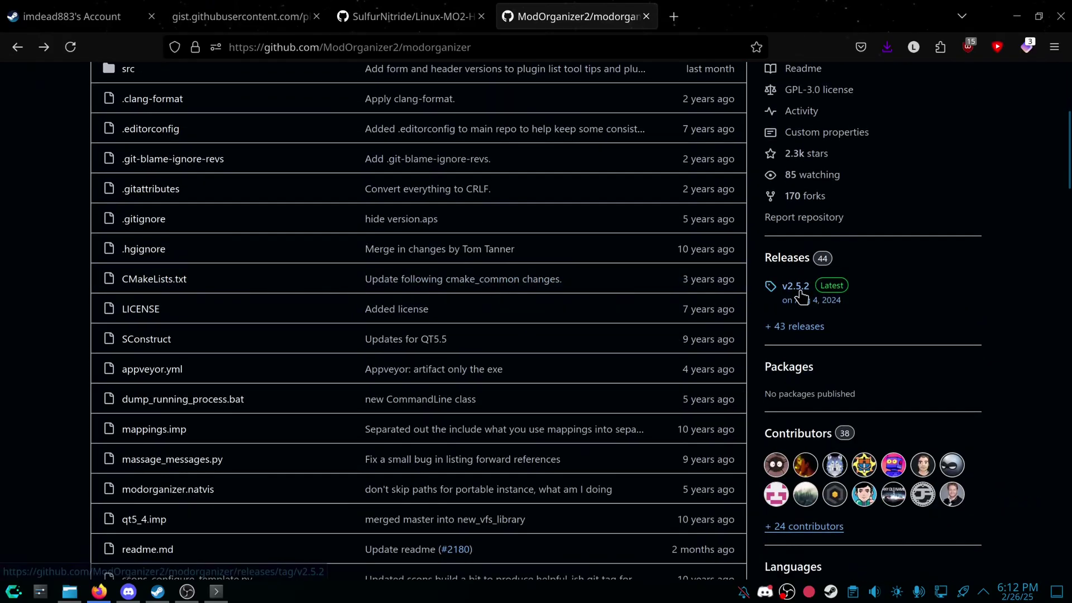
click(801, 292)
scroll(594, 330, down, 12)
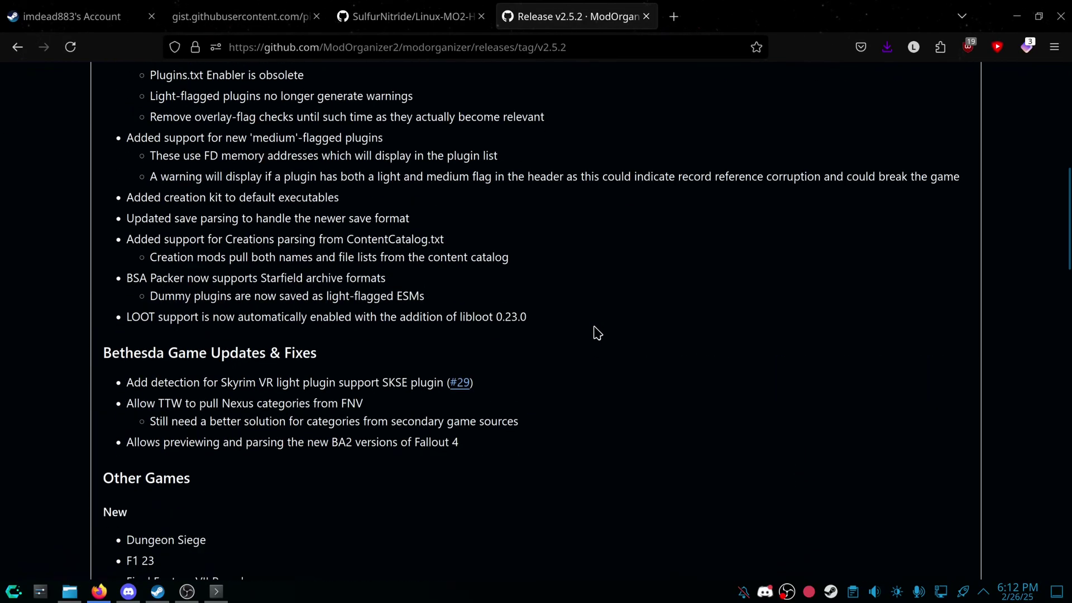
scroll(516, 342, down, 20)
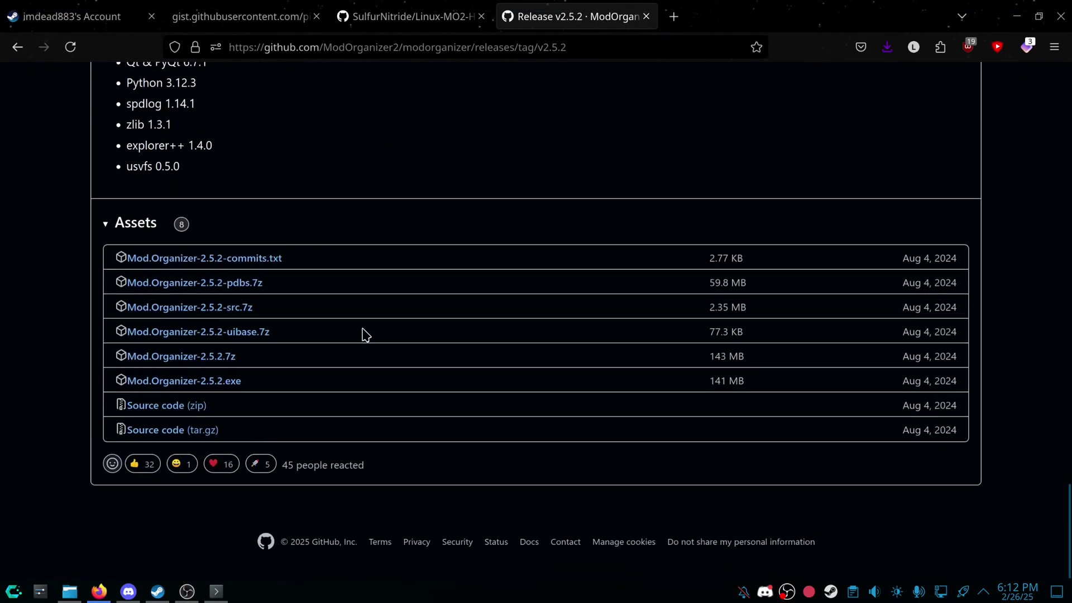
click(227, 356)
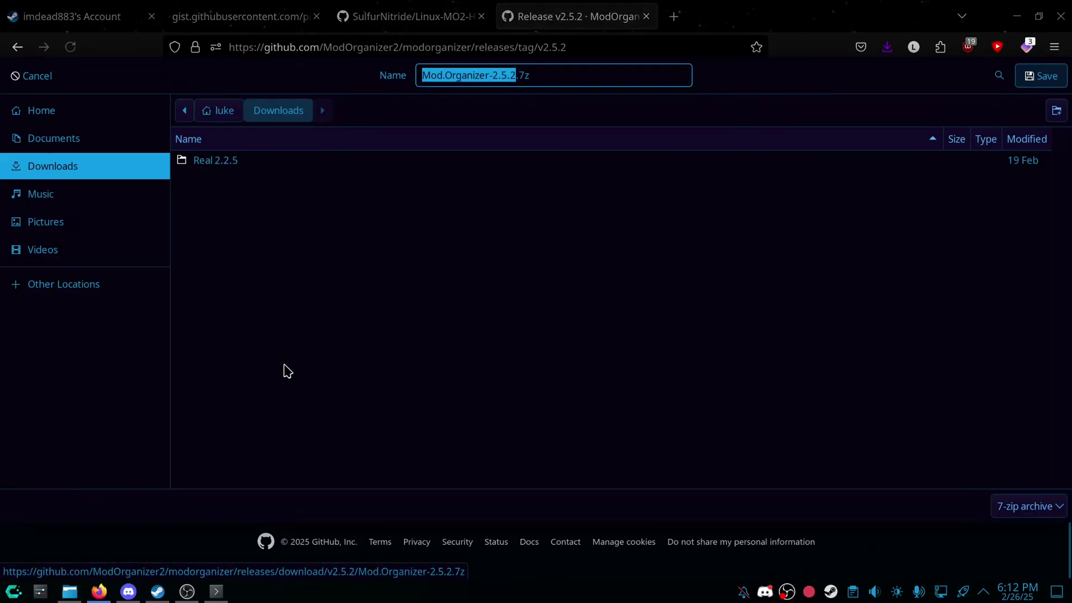
click(1038, 76)
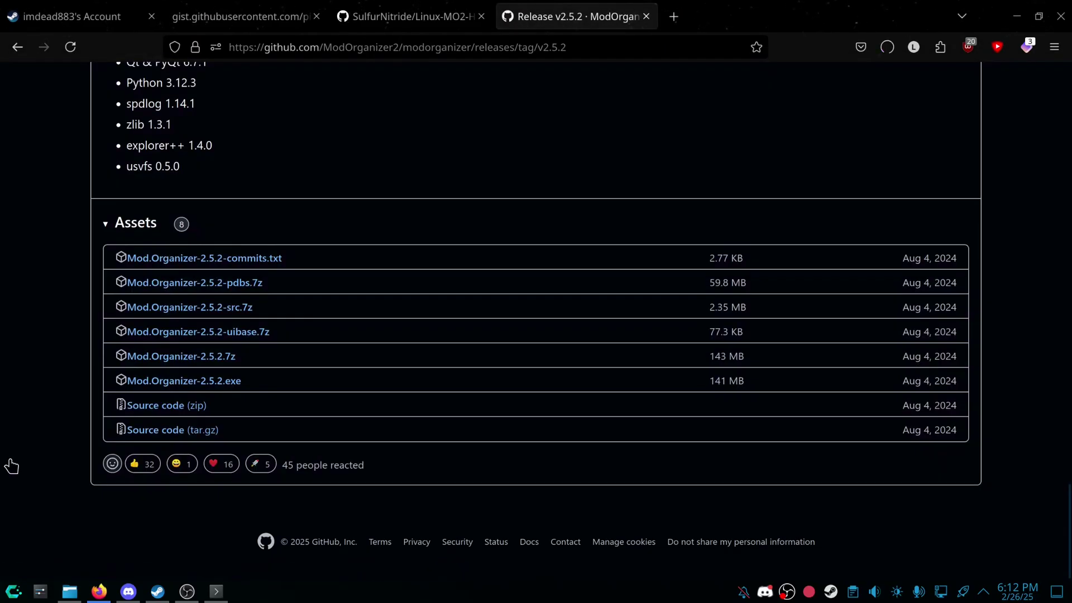
- Switch to the Dolphin file manager and extract Mod.Organizer-2.5.2.7z within Downloads, deleting the archive in the same operation
click(69, 591)
click(349, 132)
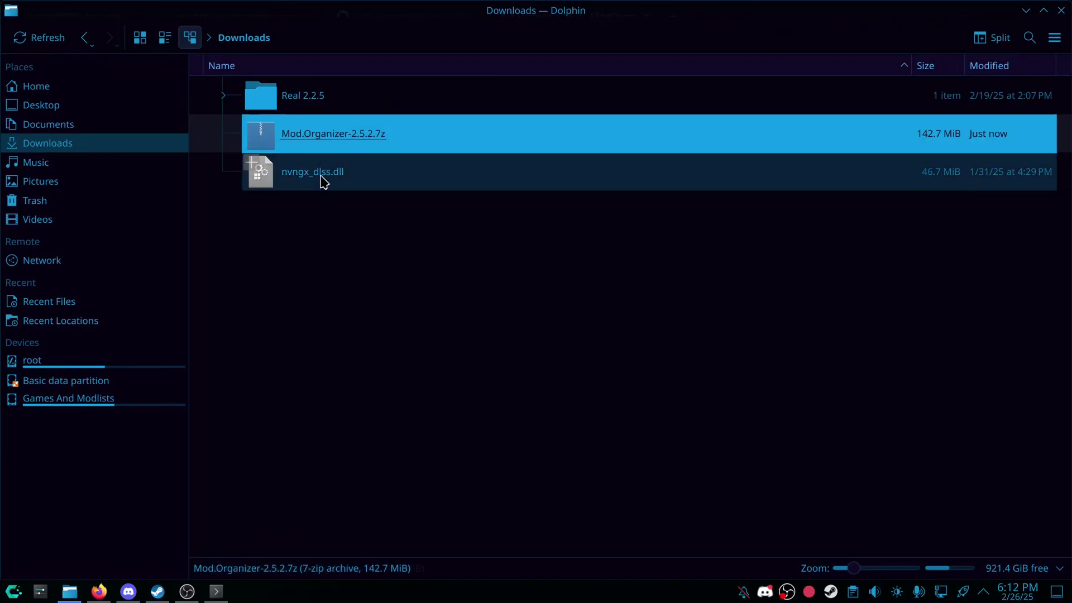
click(372, 203)
click(69, 592)
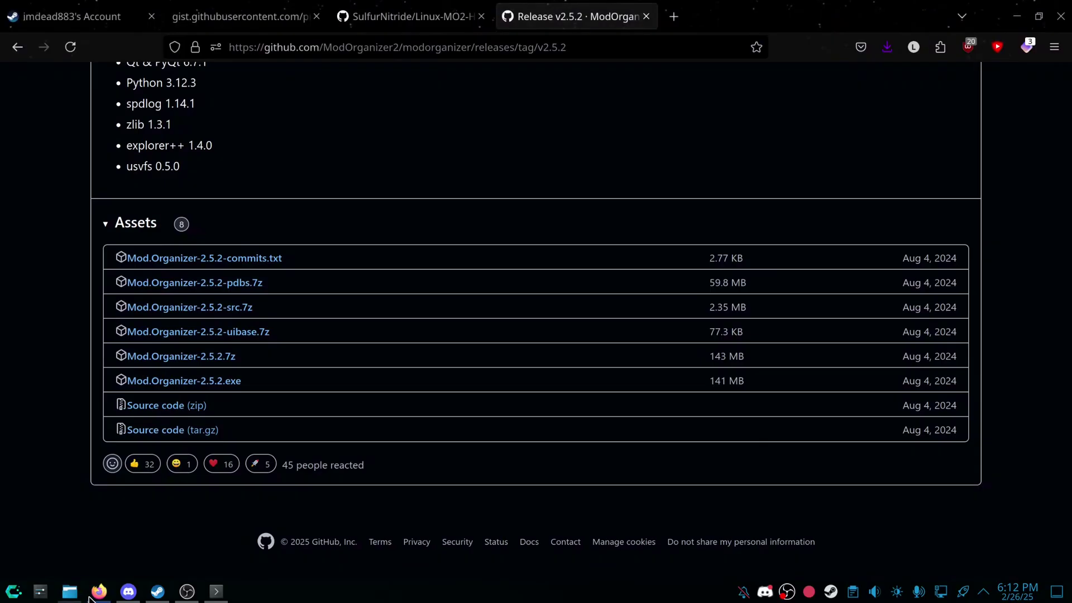
click(70, 592)
click(343, 132)
right_click(346, 134)
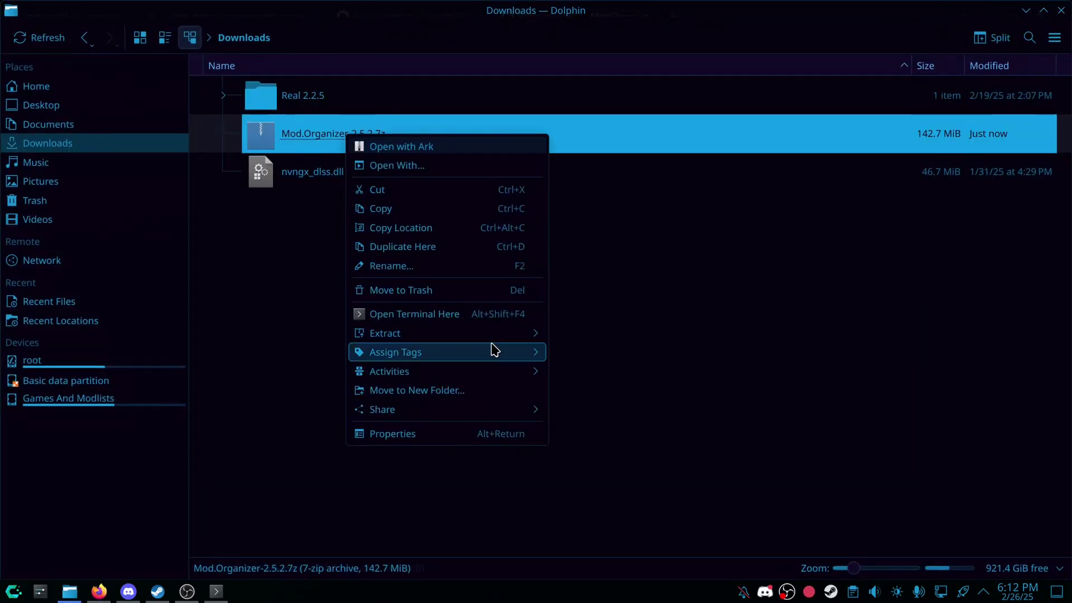
mouse_move(447, 350)
mouse_move(464, 333)
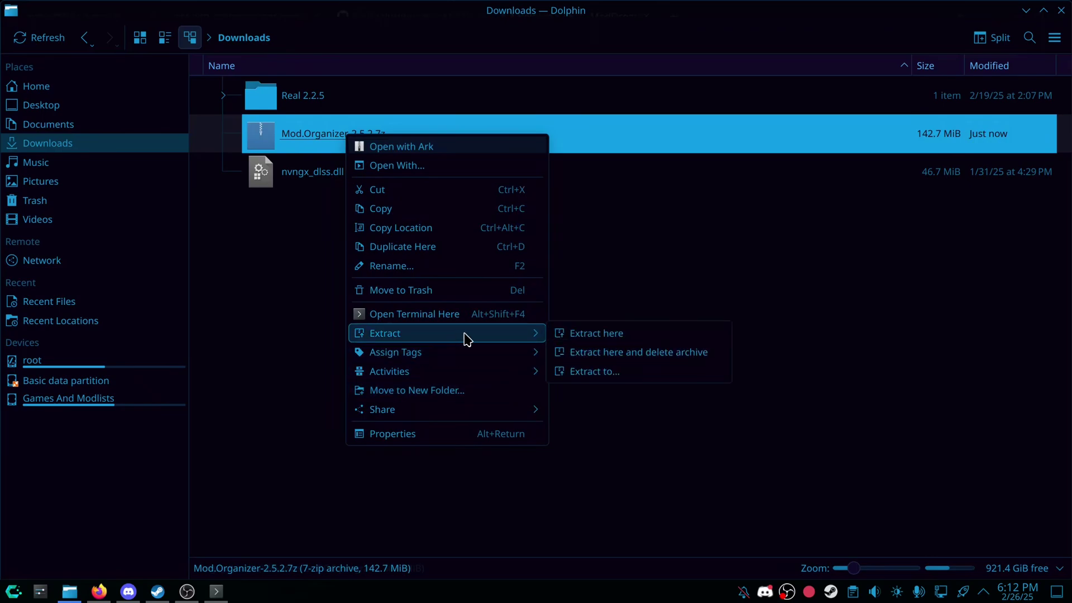
click(611, 352)
- Rename the extracted Mod.Organizer-2.5.2 folder as My Modlist
click(382, 133)
click(380, 111)
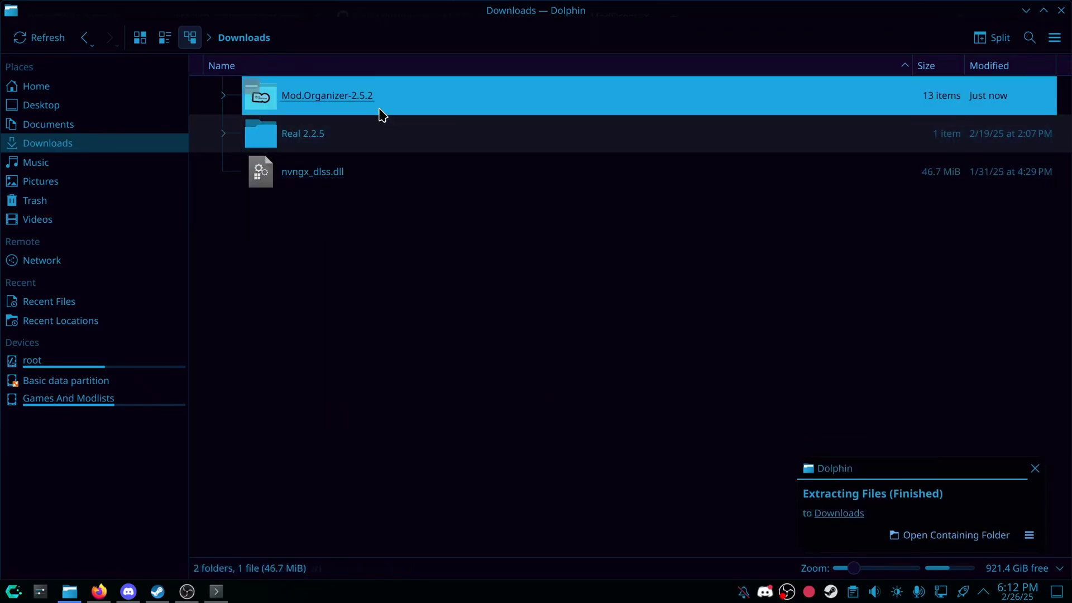
right_click(381, 112)
click(447, 323)
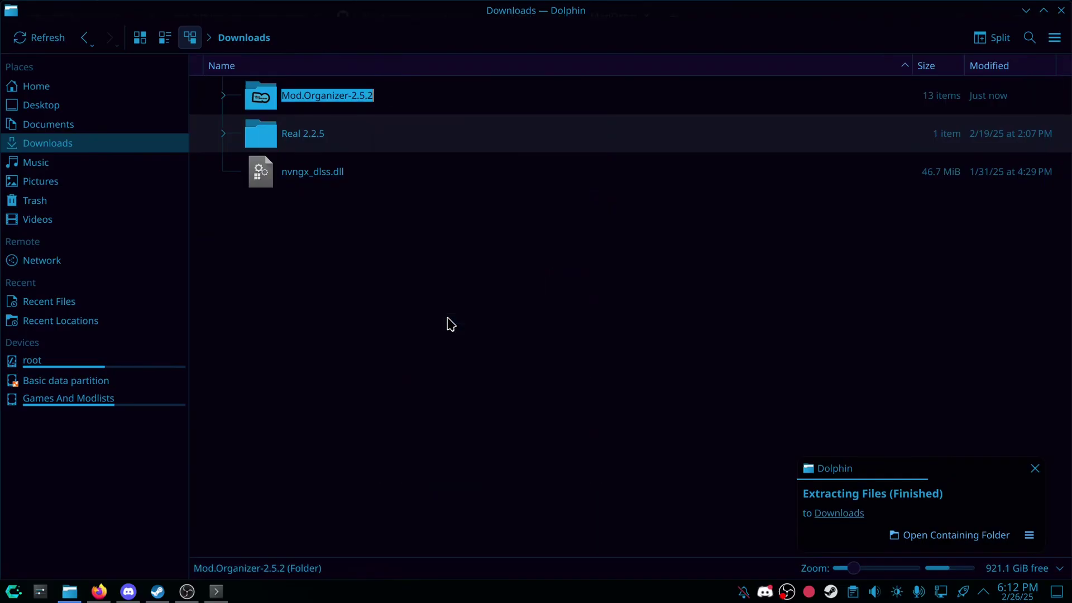
text(MY)
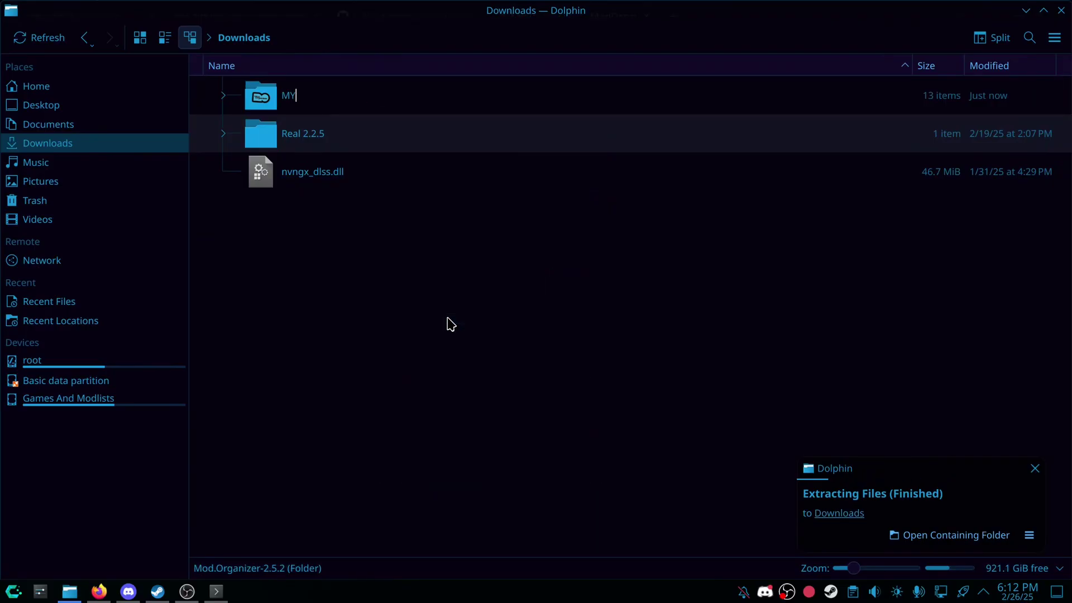
text( M)
key(BackSpace)
key(BackSpace)
key(BackSpace)
text(y Mod)
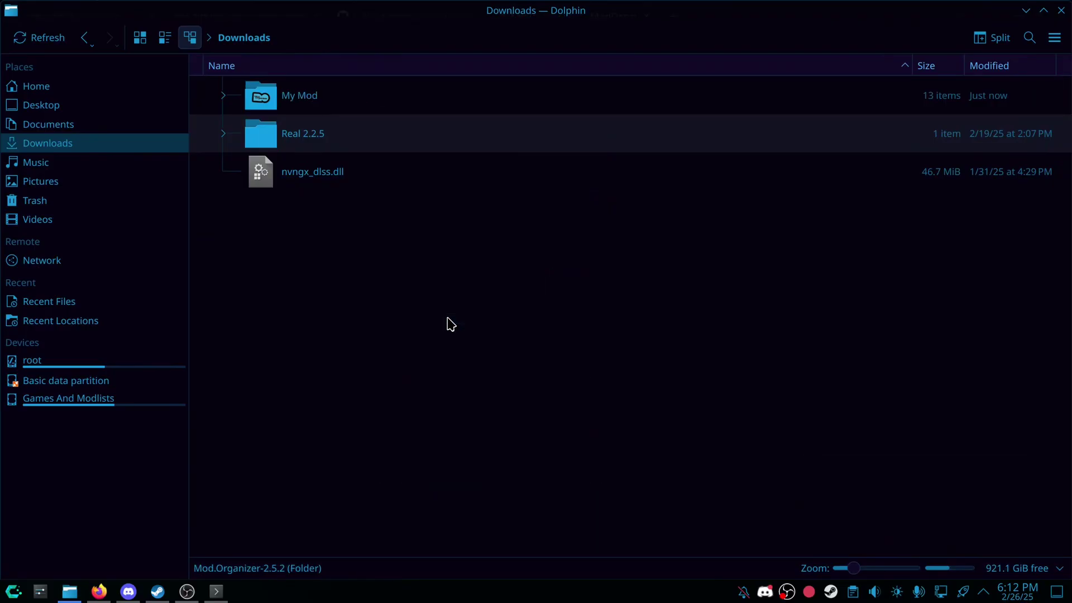
text(list)
key(Return)
- Open the My Modlist folder and look through the extracted files
double_click(302, 95)
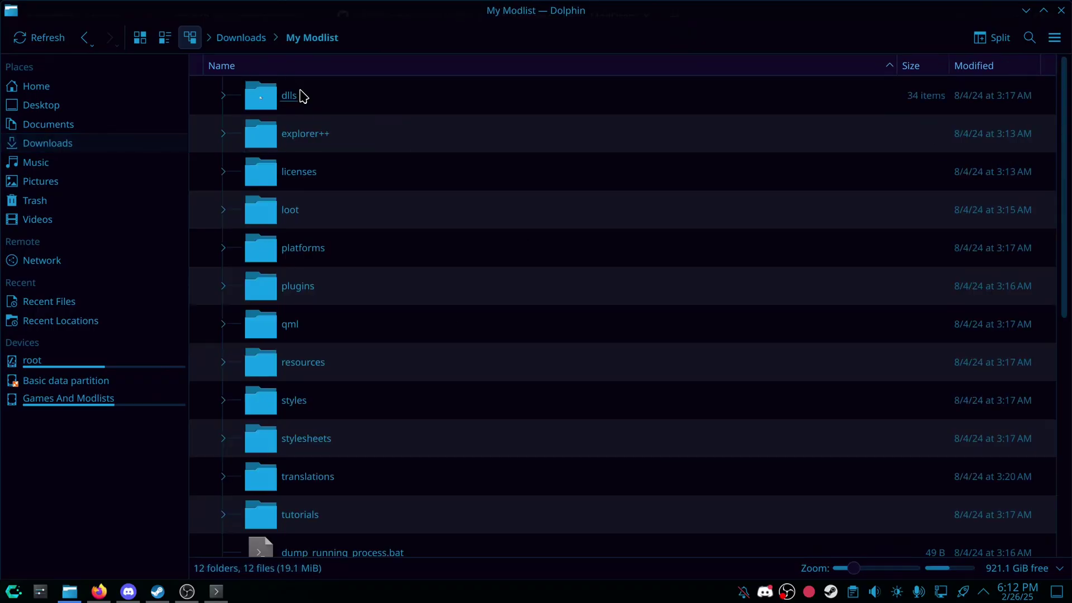
scroll(291, 334, down, 5)
scroll(455, 268, down, 1)
scroll(457, 296, up, 6)
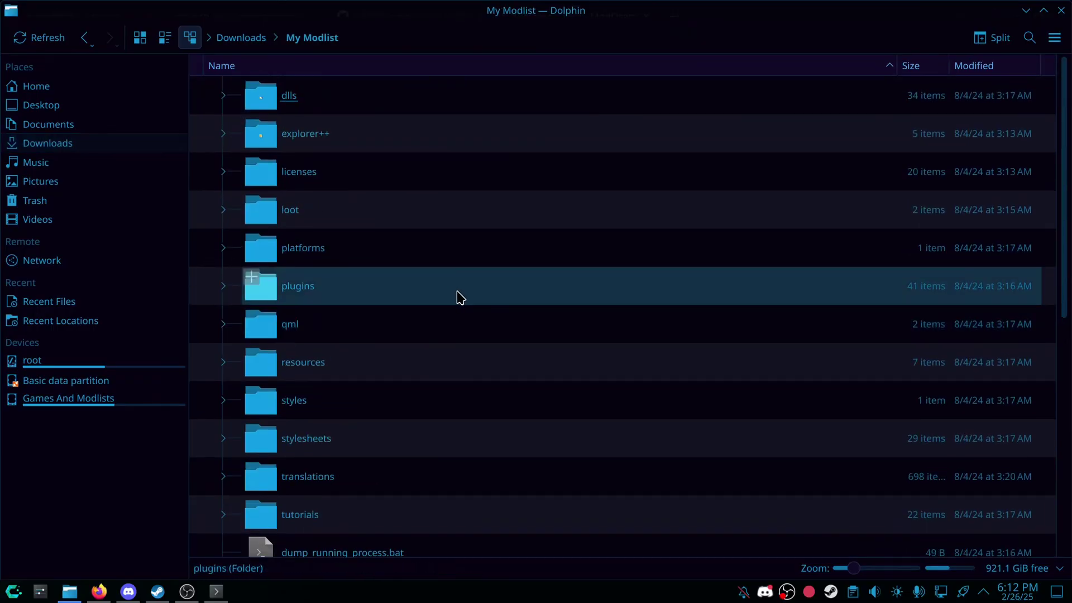
- Switch to Steam and add ModOrganizer.exe from the Downloads/My Modlist folder as a non-Steam game
click(148, 594)
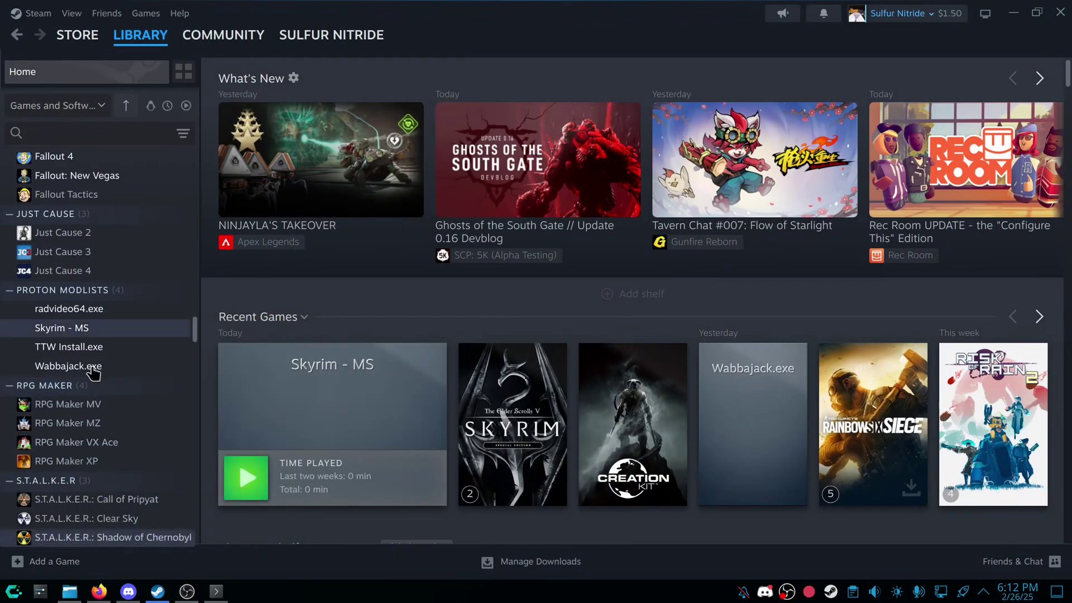
click(40, 565)
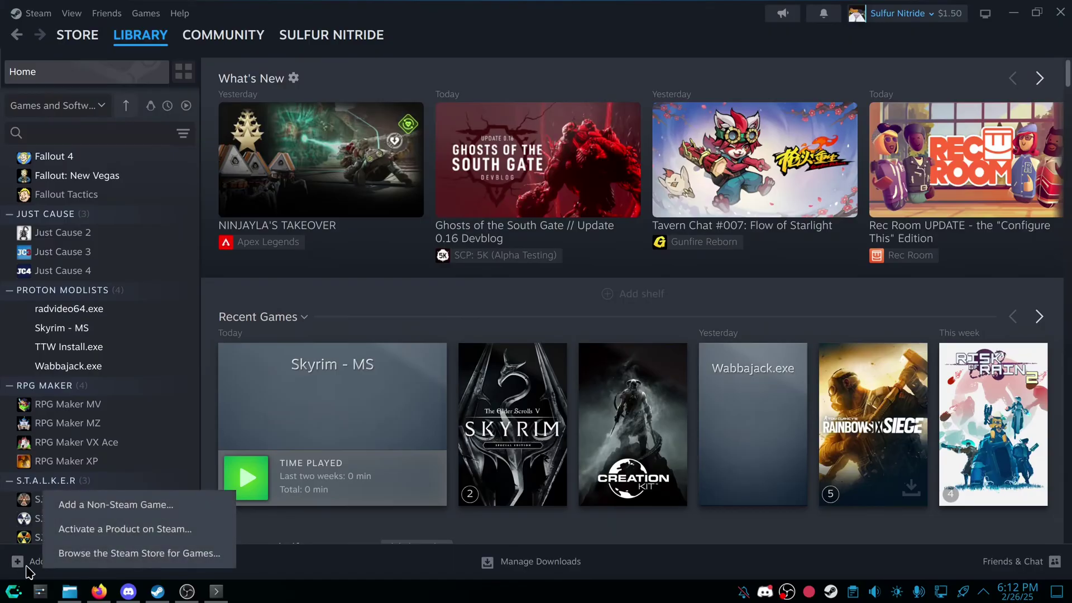
click(109, 513)
click(361, 495)
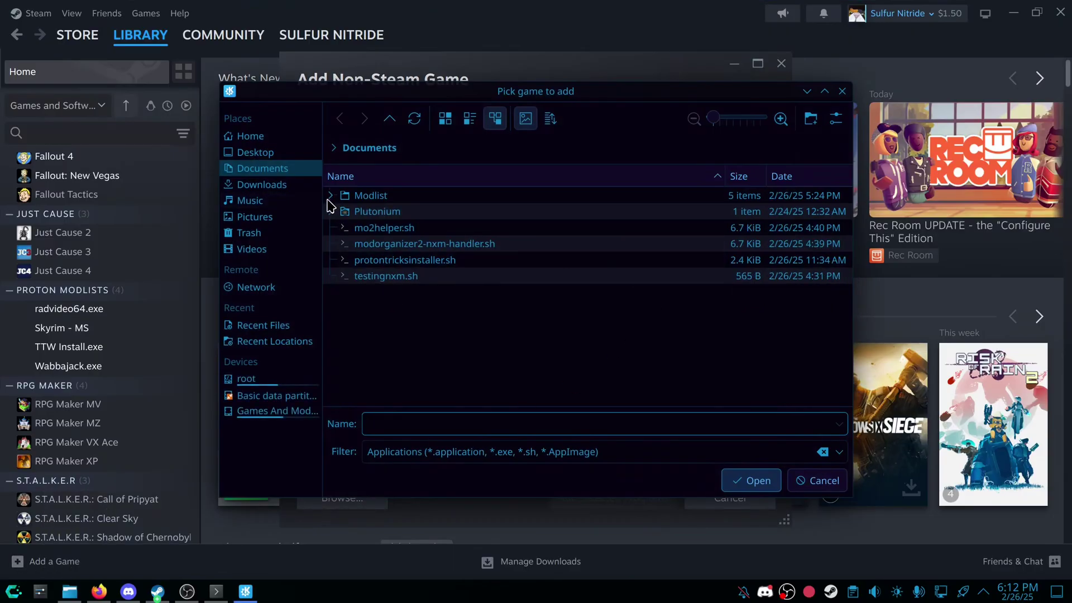
click(276, 190)
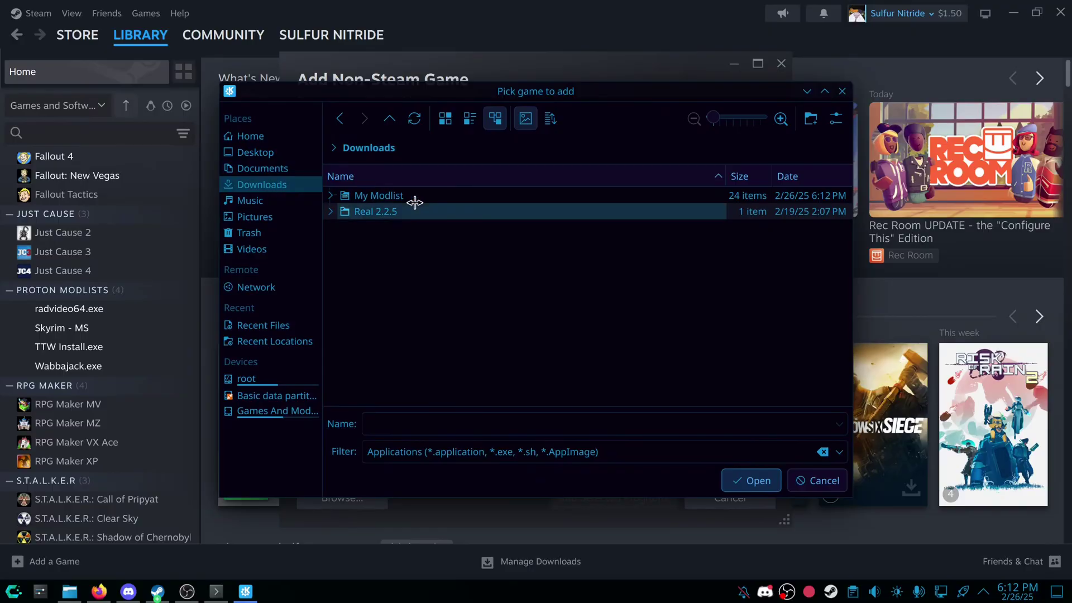
double_click(400, 196)
scroll(461, 391, down, 2)
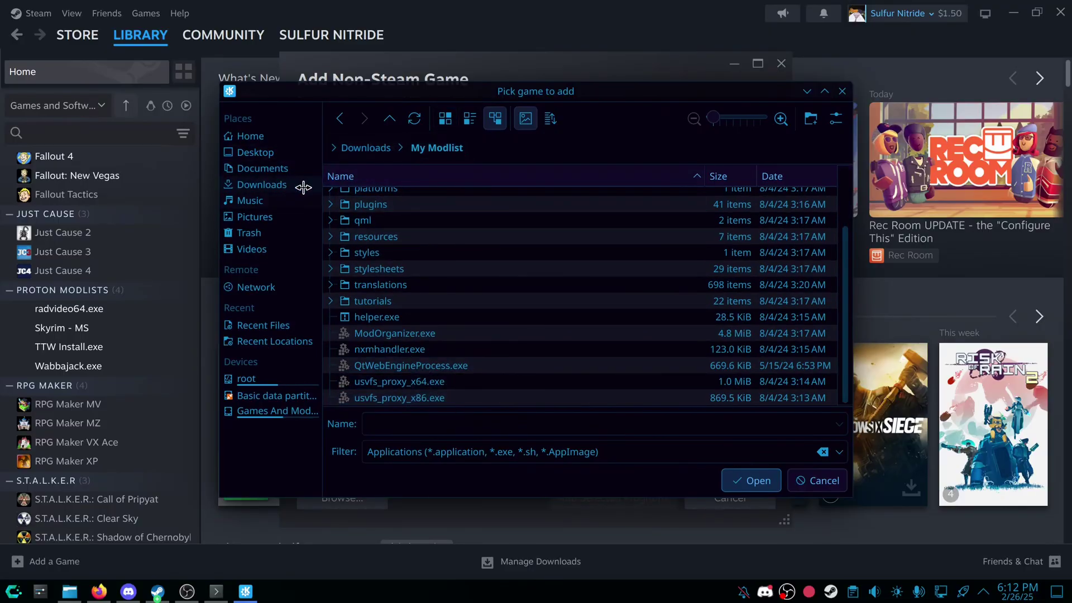
scroll(411, 306, up, 2)
scroll(446, 263, down, 2)
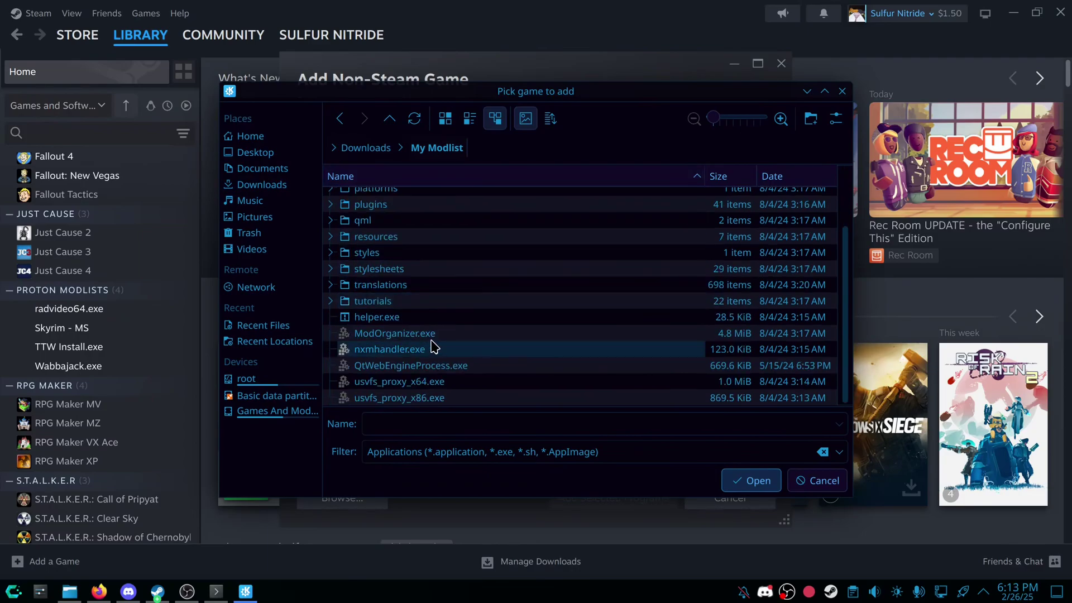
click(433, 335)
scroll(435, 340, up, 2)
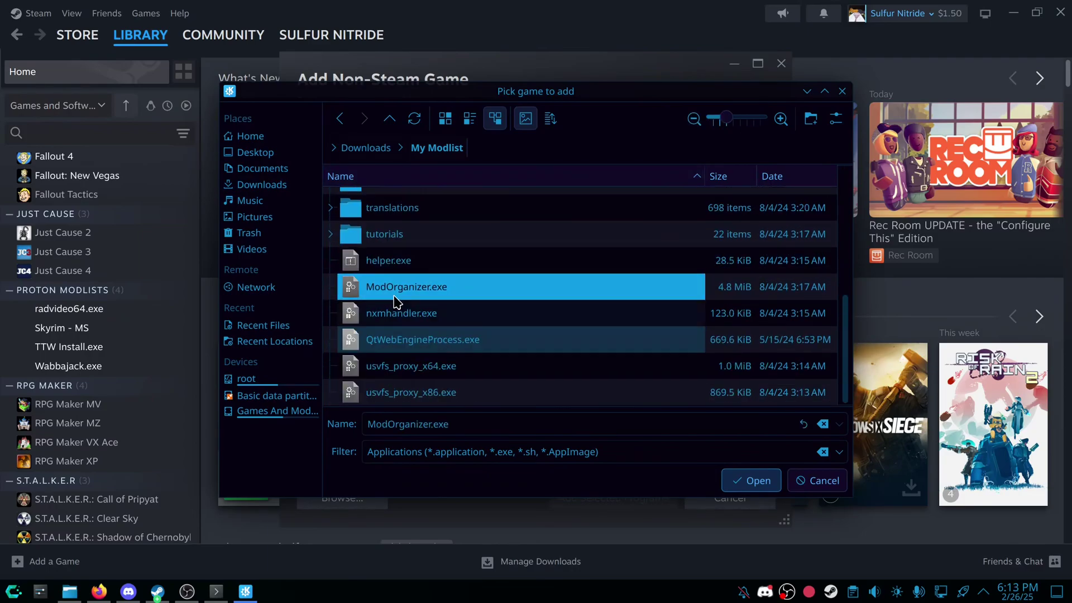
click(747, 481)
click(614, 501)
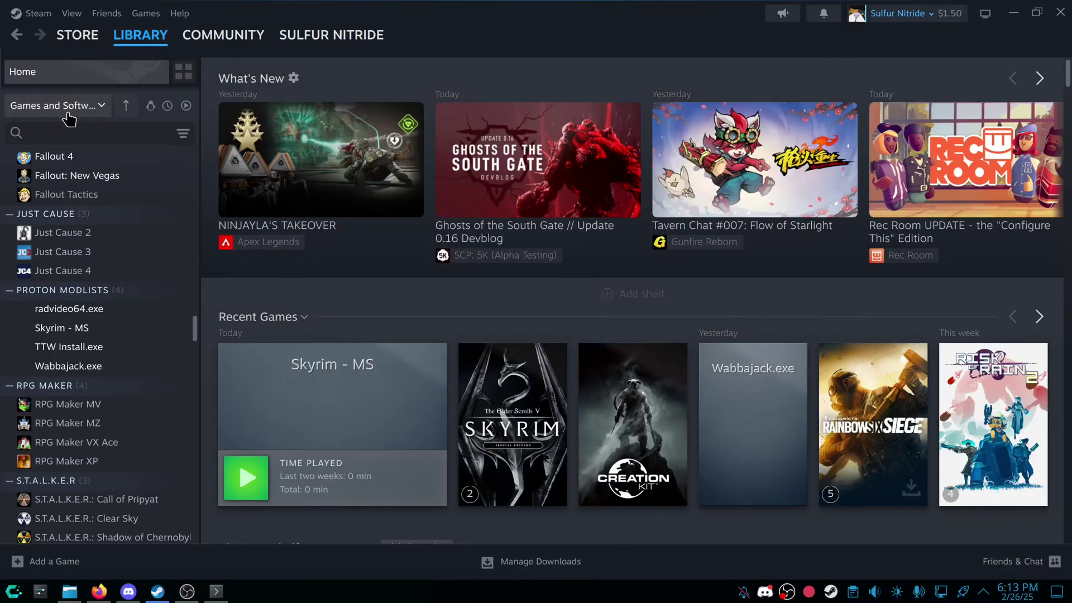
- Find the ModOrganizer.exe entry in the library and rename its shortcut as "Skyrim My Mod List"
click(72, 135)
text(modor)
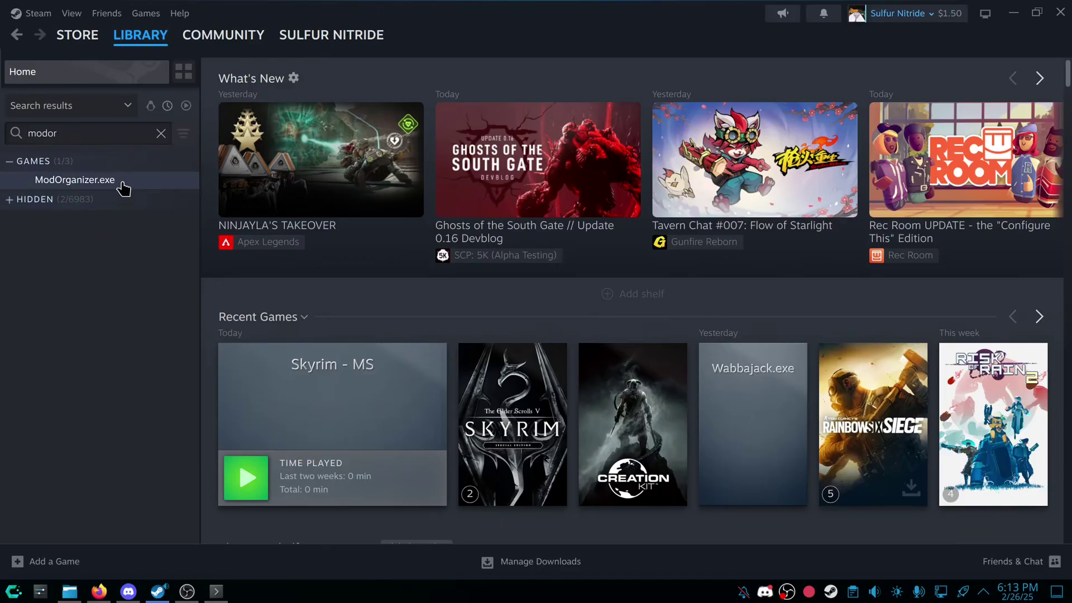
click(122, 184)
right_click(126, 184)
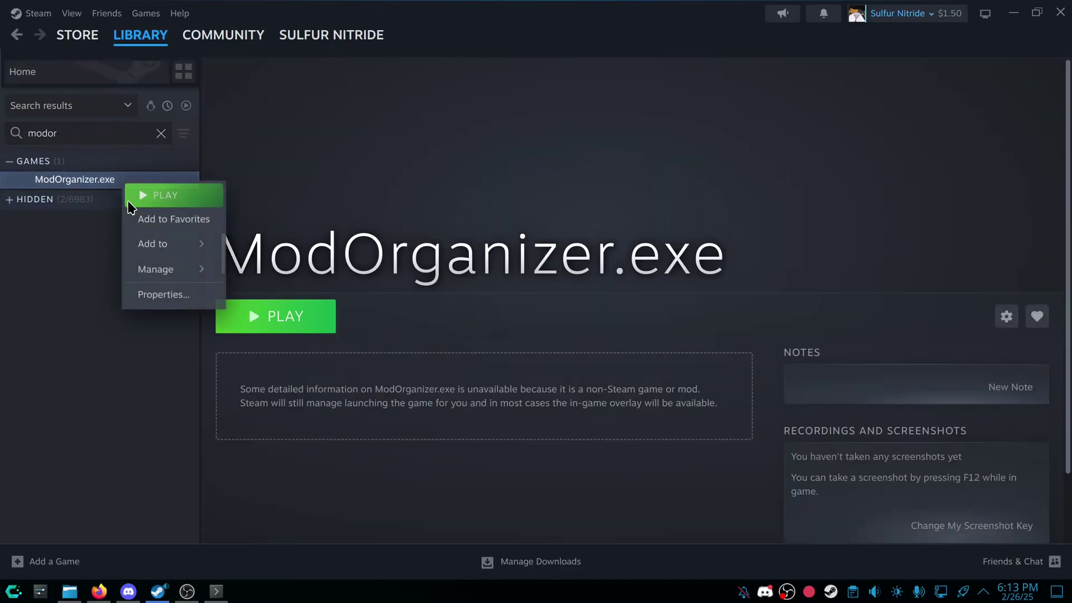
click(185, 288)
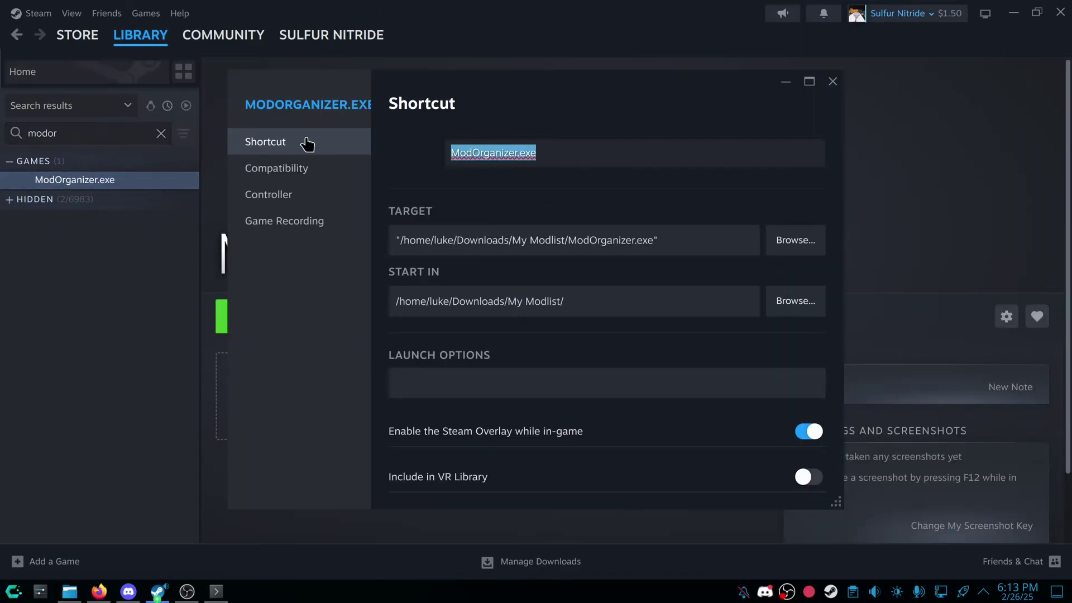
text(Skyrim)
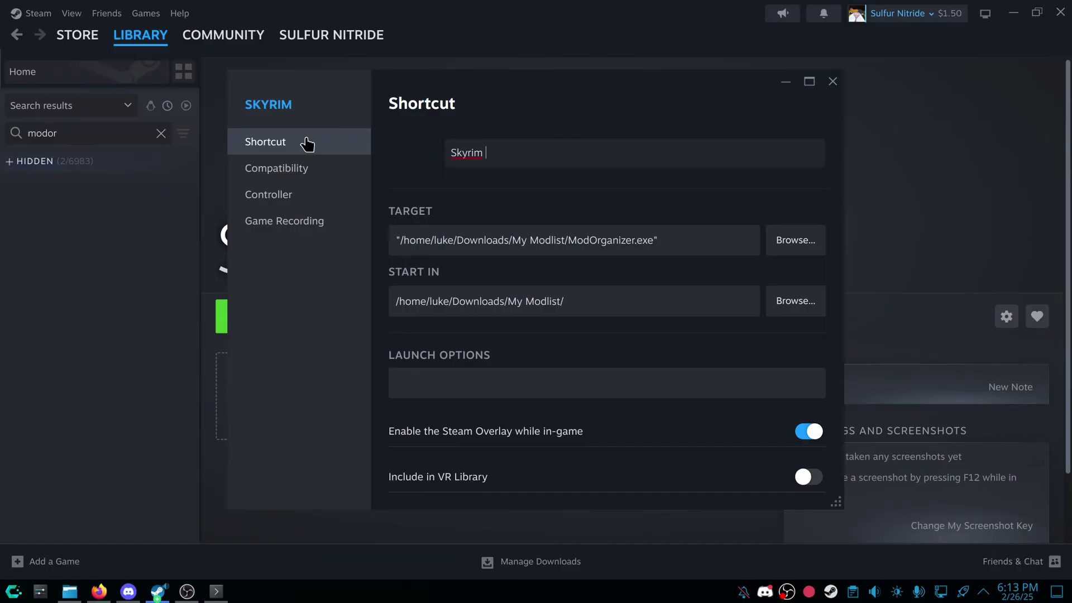
text( My Mod List)
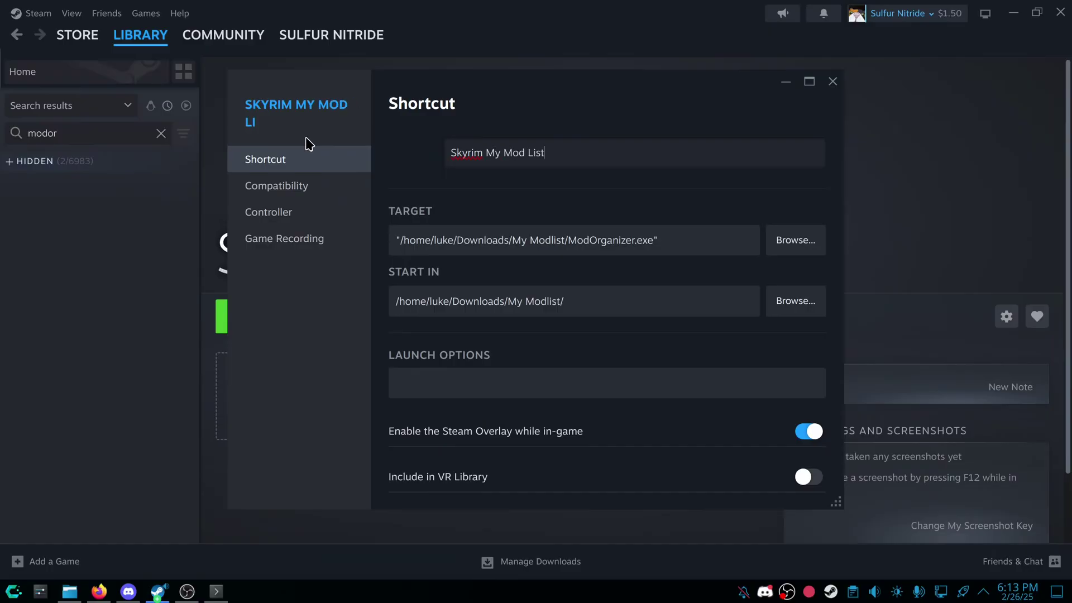
- Force the shortcut to use Proton Experimental as its Steam Play compatibility tool and close its properties
click(279, 187)
click(558, 144)
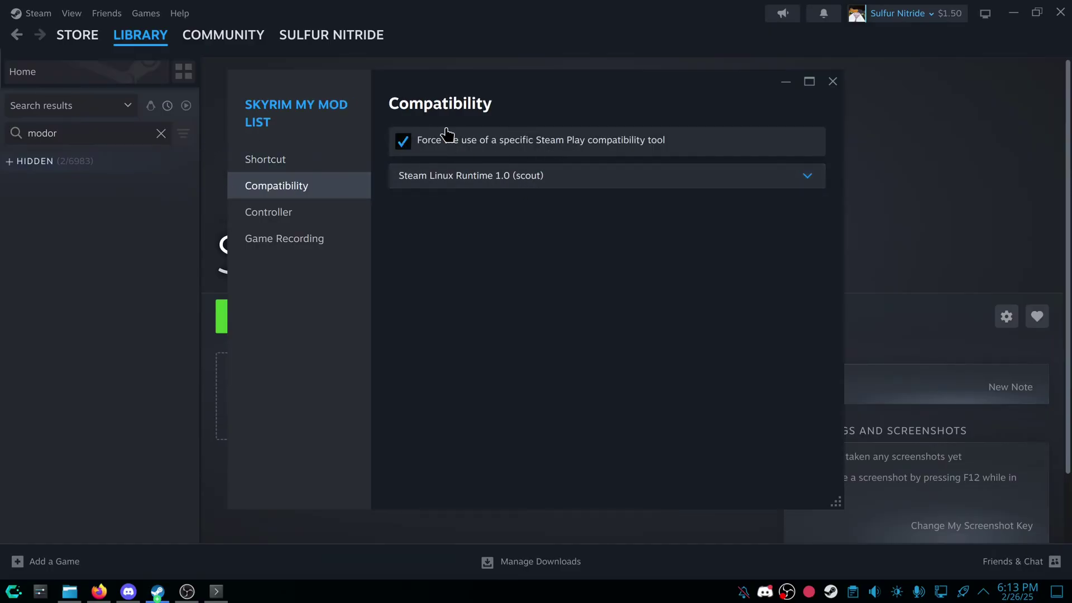
click(291, 165)
click(292, 189)
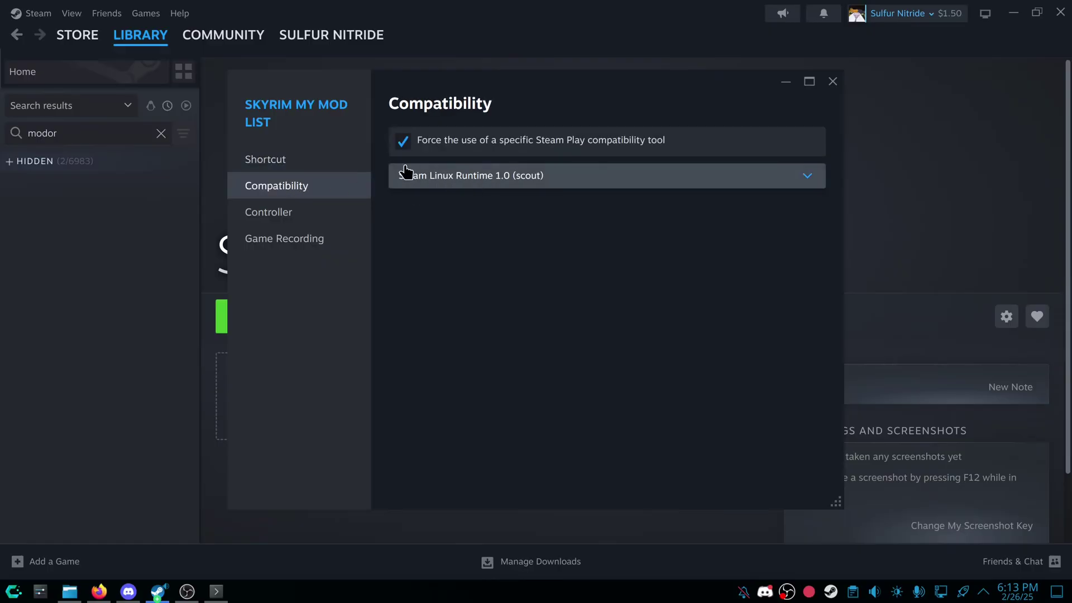
click(522, 178)
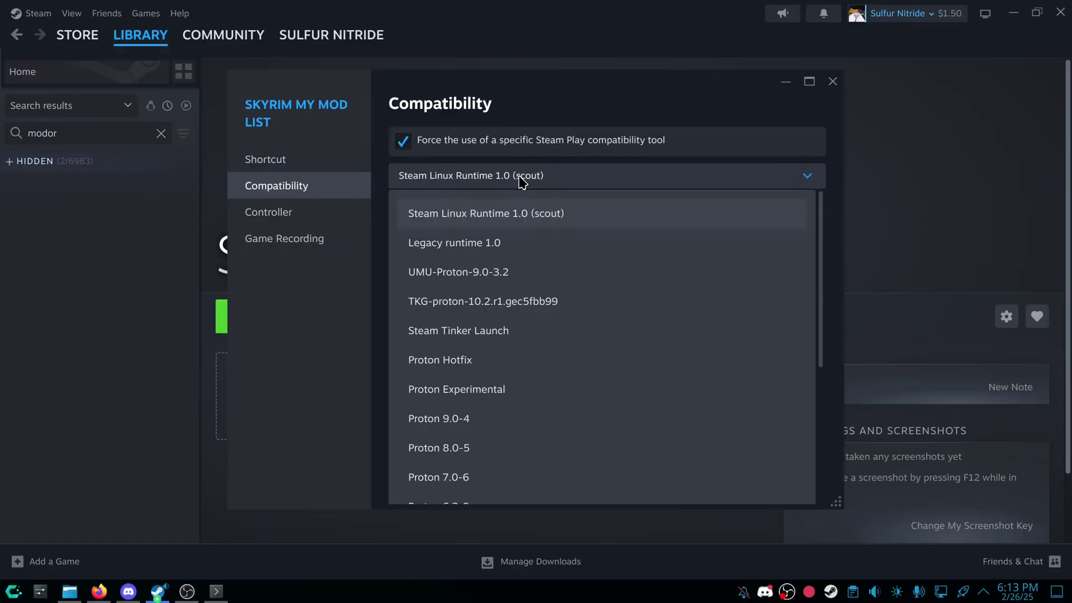
click(482, 393)
click(831, 82)
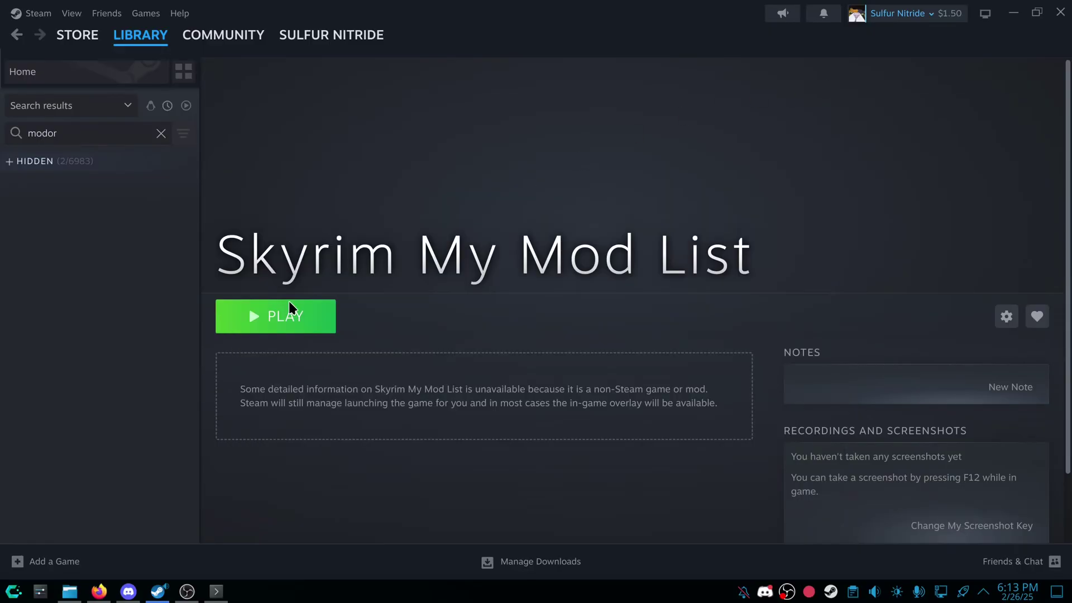
- Clear the library search and add Skyrim My Mod List to The Elder Scrolls collection
click(161, 132)
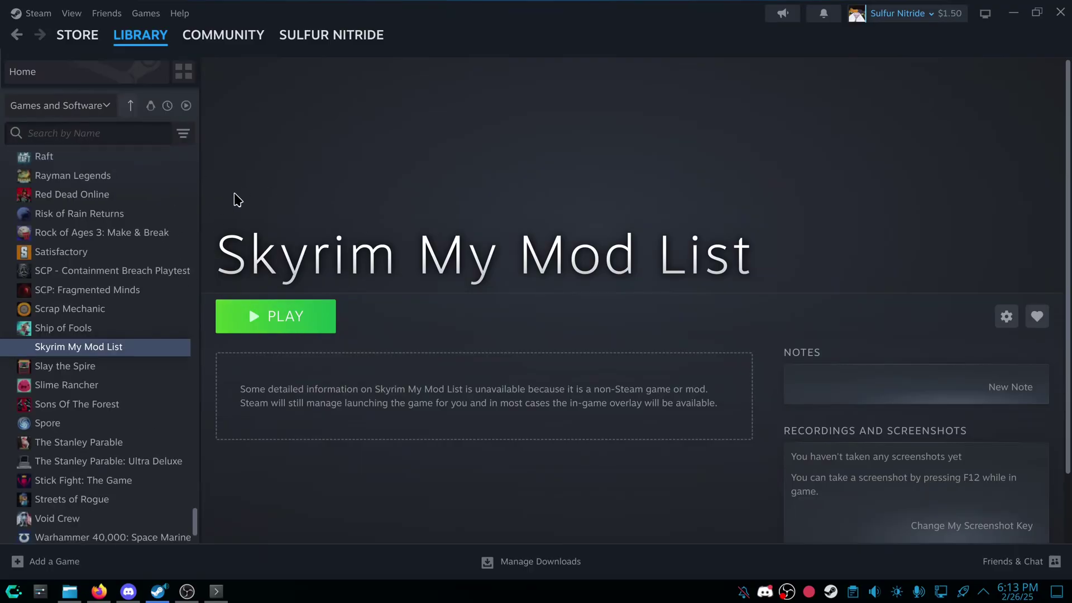
right_click(123, 347)
mouse_move(190, 416)
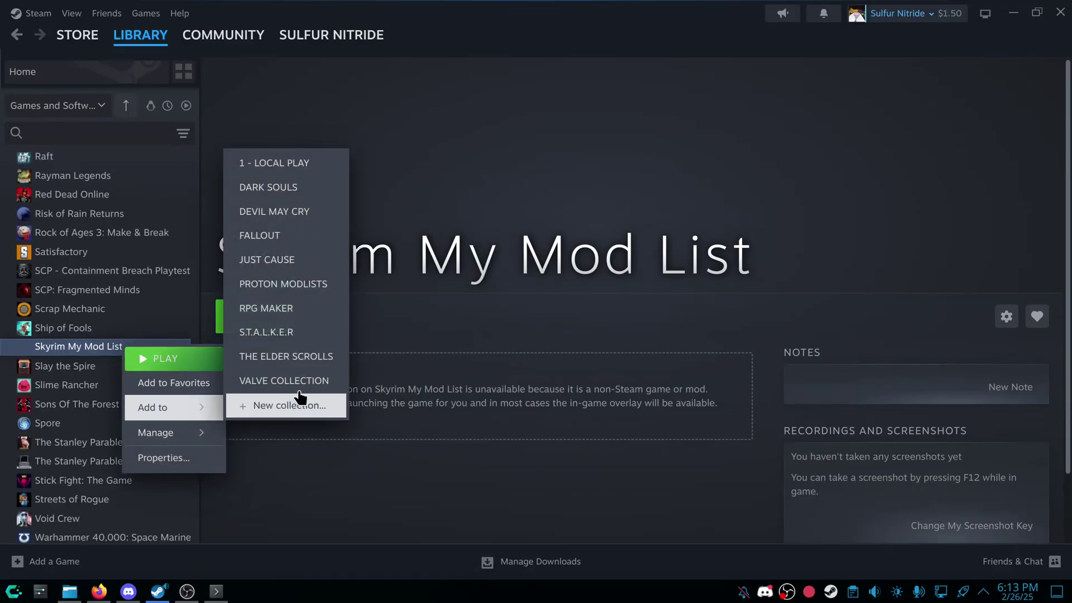
click(299, 356)
scroll(77, 441, up, 20)
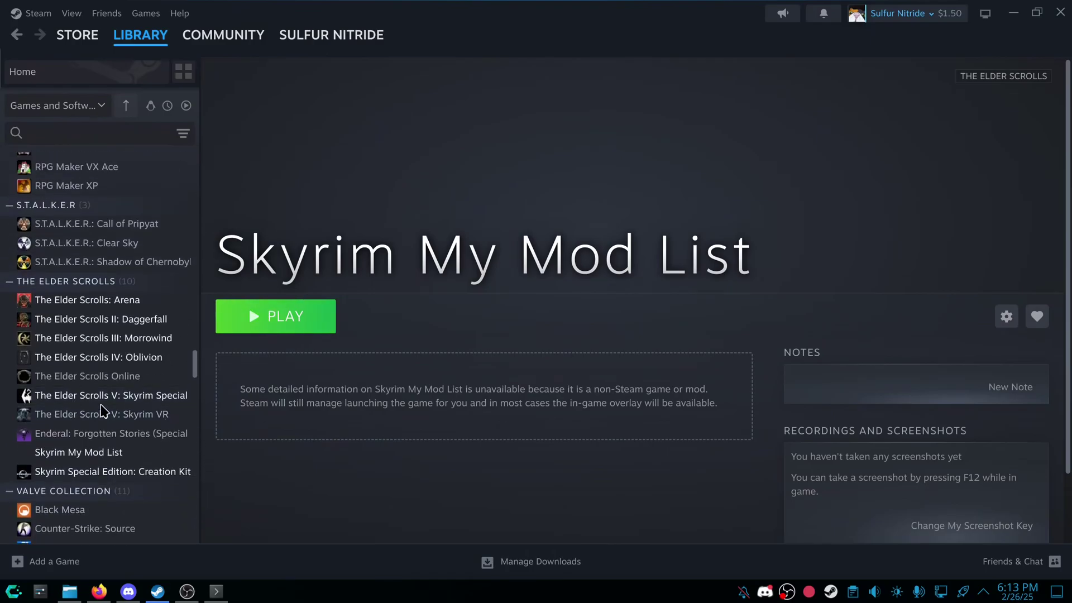
- Launch Skyrim My Mod List, enlarge the instance setup window and choose to create a portable instance
click(283, 314)
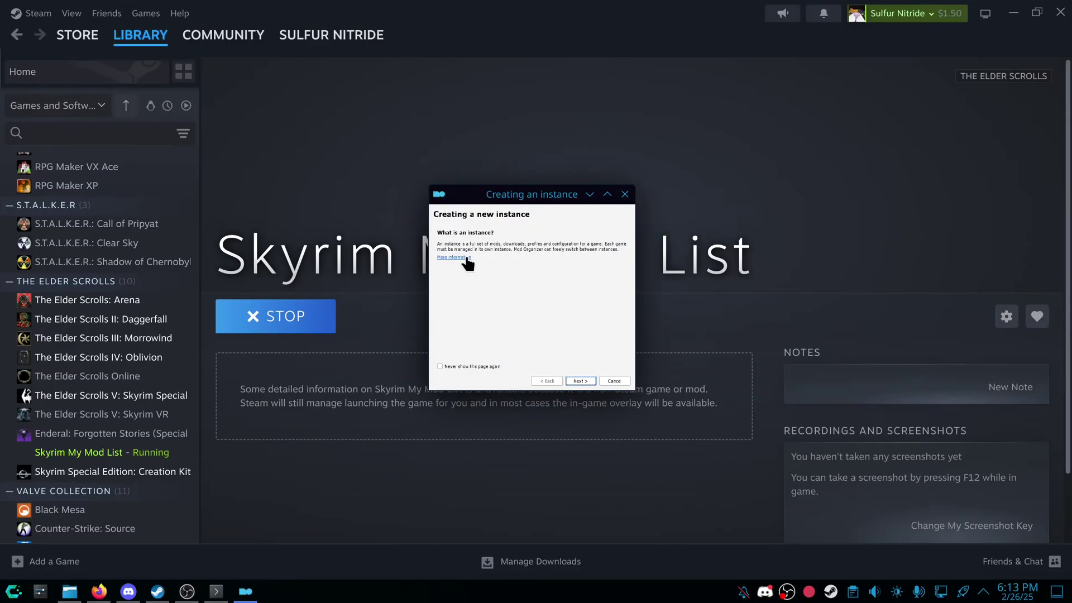
drag(635, 393, 679, 403)
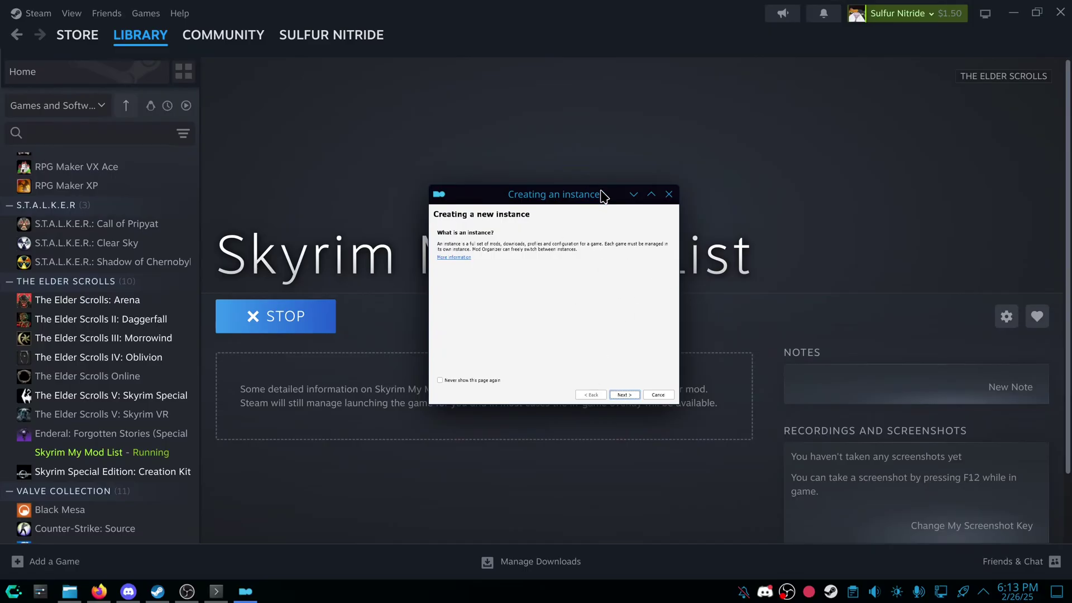
click(624, 397)
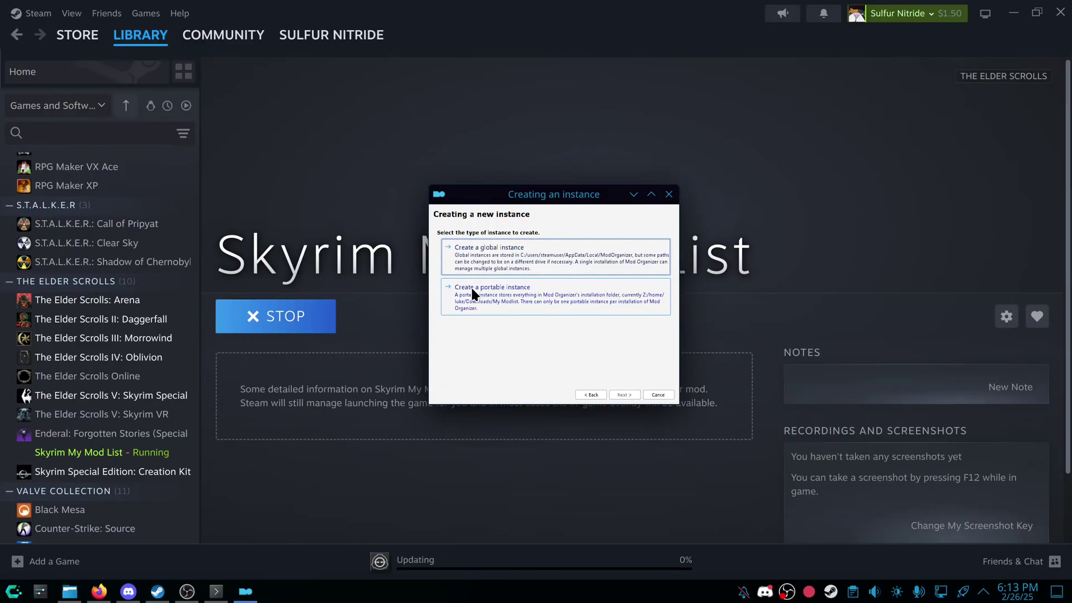
click(517, 292)
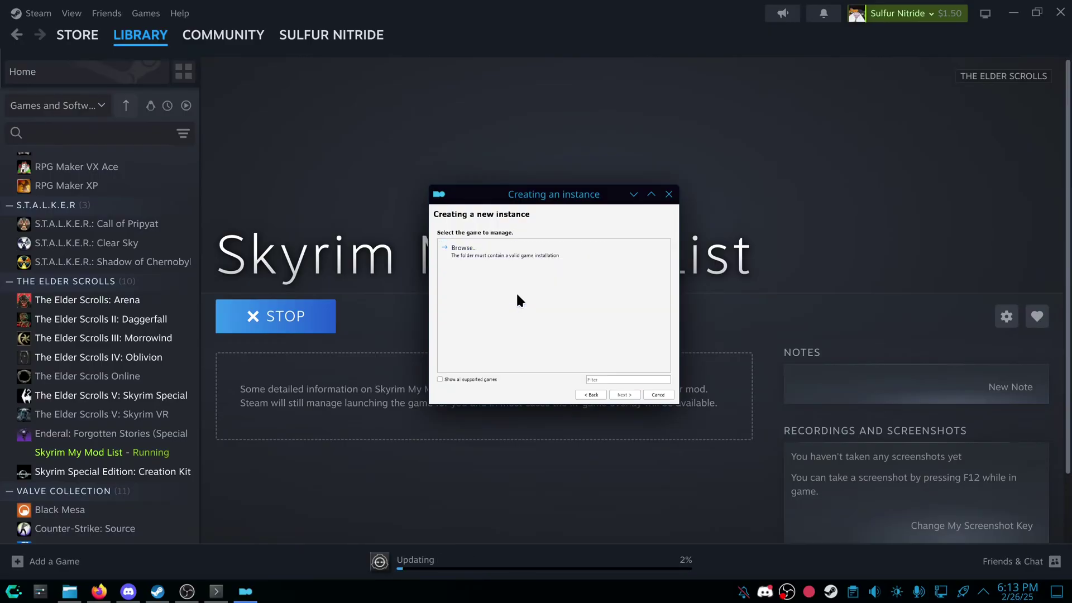
- Start browsing for the game to manage and go to the root of the file system
click(501, 253)
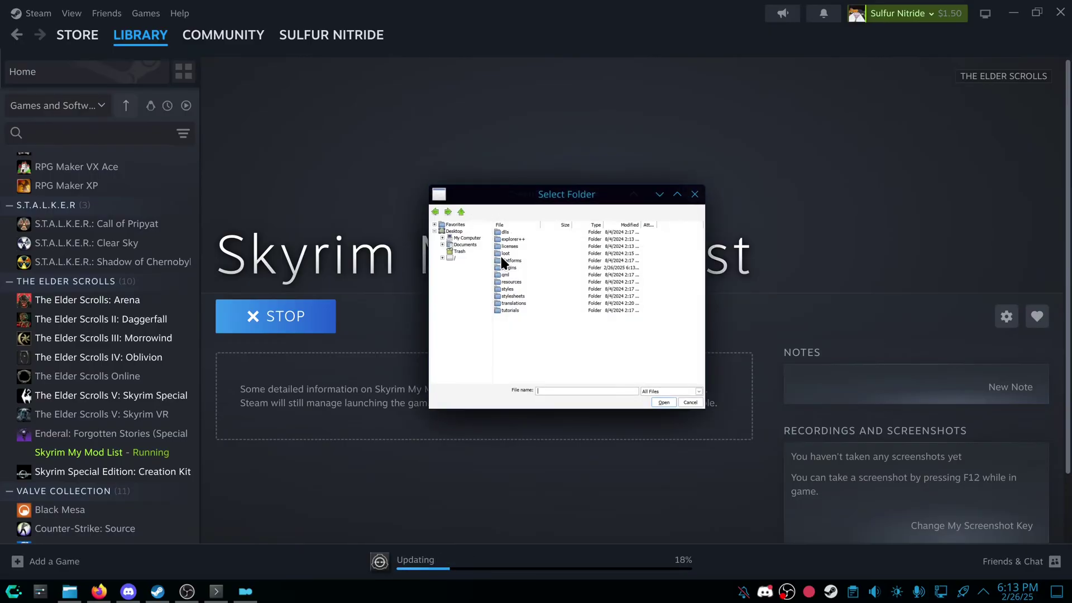
click(460, 212)
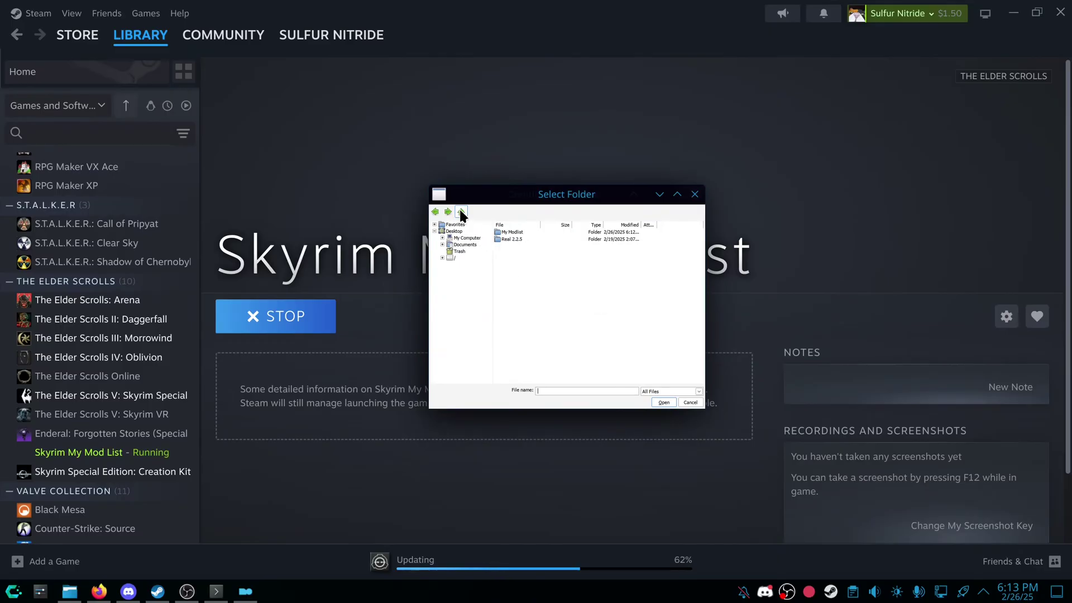
click(461, 211)
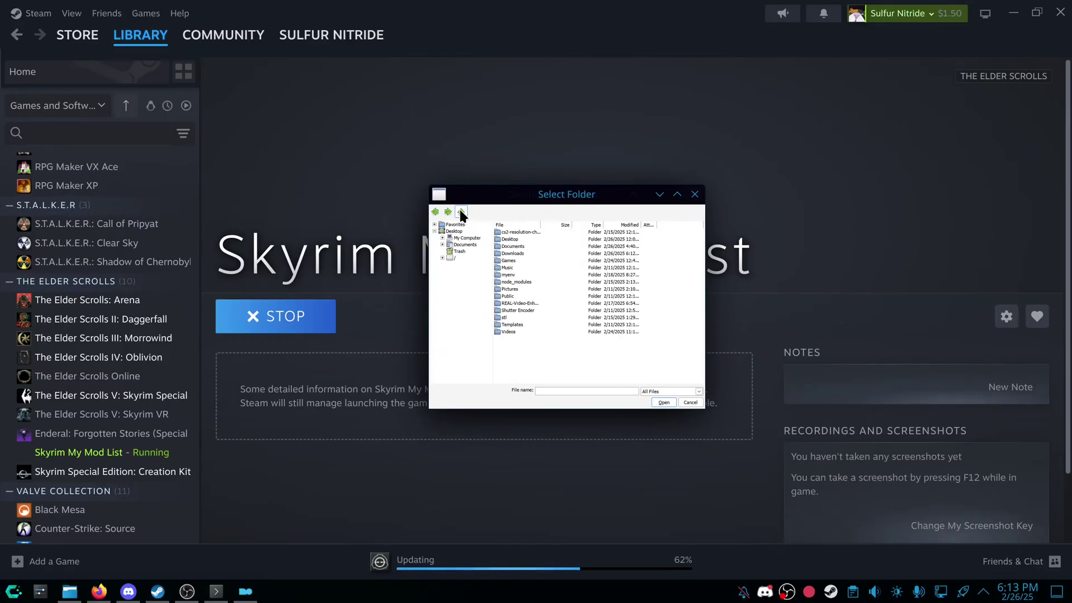
click(452, 258)
double_click(504, 246)
click(507, 233)
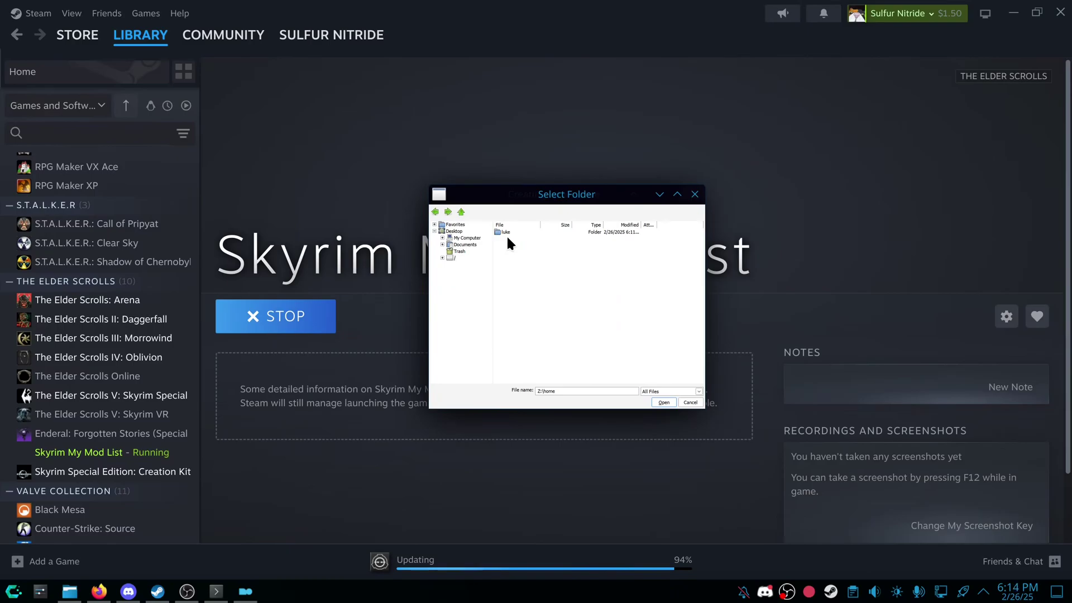
key(BackSpace)
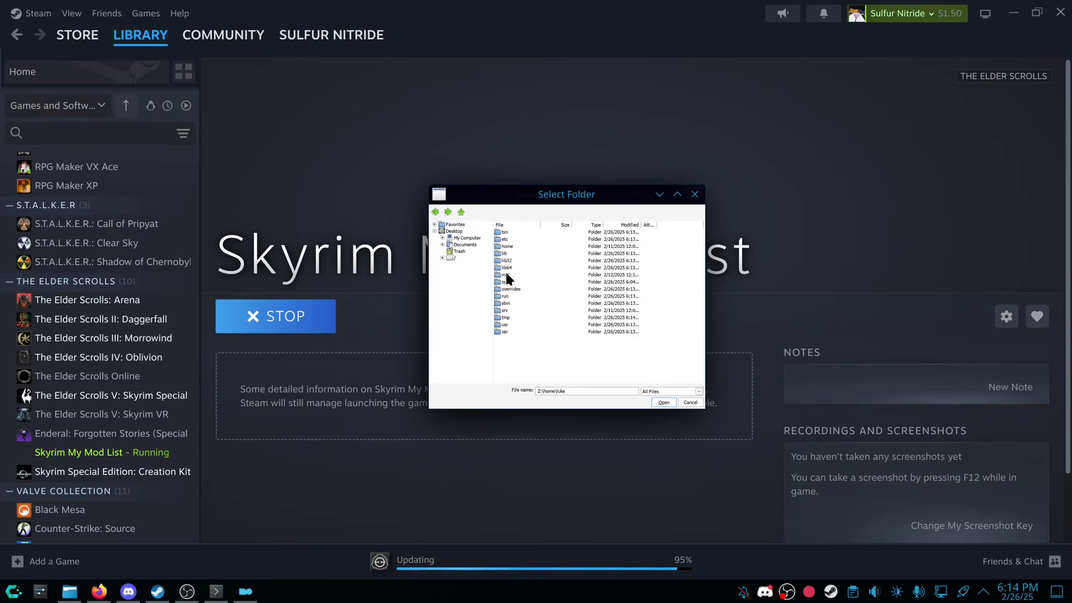
- Choose Skyrim Special Edition in SteamLibrary/steamapps/common on the drive mounted under mnt as the game to manage
double_click(506, 276)
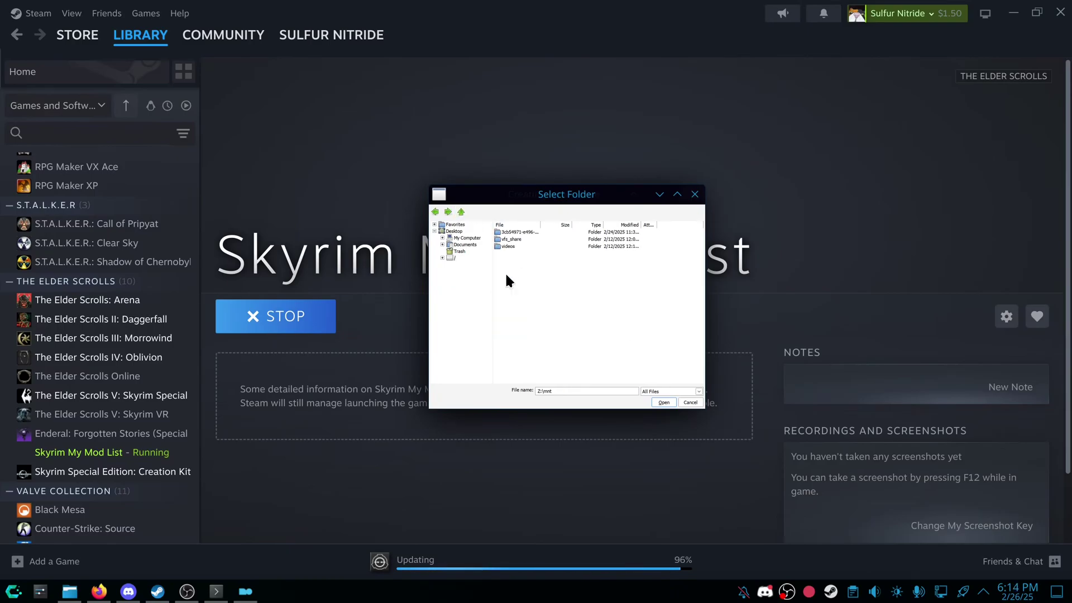
double_click(515, 231)
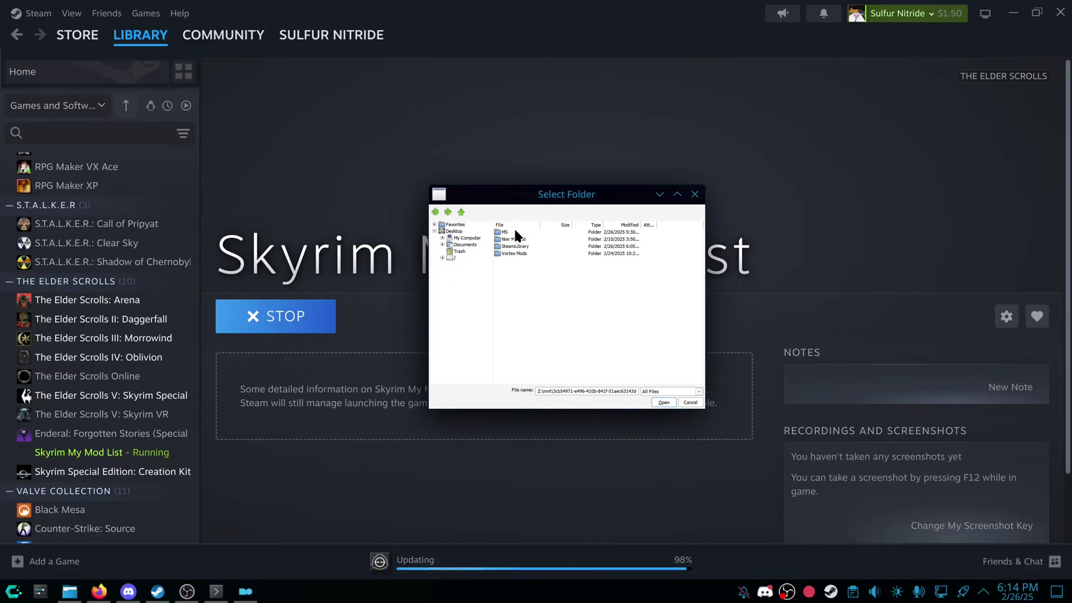
double_click(516, 242)
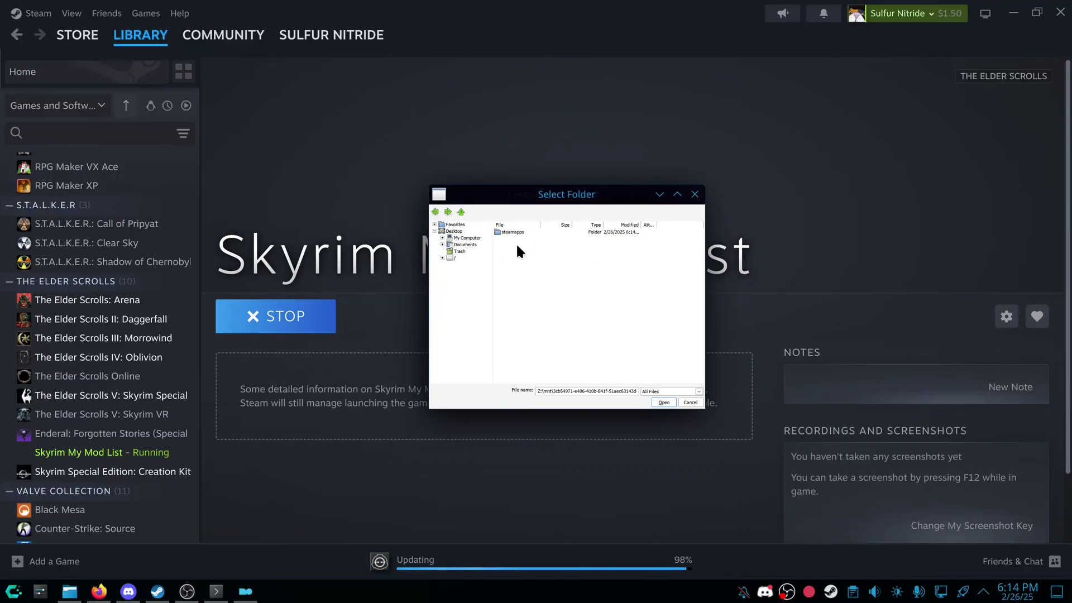
double_click(509, 227)
double_click(509, 229)
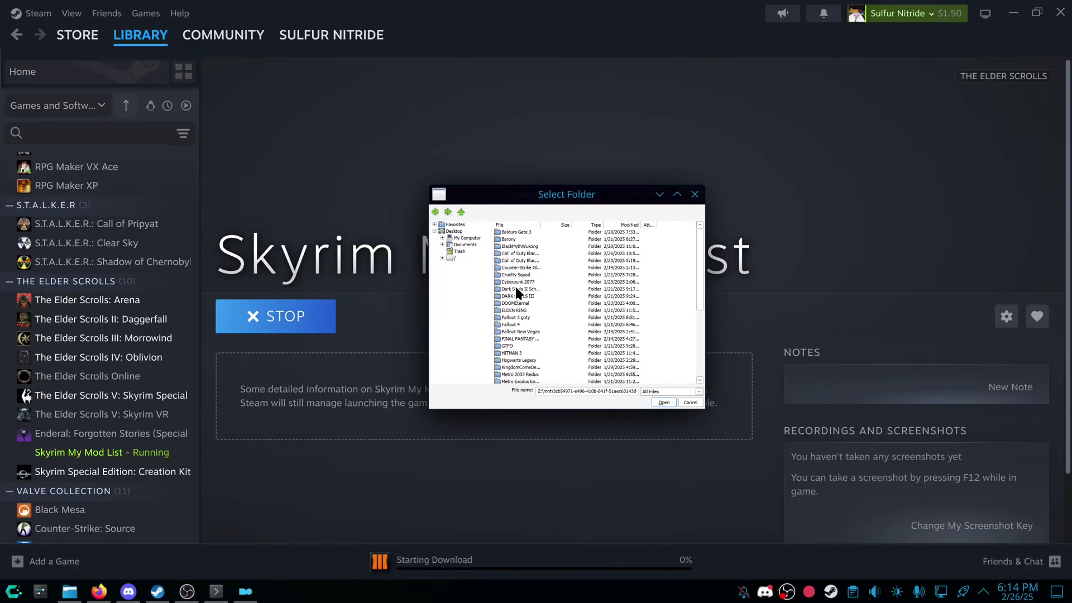
scroll(515, 287, down, 5)
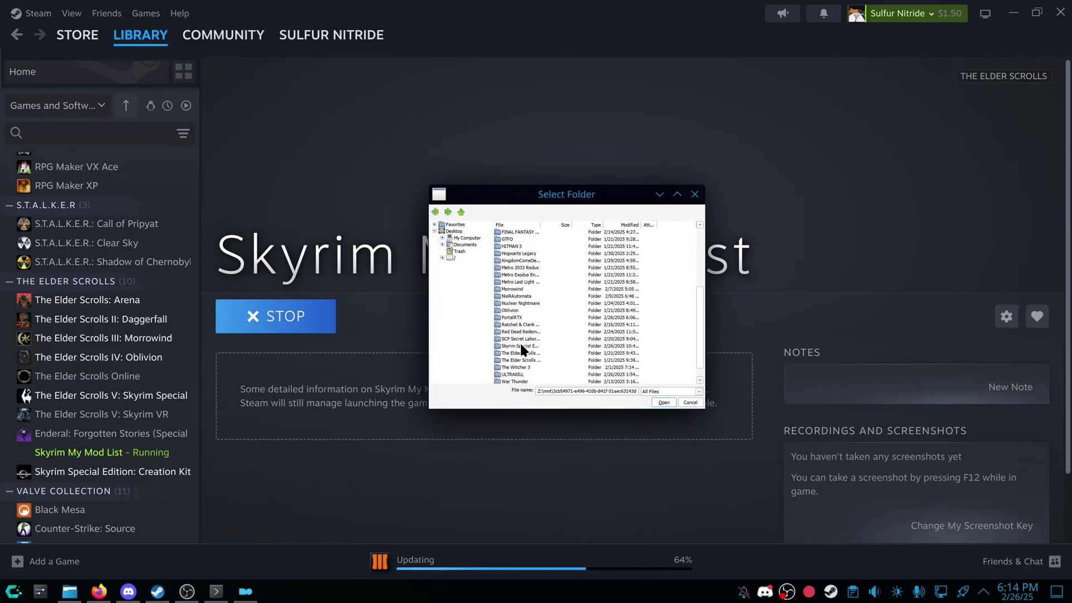
click(521, 346)
click(664, 403)
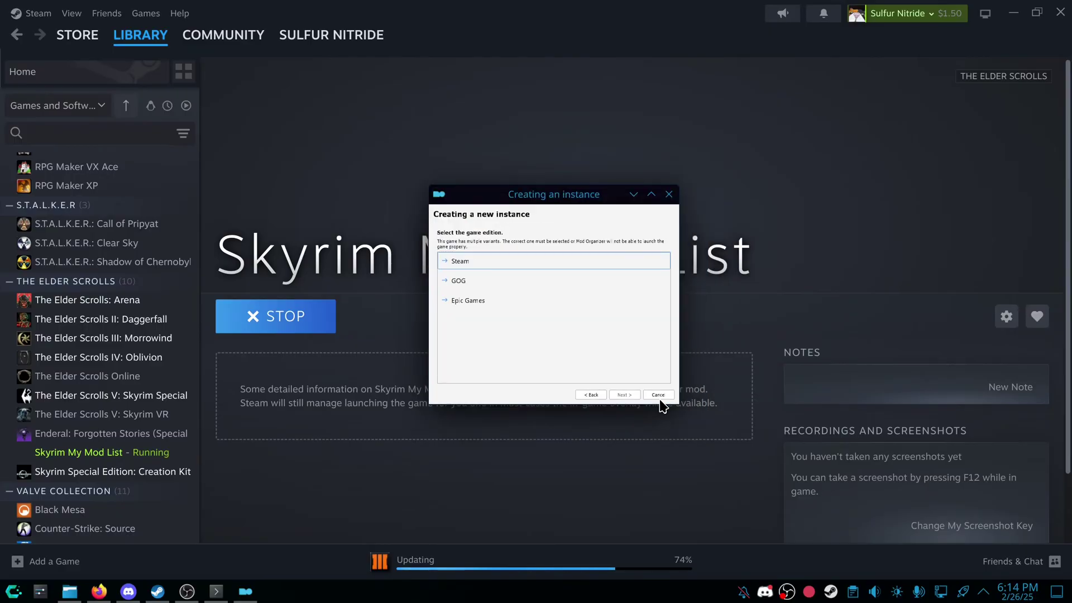
- Choose the Steam edition and accept profile-specific settings with the My Modlist folder as the data location
click(477, 260)
click(500, 257)
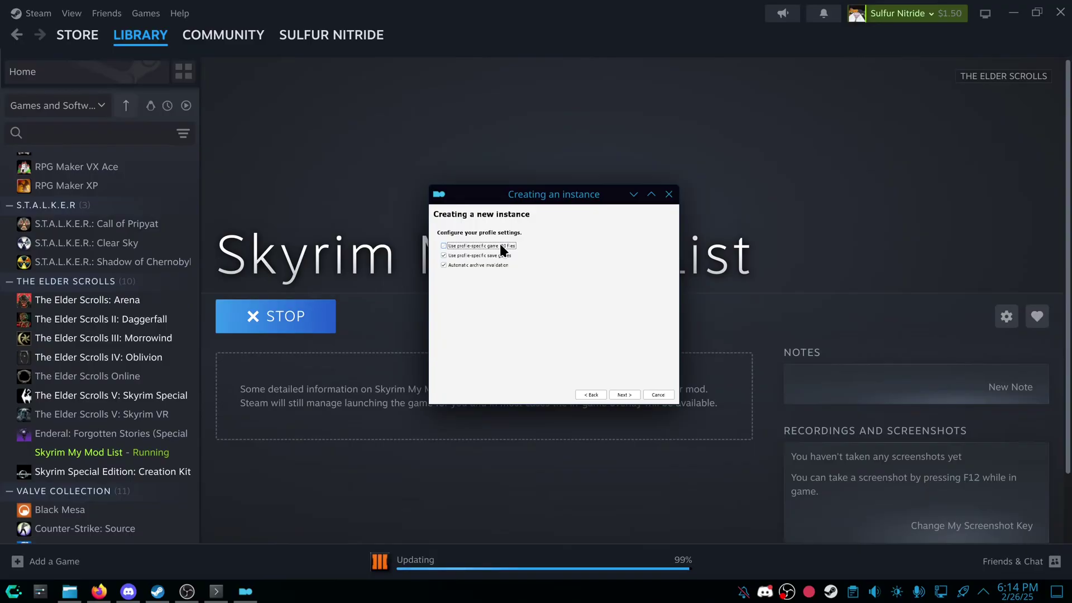
click(625, 395)
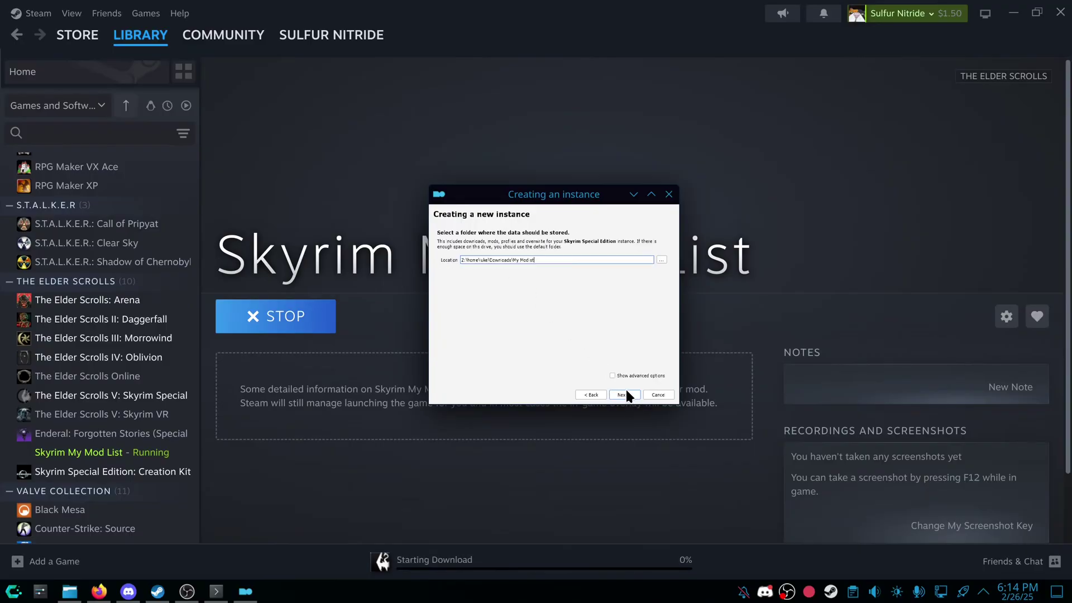
click(628, 395)
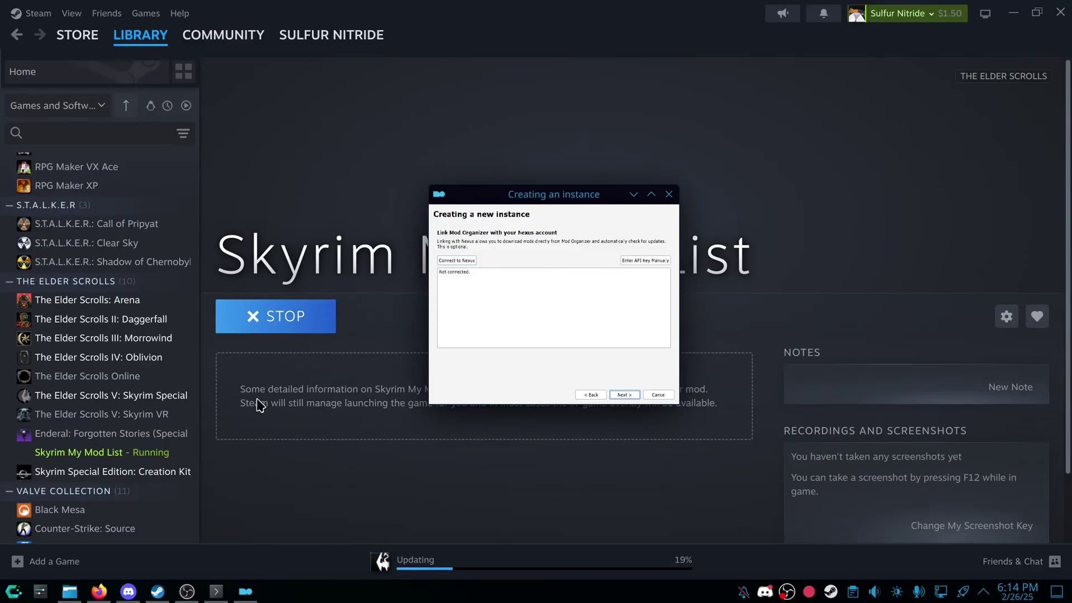
- Switch to Dolphin and open SteamLibrary/steamapps/common from the Games And Modlists drive in a new tab
click(69, 592)
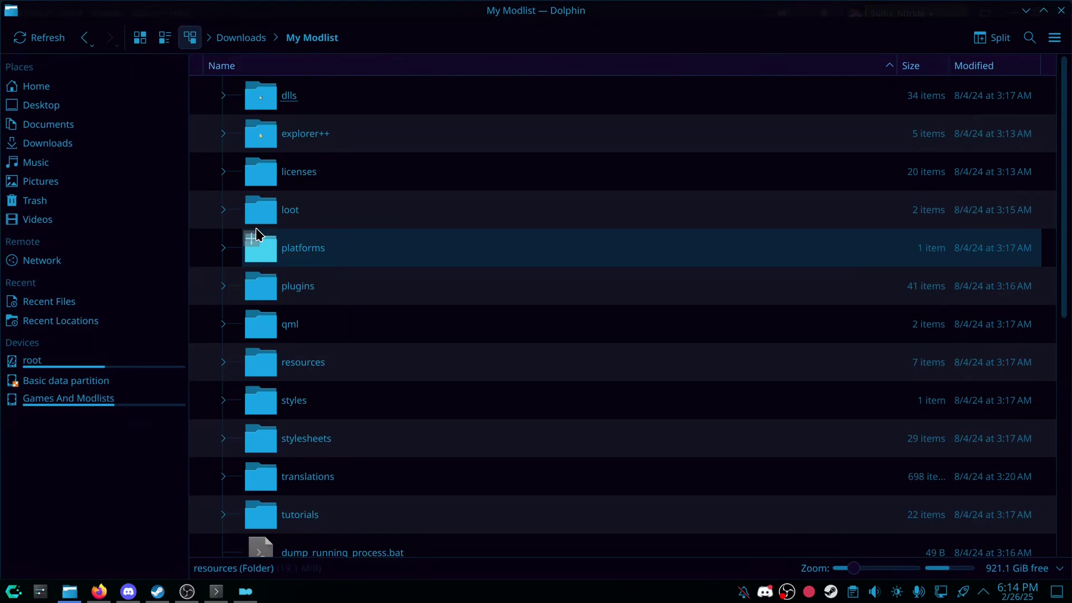
middle_click(117, 407)
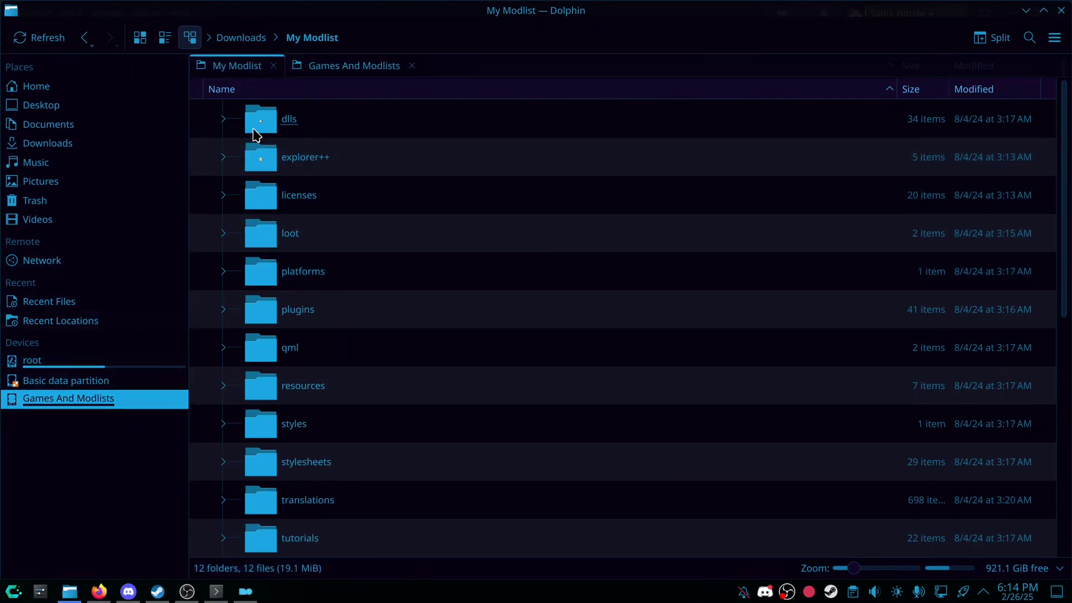
click(353, 67)
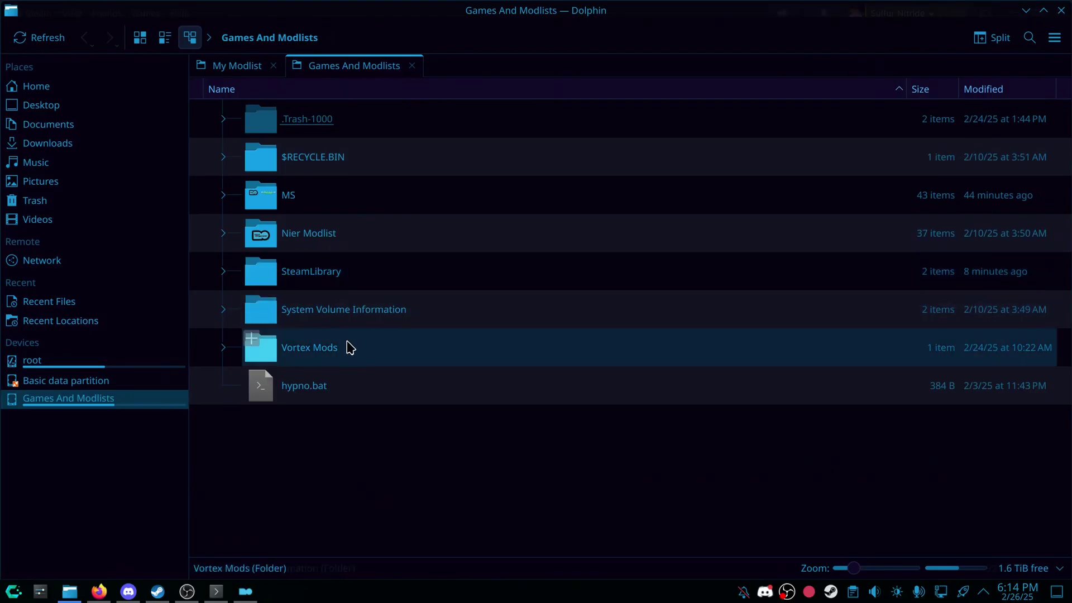
click(339, 284)
click(306, 120)
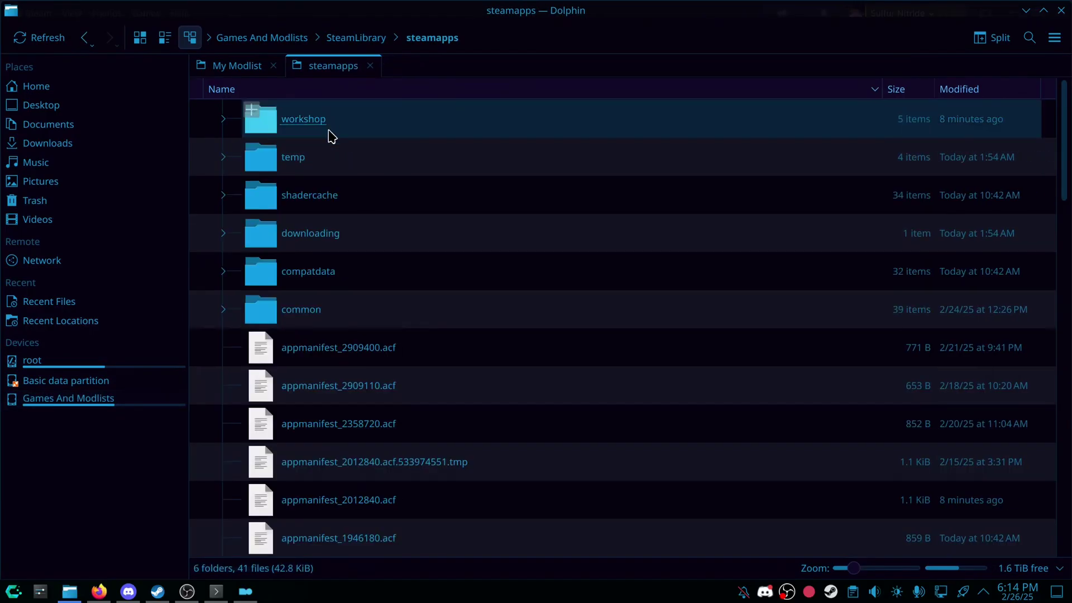
click(305, 304)
- Sort the game folders by ascending name, open Skyrim Special Edition and copy all of its contents
scroll(374, 444, down, 9)
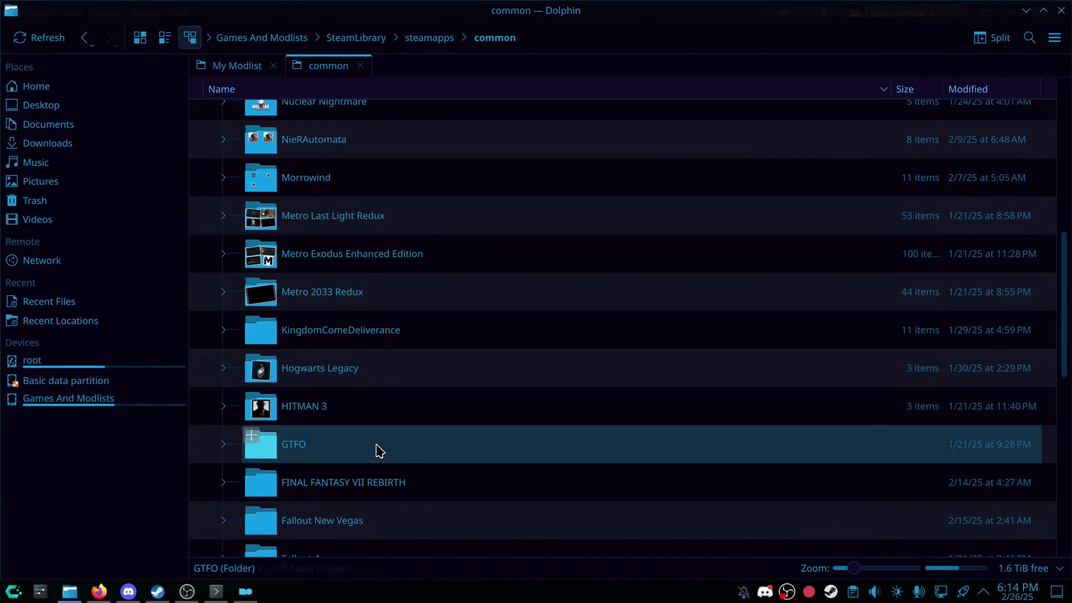
scroll(373, 434, up, 3)
scroll(373, 435, up, 4)
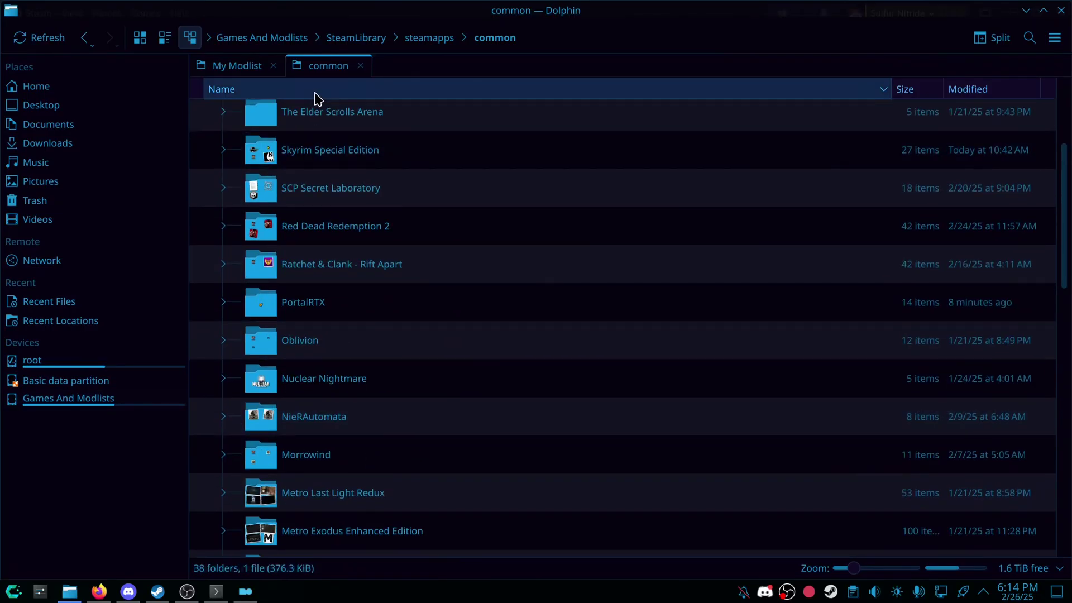
click(318, 91)
scroll(328, 277, up, 2)
scroll(337, 294, down, 7)
scroll(336, 307, down, 3)
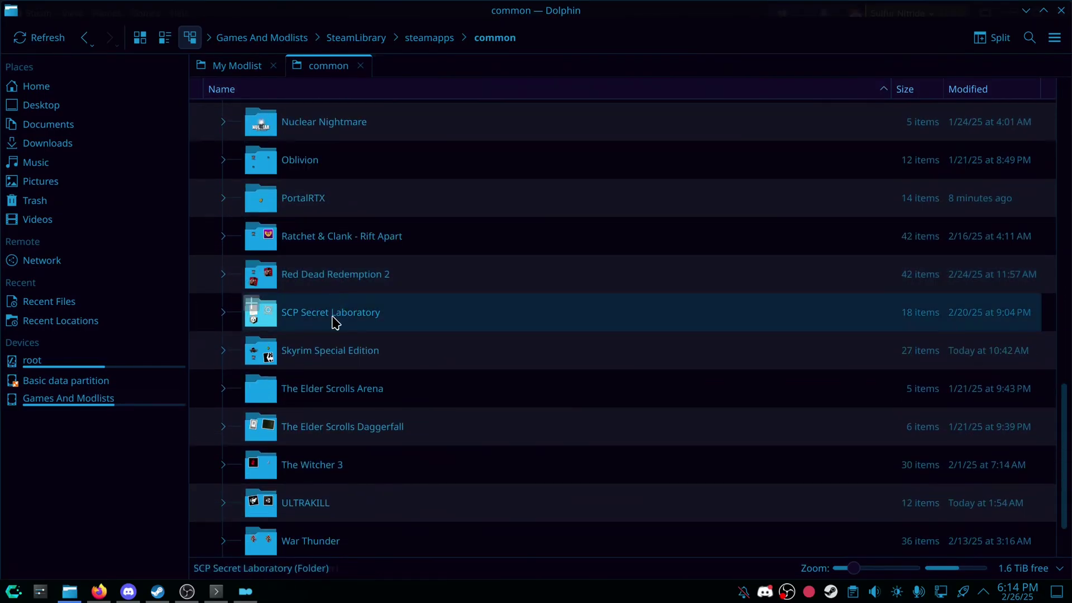
click(342, 349)
click(359, 315)
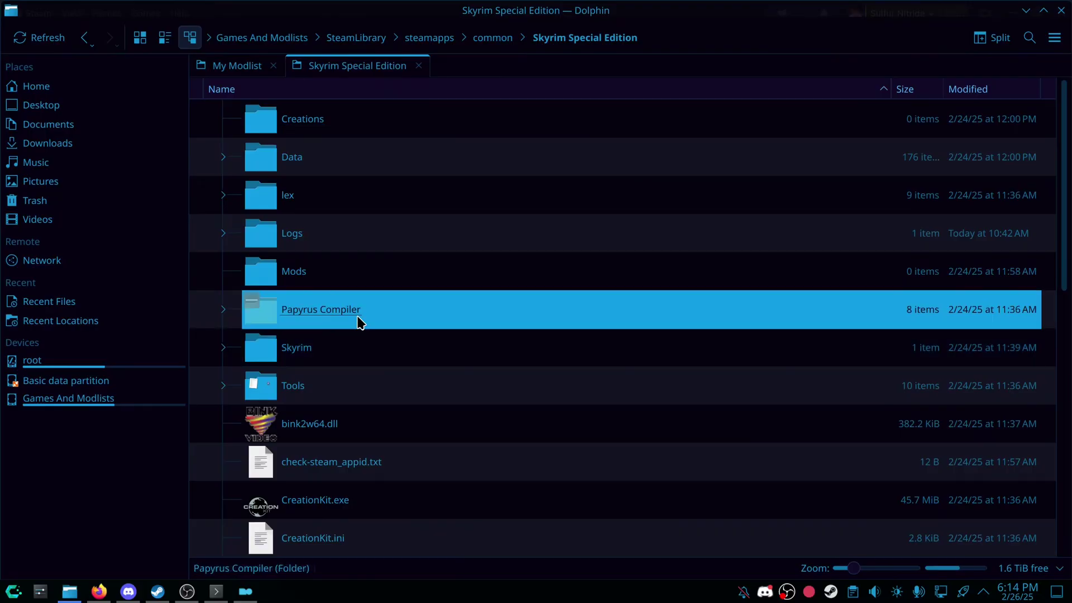
key(ctrl+a)
- Create a folder named Stock Game in My Modlist and paste the copied Skyrim files into it
click(234, 66)
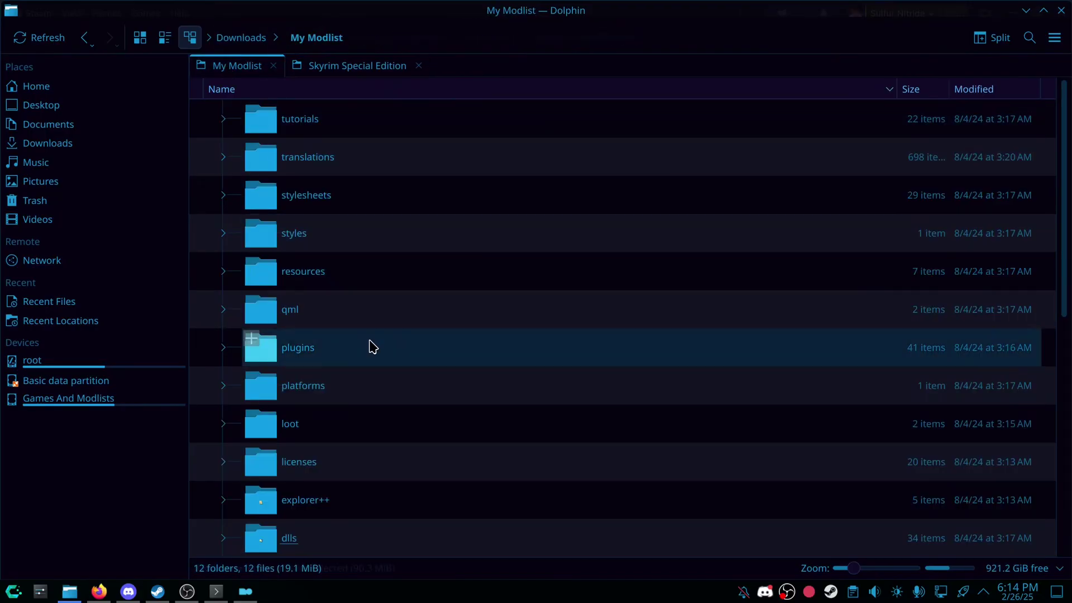
right_click(207, 343)
mouse_move(234, 347)
click(464, 350)
text(S)
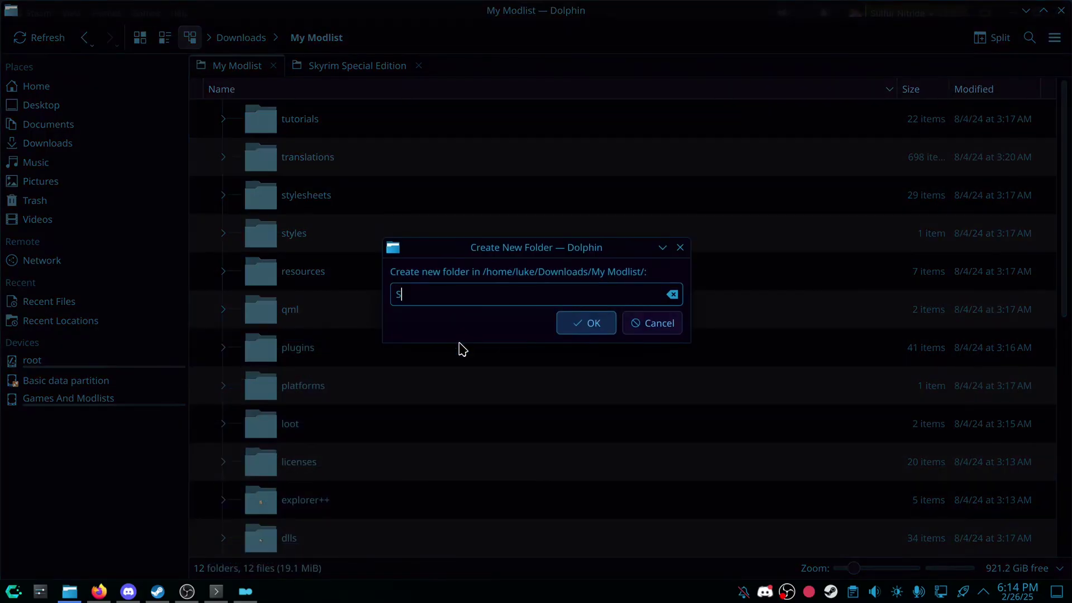
text(tock Game)
key(Return)
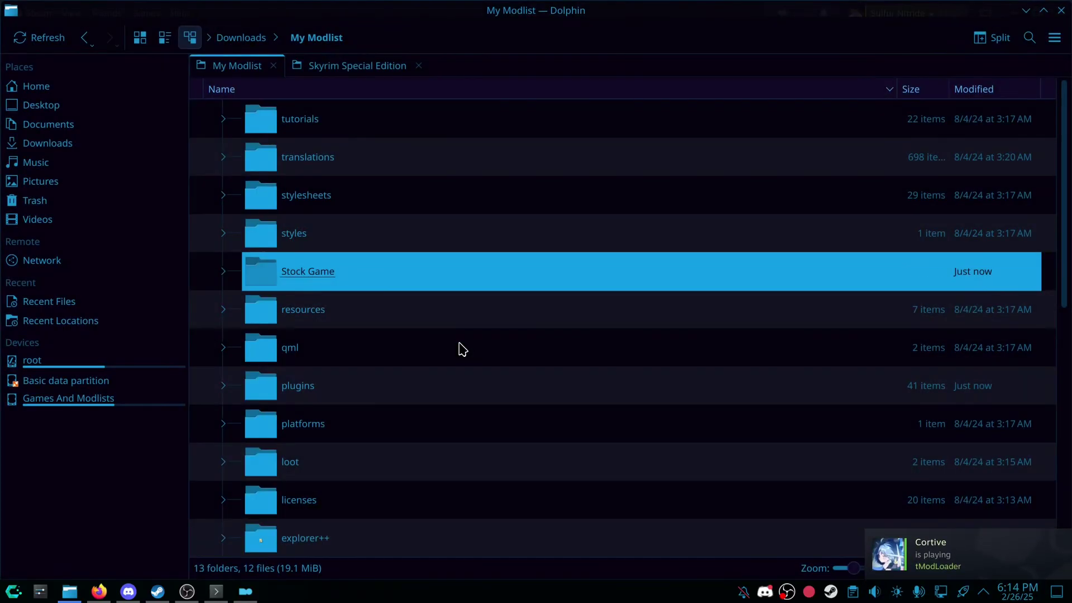
double_click(521, 269)
key(ctrl+v)
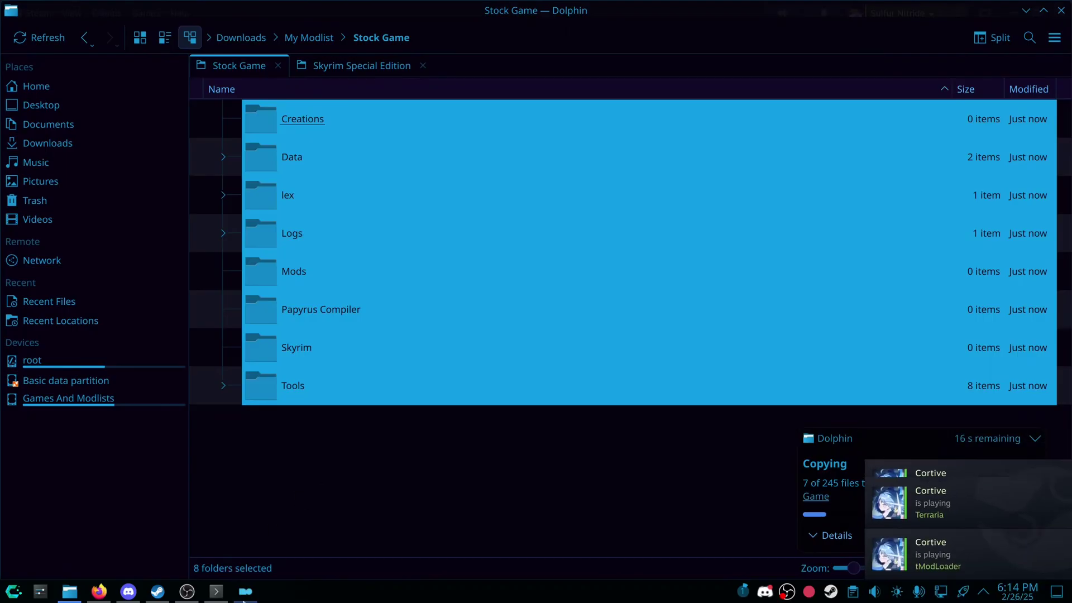
- Switch to Mod Organizer and return the instance setup to the game selection page
click(246, 591)
click(584, 395)
click(583, 396)
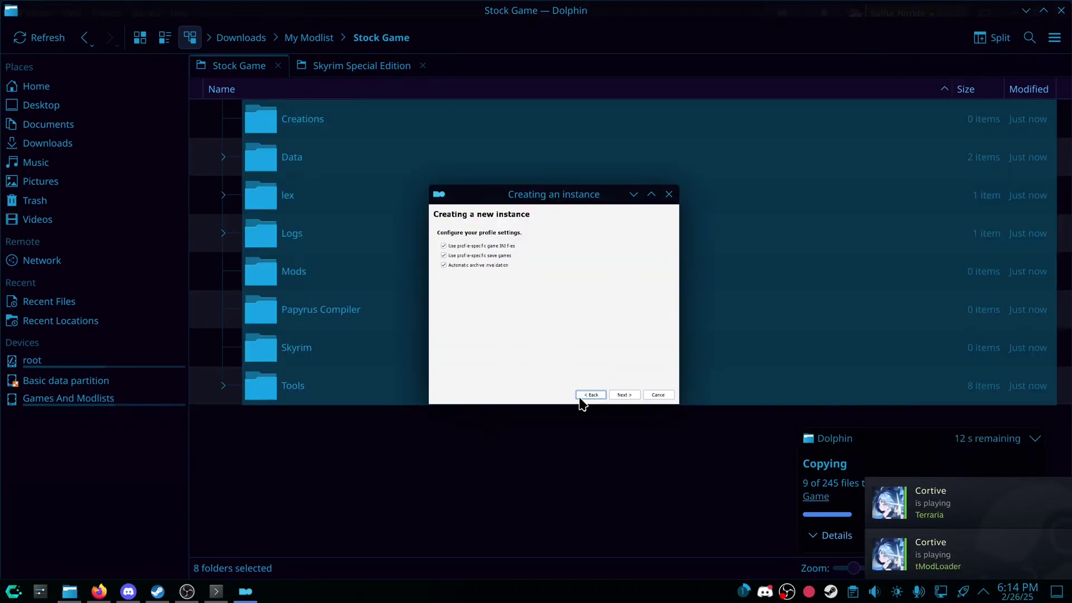
click(583, 396)
click(582, 395)
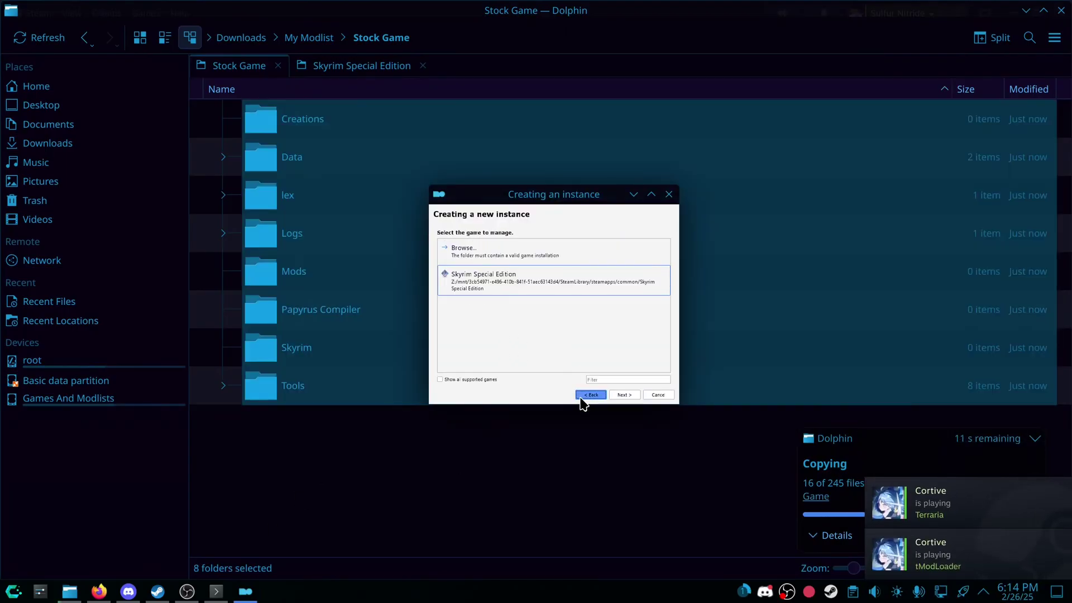
- Browse from the root to the home folder's Downloads/My Modlist and select Stock Game as the game folder to manage
click(495, 249)
click(460, 211)
click(460, 210)
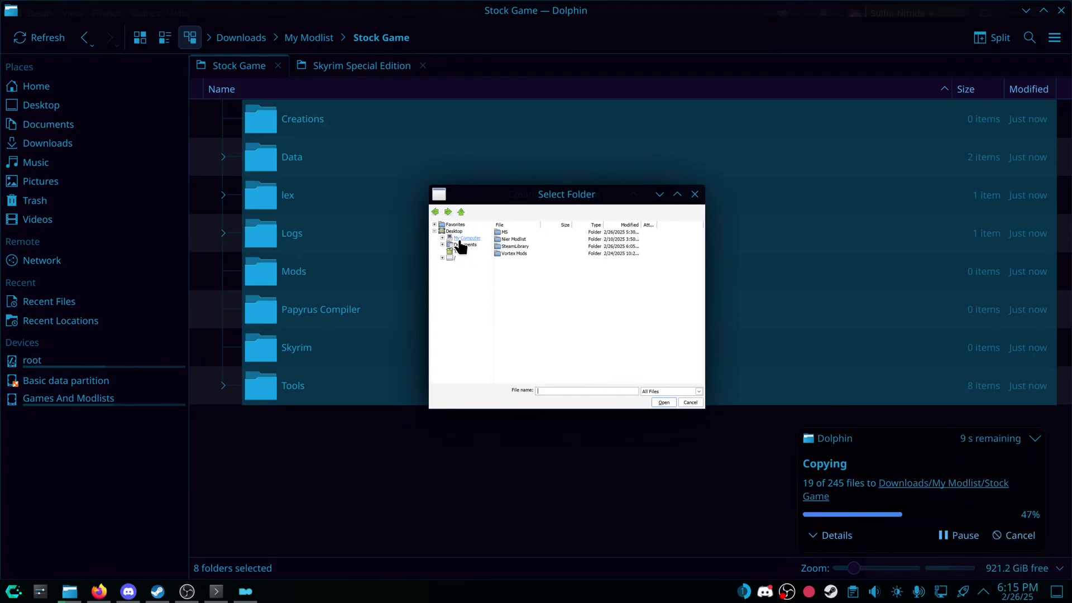
click(458, 206)
click(458, 207)
double_click(512, 244)
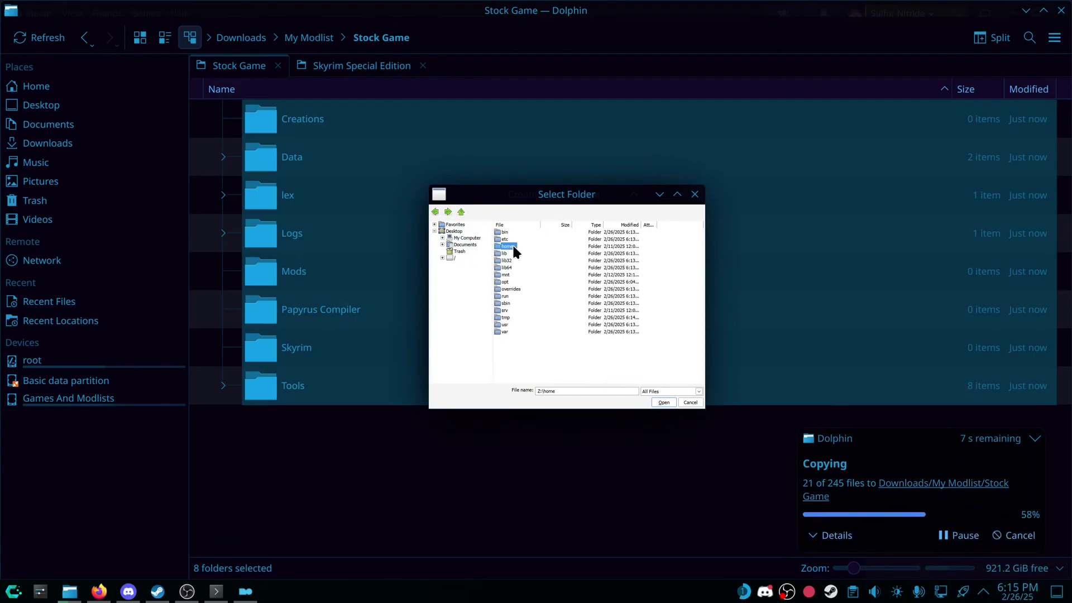
double_click(503, 233)
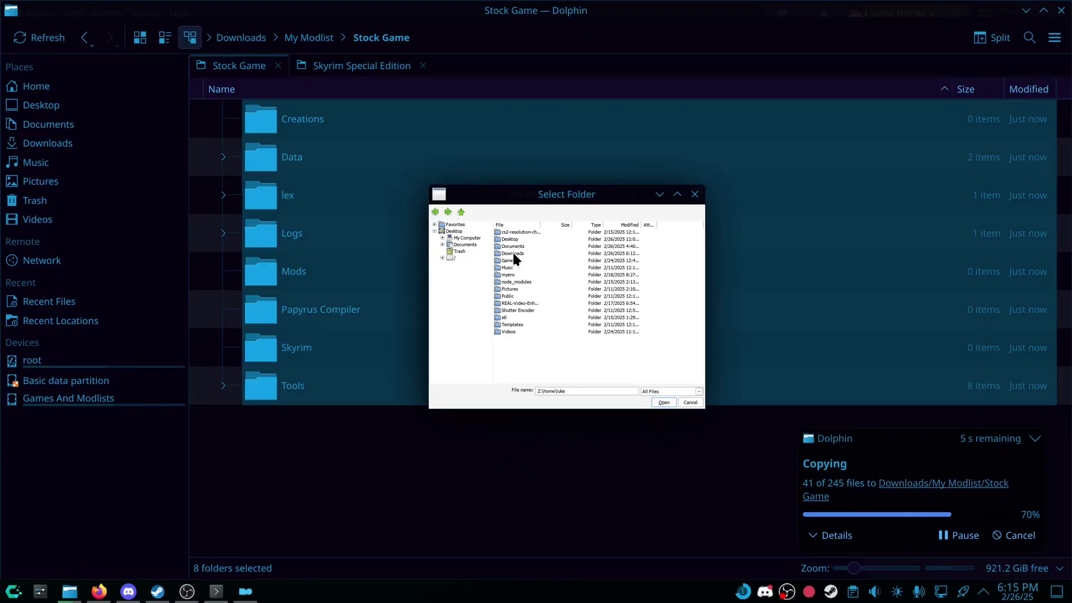
double_click(511, 252)
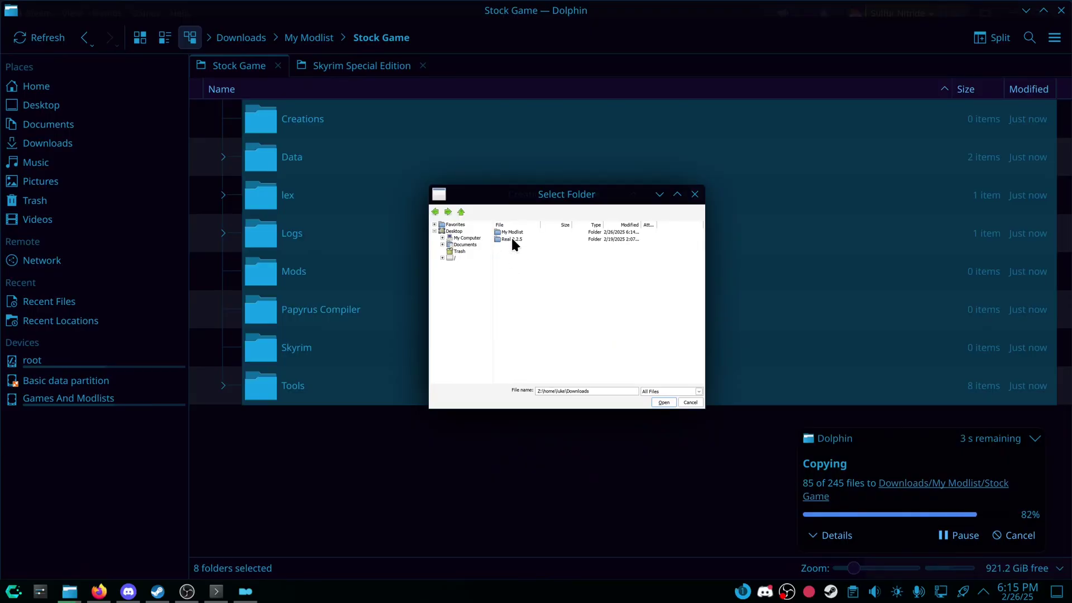
double_click(510, 233)
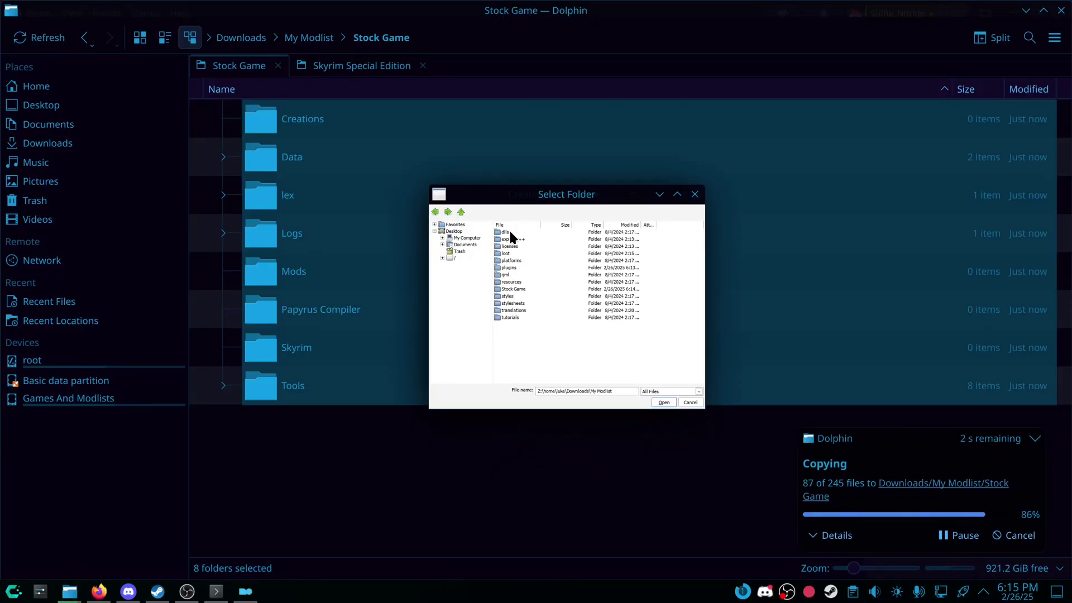
double_click(515, 288)
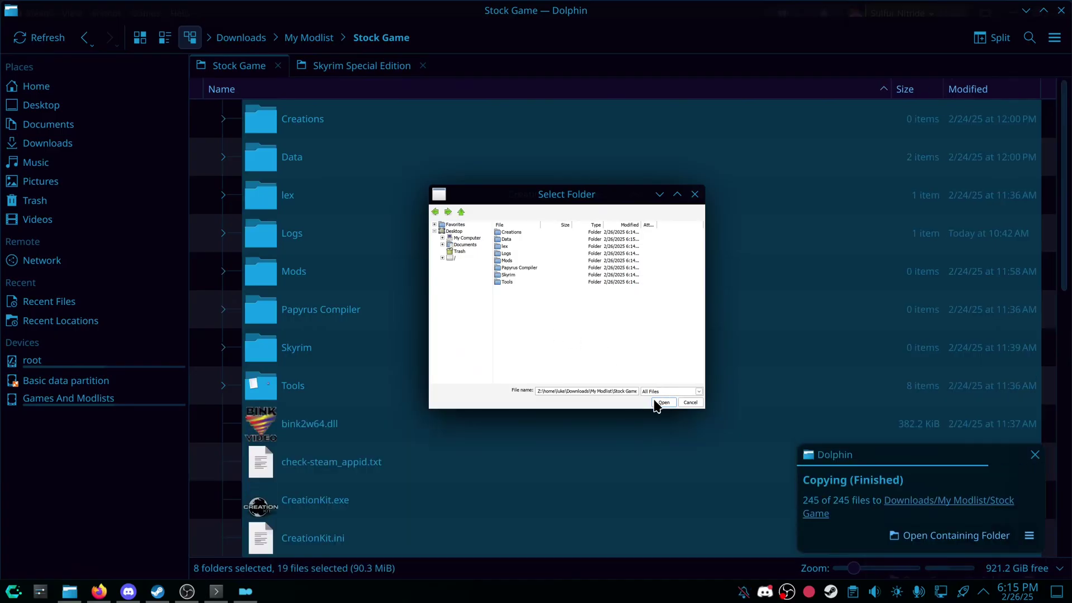
click(662, 403)
- Choose the Steam edition, keep all three profile settings enabled and accept My Modlist as the instance's data location
click(486, 262)
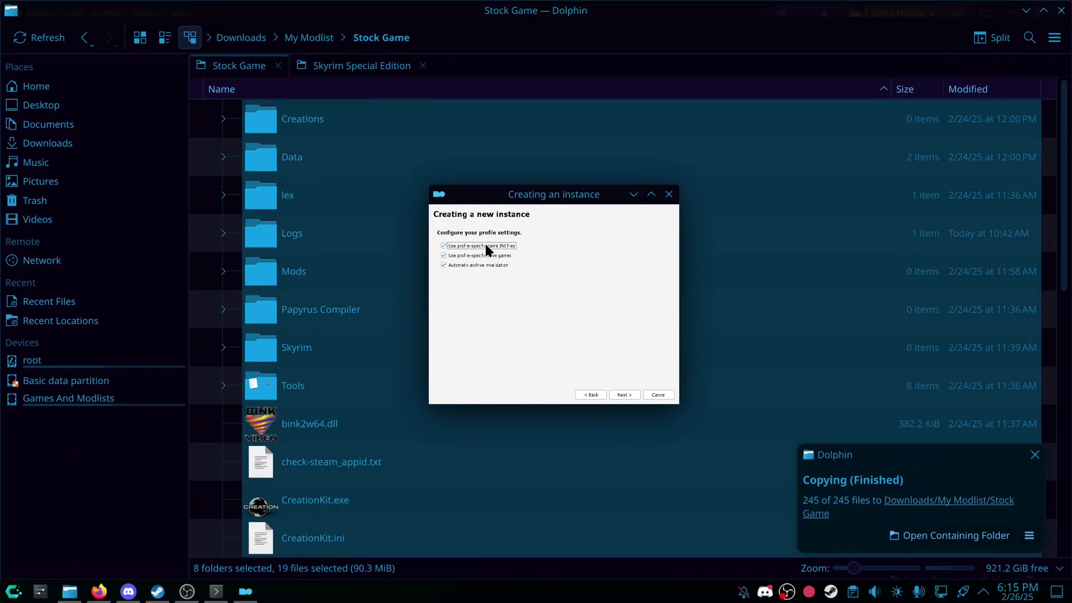
click(622, 394)
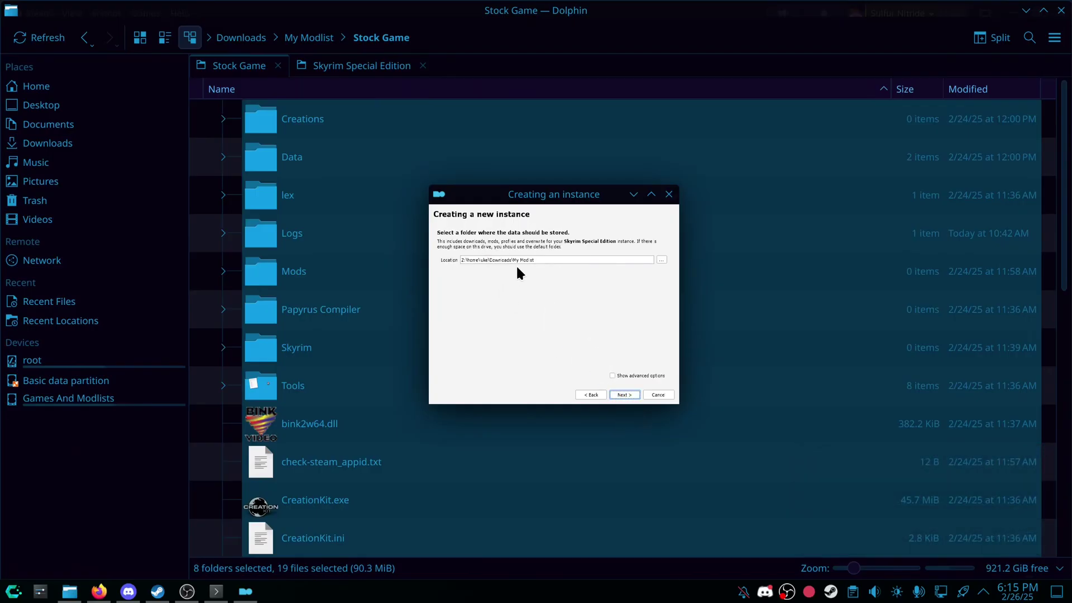
click(630, 396)
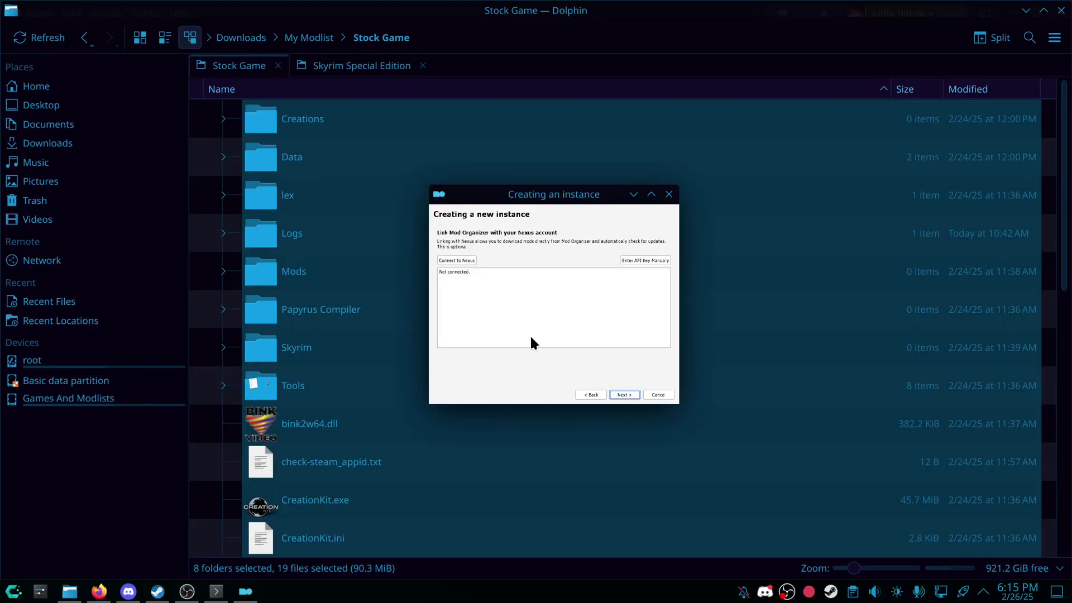
- Connect Mod Organizer to Nexus, authorise the access request in Firefox and return to the instance setup
click(455, 261)
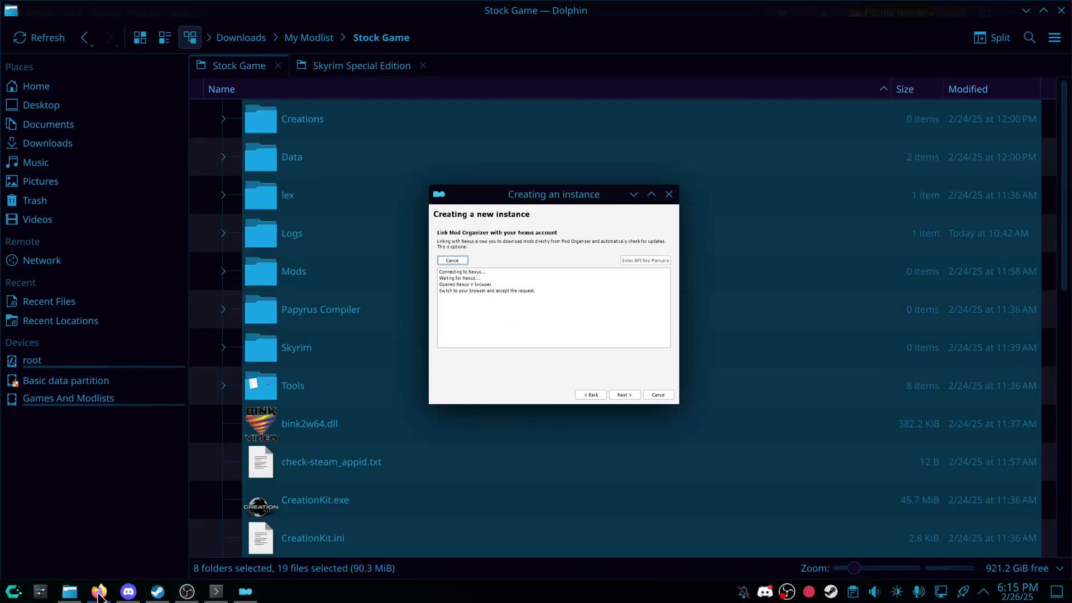
scroll(573, 369, down, 5)
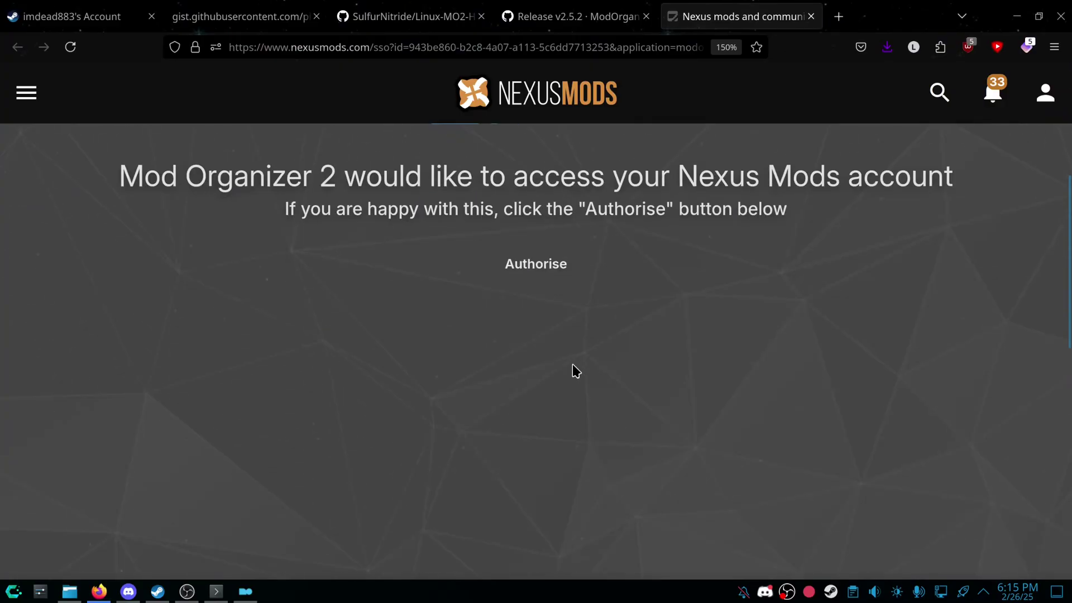
scroll(549, 324, up, 2)
click(536, 329)
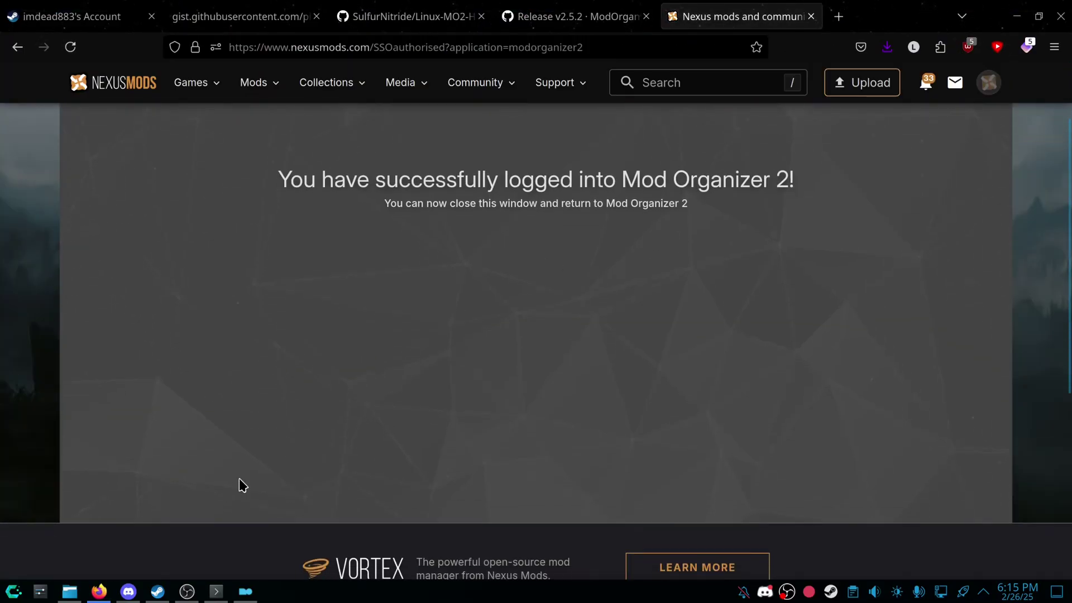
click(244, 593)
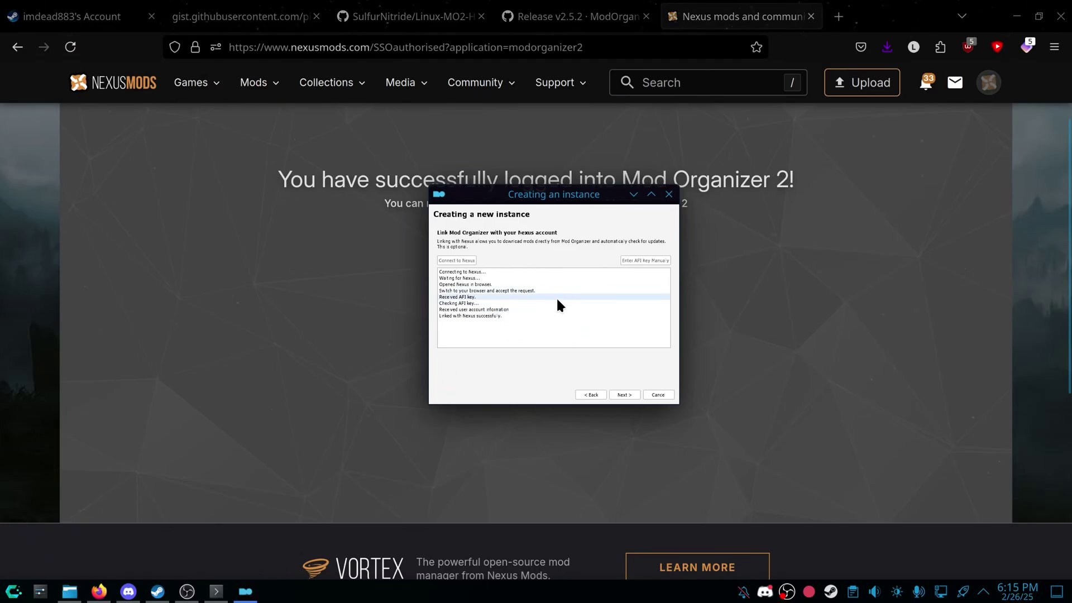
- Finish creating the portable Skyrim Special Edition instance and decline the first-start tutorial
click(625, 394)
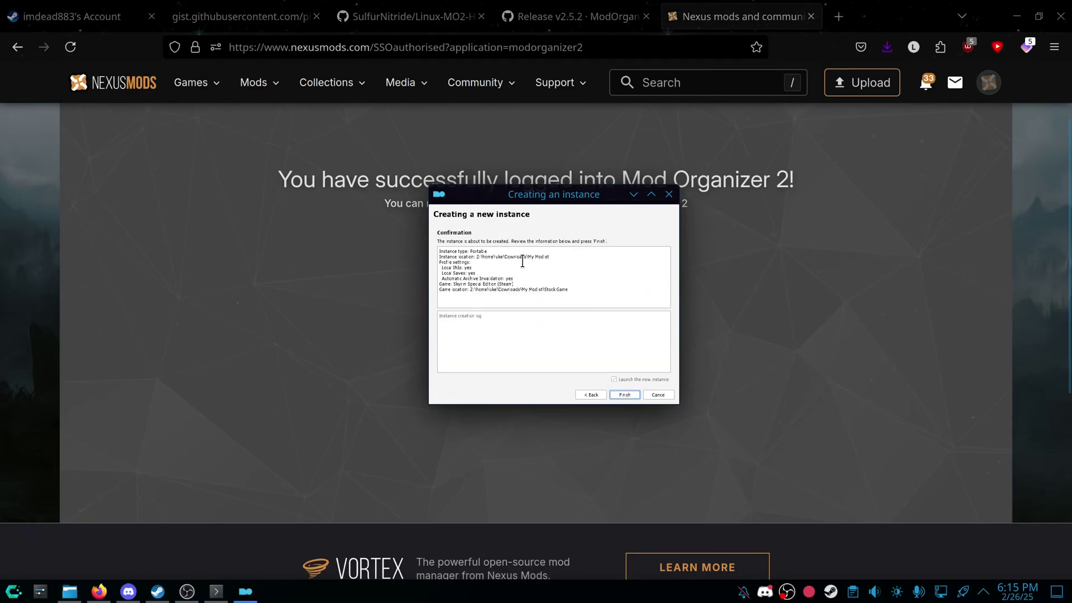
click(626, 395)
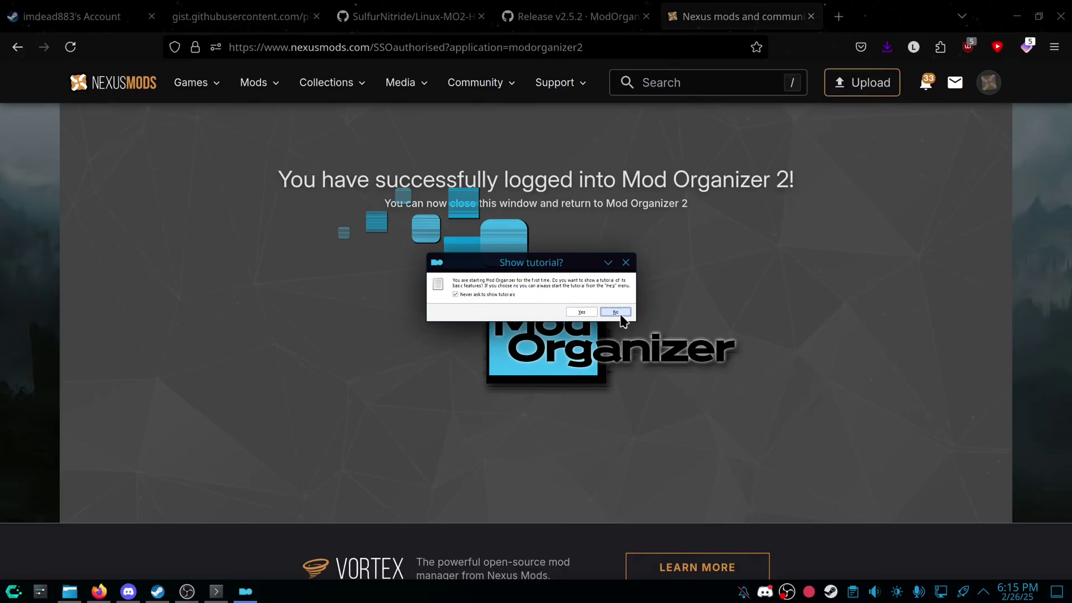
click(615, 311)
- Associate Mod Organizer with nxm links and close its main window
click(514, 317)
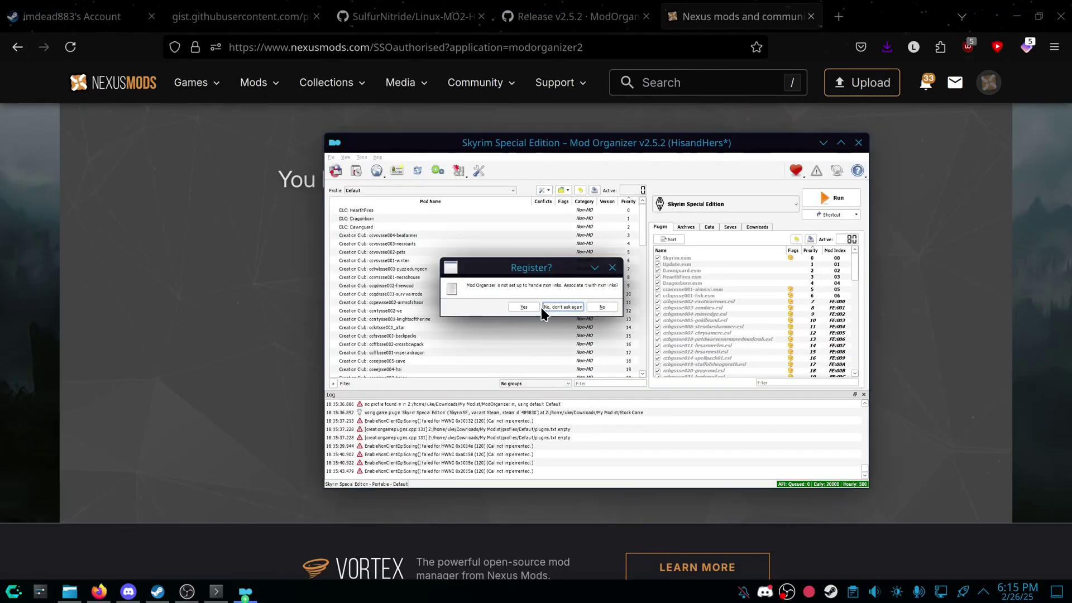
click(515, 312)
scroll(518, 335, down, 15)
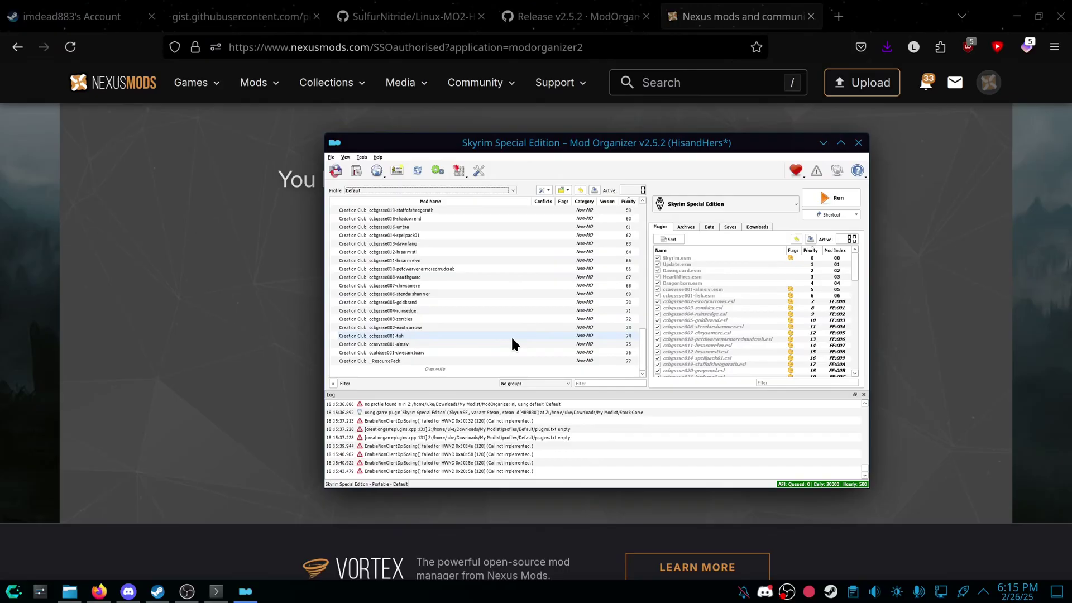
click(858, 143)
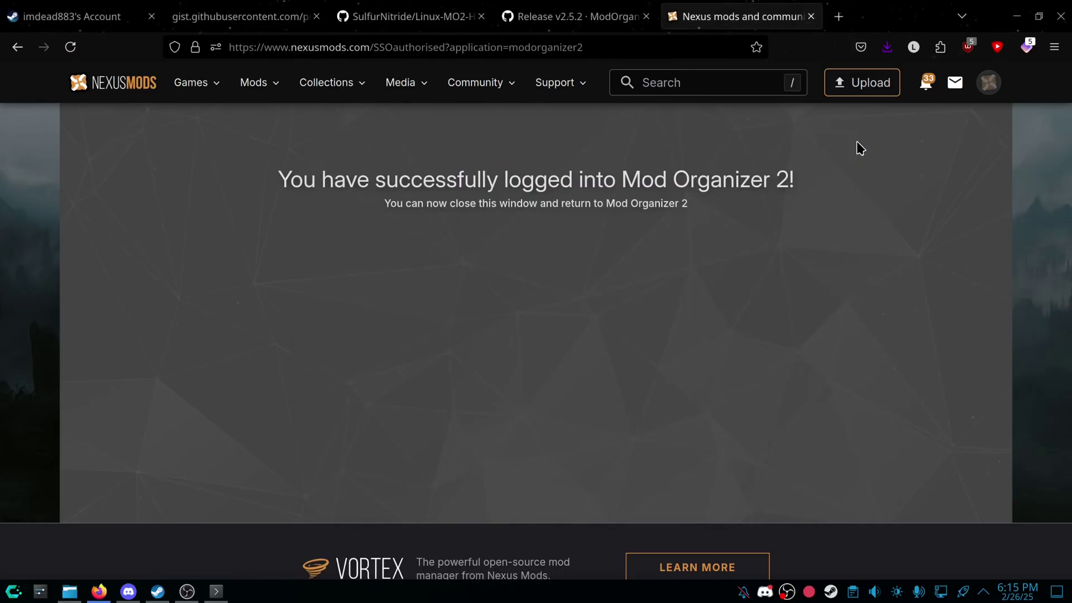
- Close the Mod Organizer release and Nexus Mods tabs, and copy the run command from the Linux-MO2-Helper README
click(502, 20)
click(647, 18)
click(648, 19)
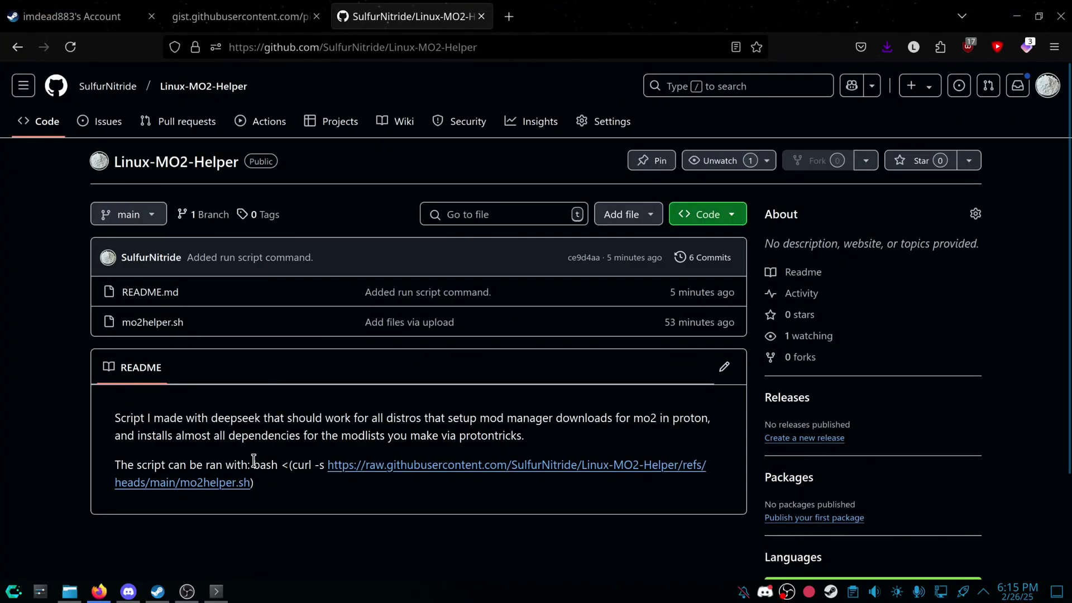
drag(255, 465, 265, 481)
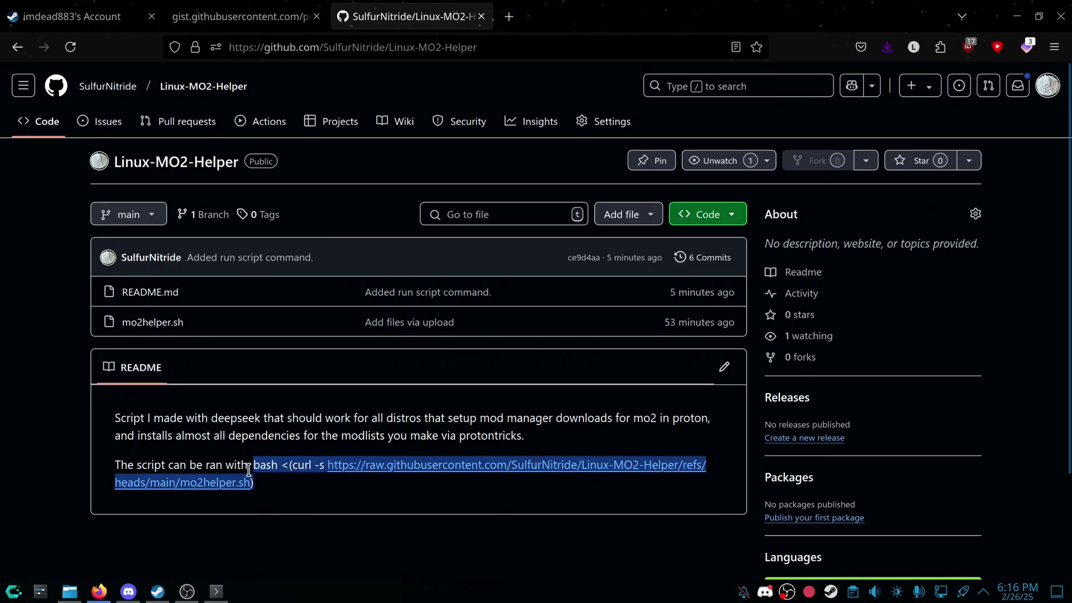
- Close the old Konsole window despite its running bash process and launch a fresh Konsole
click(216, 591)
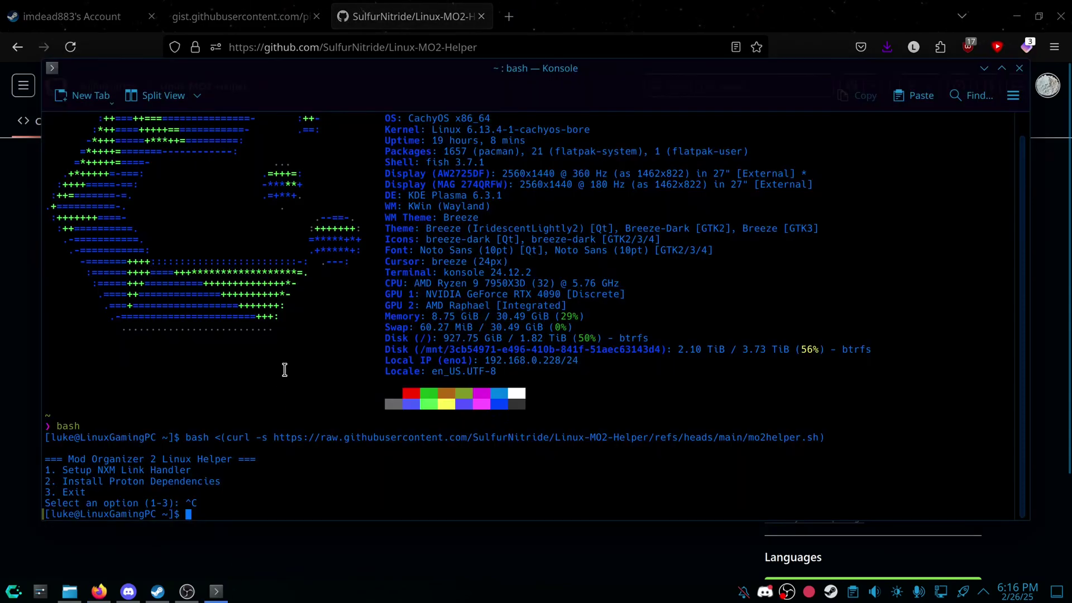
click(1020, 69)
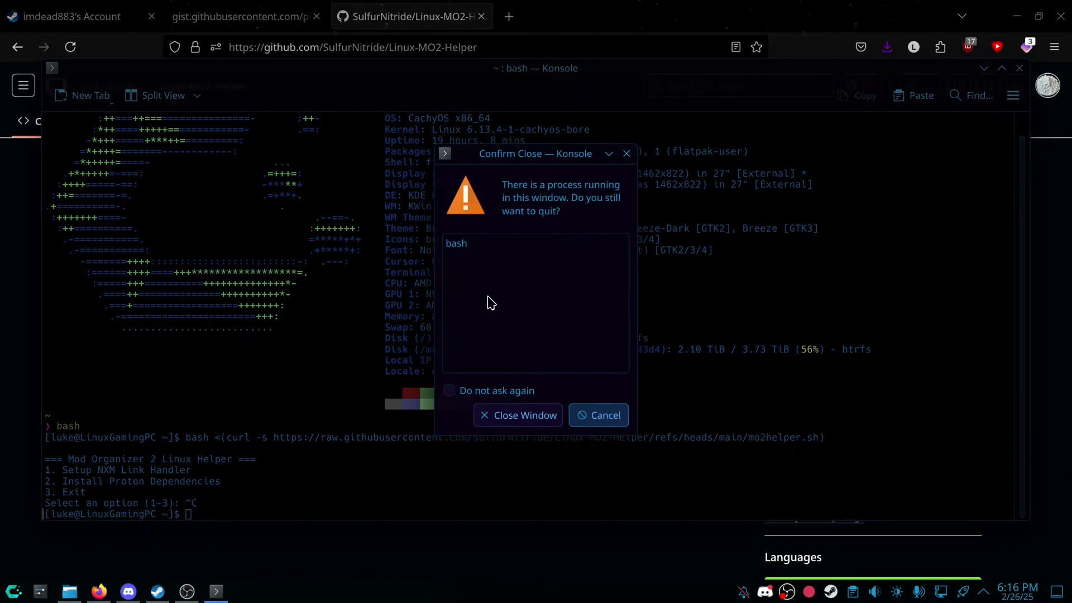
click(540, 414)
key(super)
text(kon)
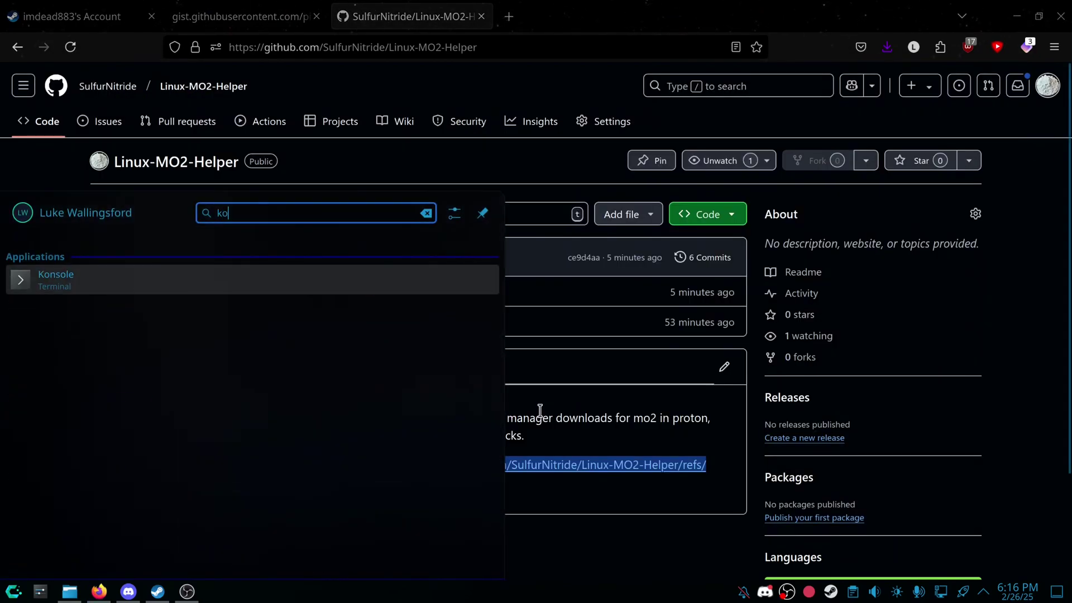
key(Return)
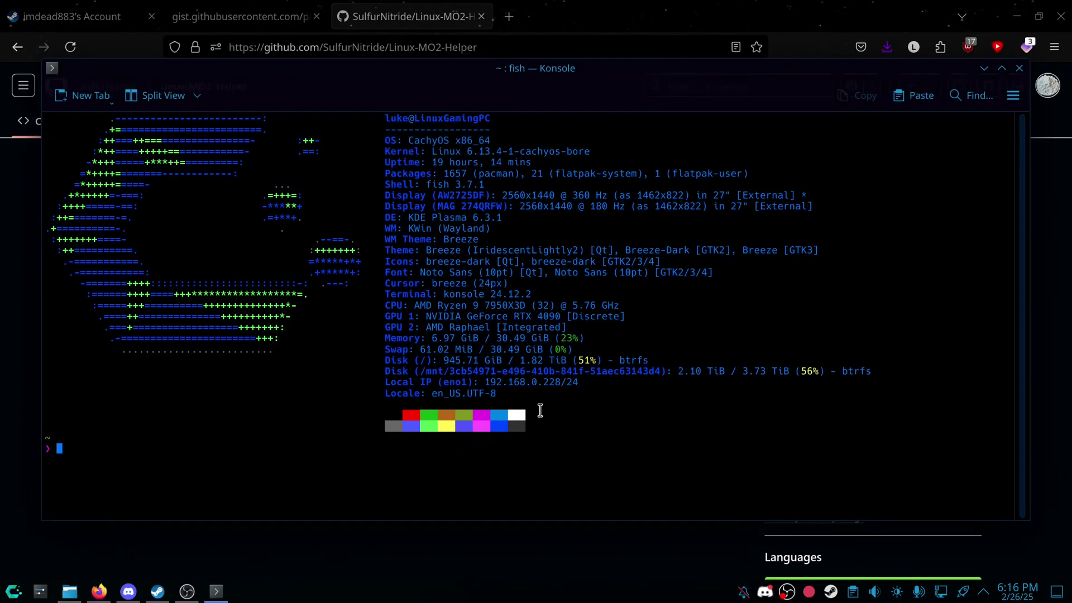
- Start bash and run the copied curl command for the mo2helper.sh script
text(bash)
key(Return)
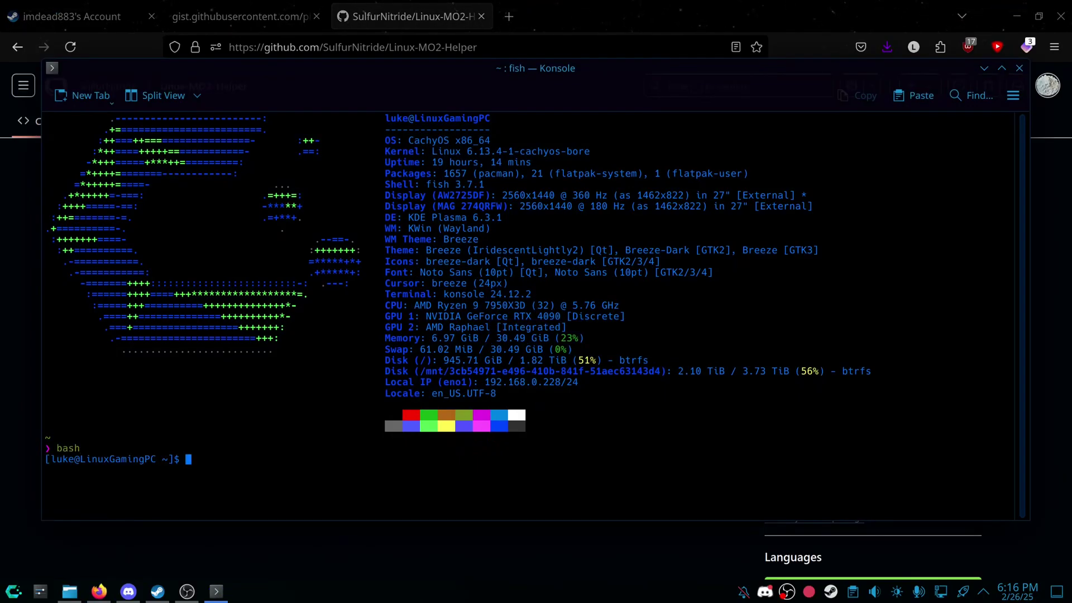
text(bash <(curl -s https://raw.githubusercontent.com/SulfurNitride/Linux-MO2-Helper/refs/heads/main/mo2helper.sh))
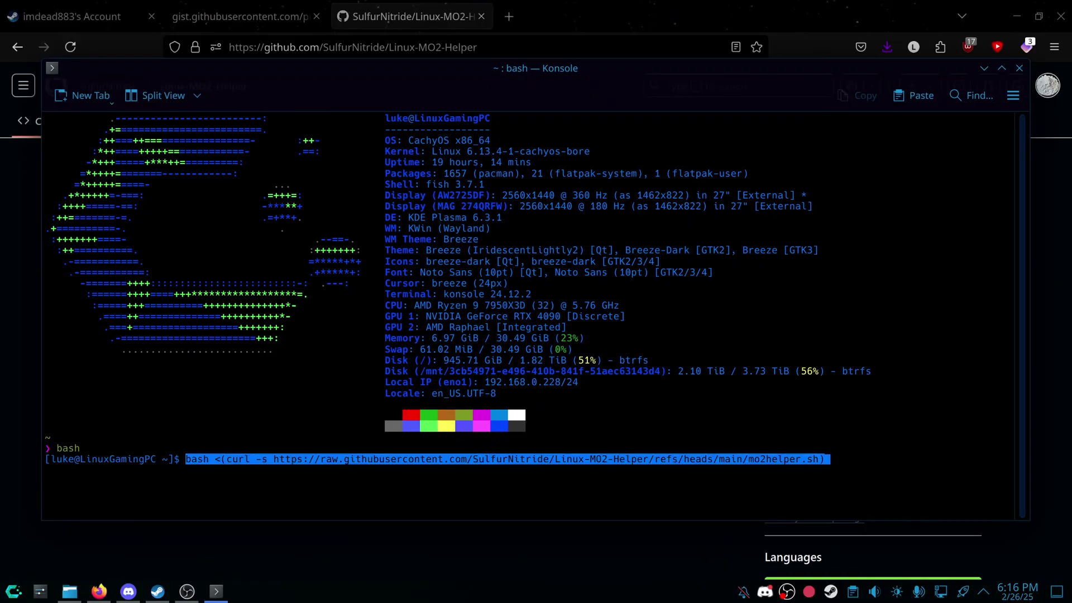
key(Return)
- Choose option 1, Setup NXM Link Handler, and select game 2, Skyrim My Mod List
text(1)
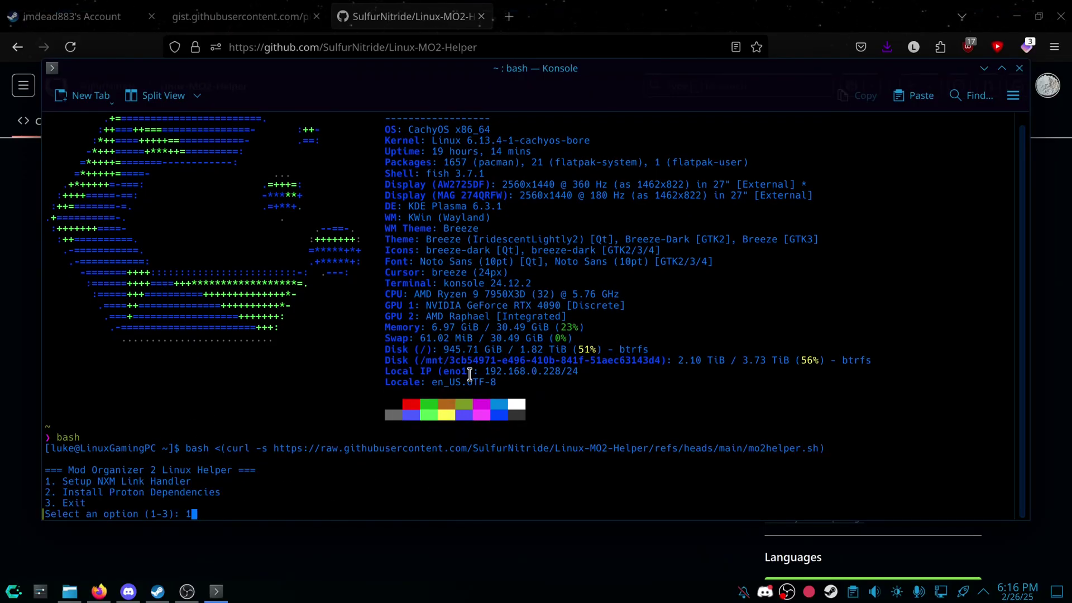
key(Return)
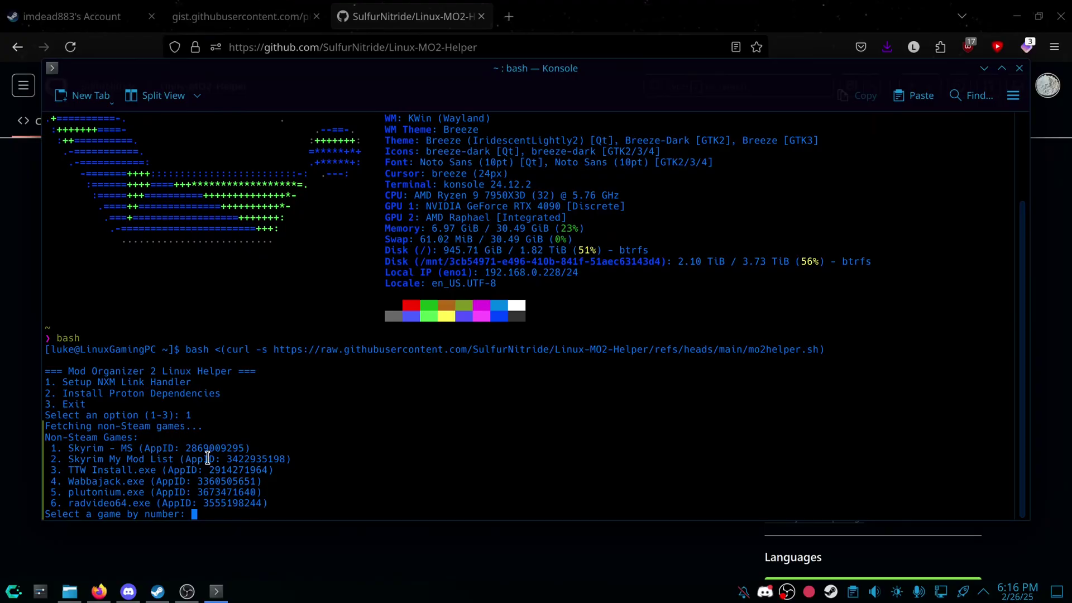
text(2)
key(Return)
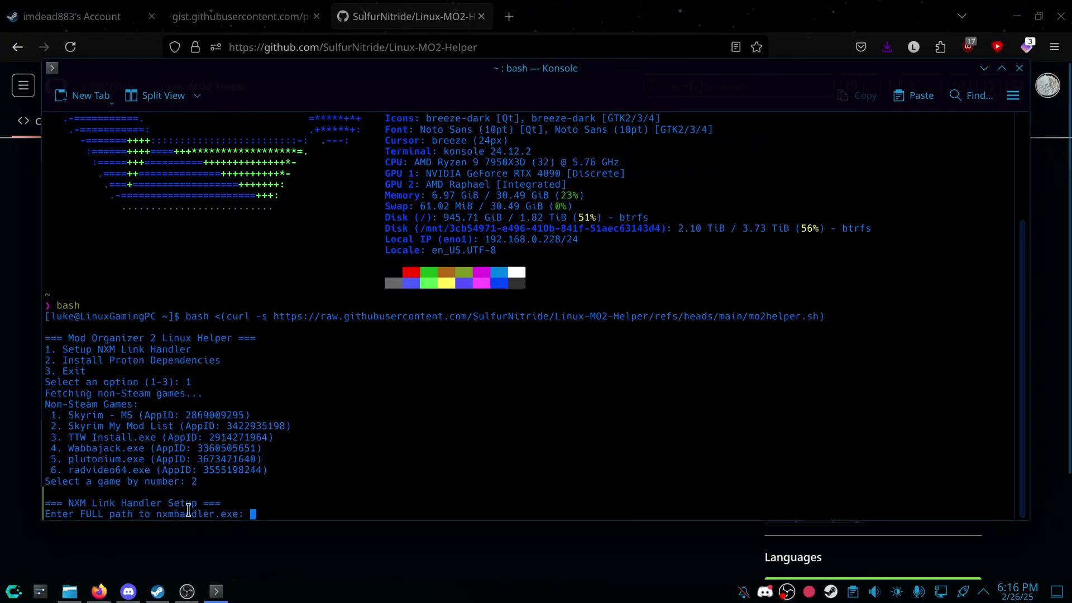
- Switch to Dolphin, go to the My Modlist folder and copy the location of nxmhandler.exe
click(69, 592)
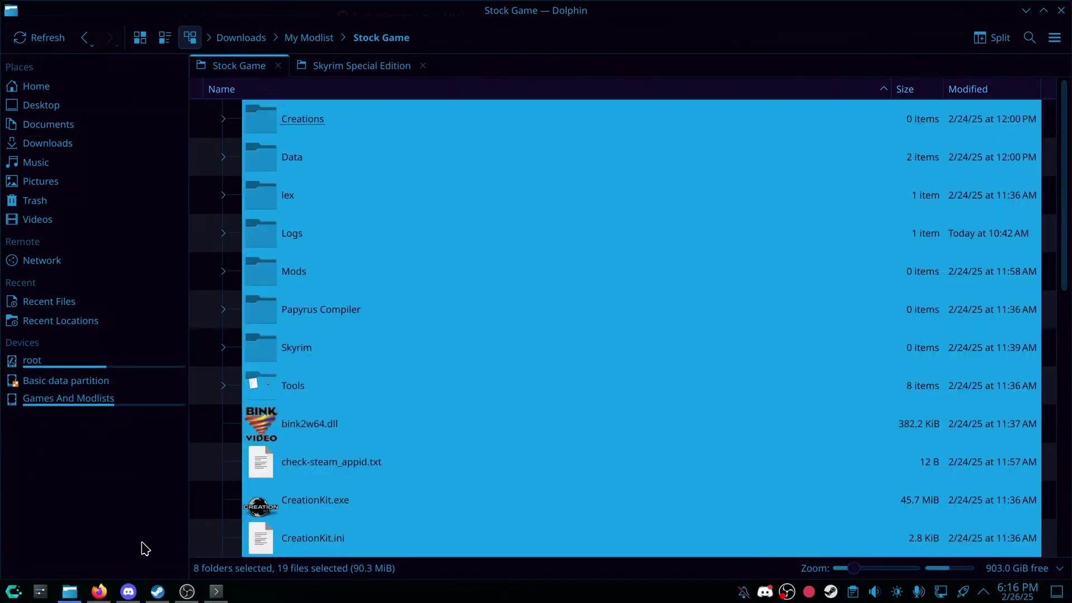
click(310, 37)
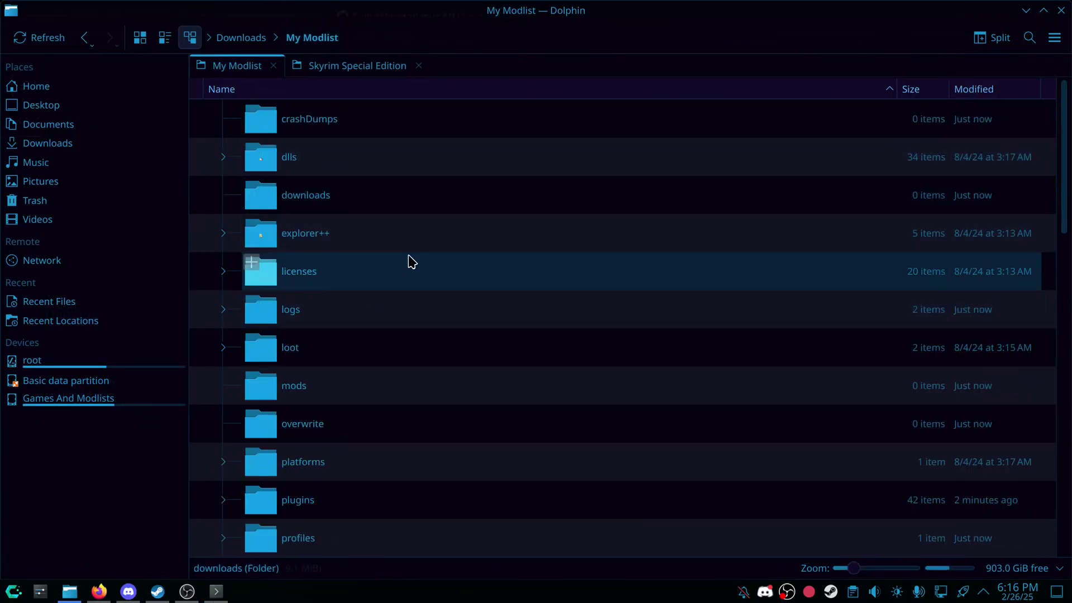
scroll(411, 300, down, 8)
scroll(411, 306, down, 3)
scroll(412, 306, up, 3)
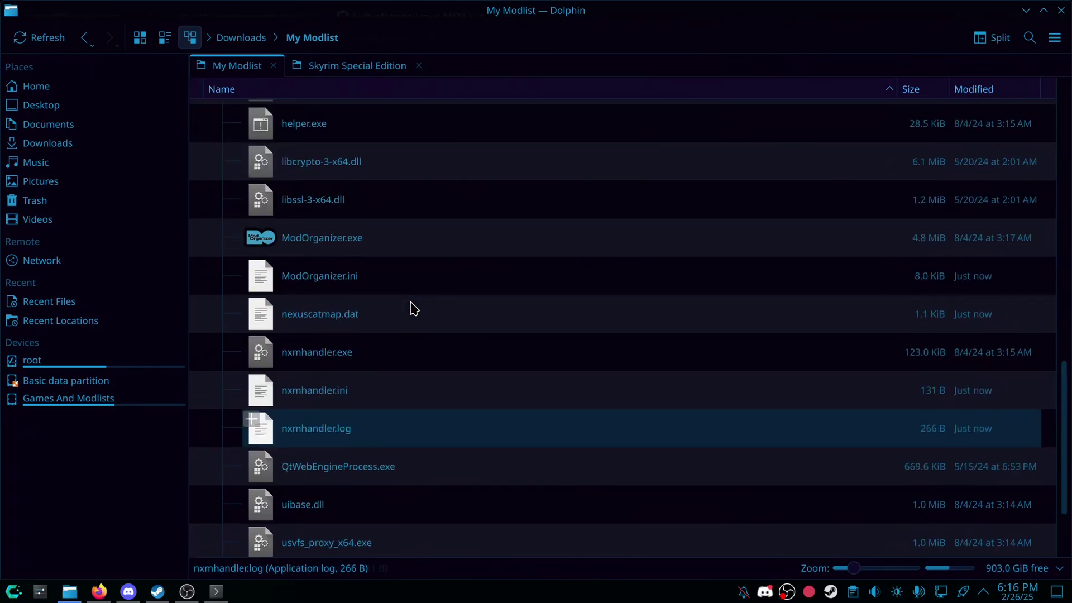
right_click(317, 360)
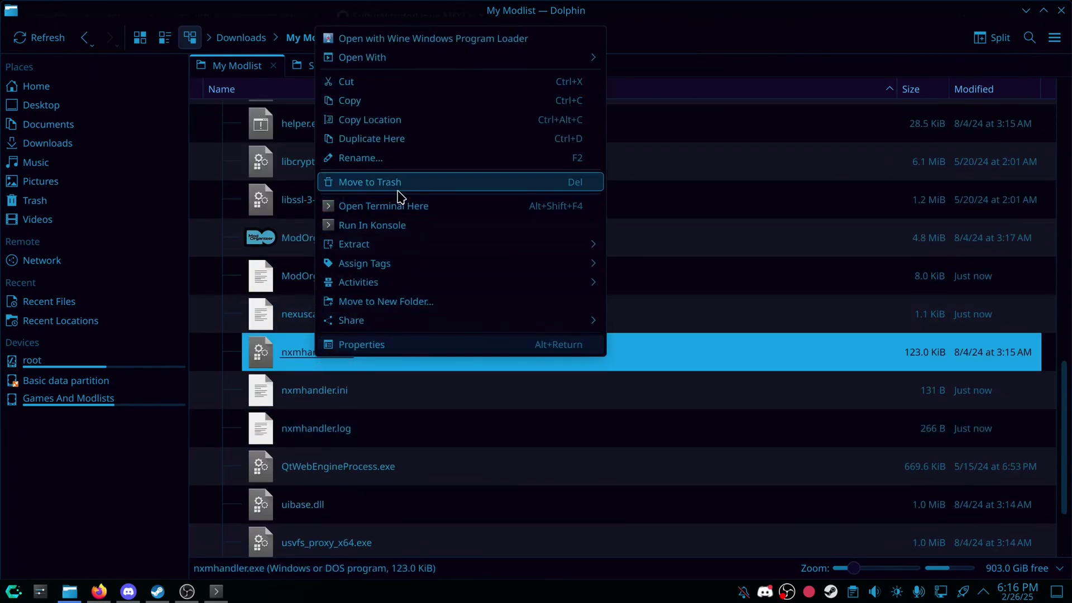
click(383, 124)
- Return to Konsole and submit the copied full path to nxmhandler.exe to register the NXM link handler
click(216, 591)
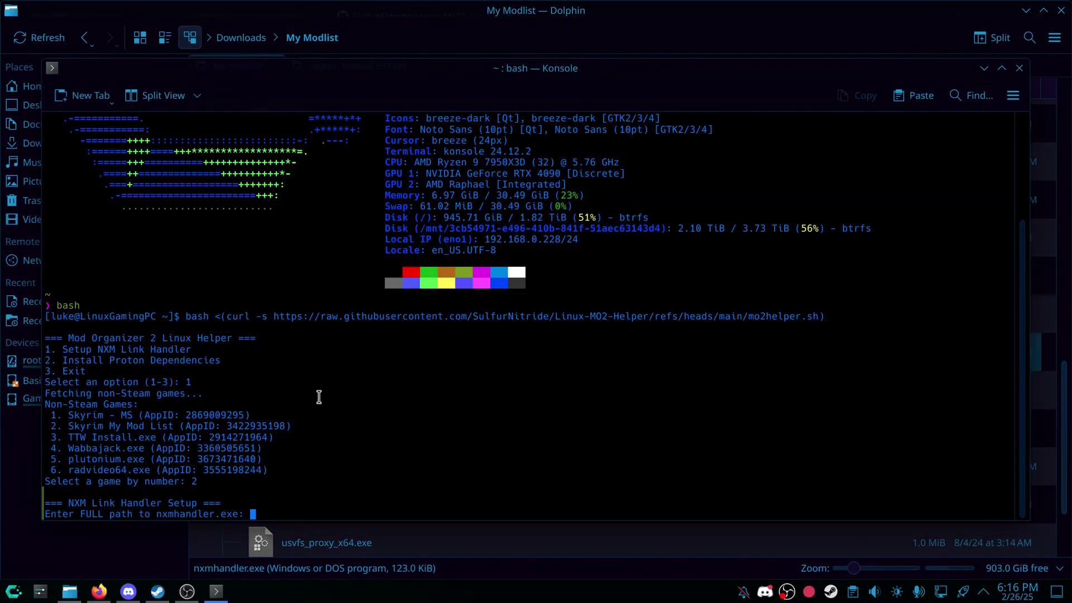
click(1002, 68)
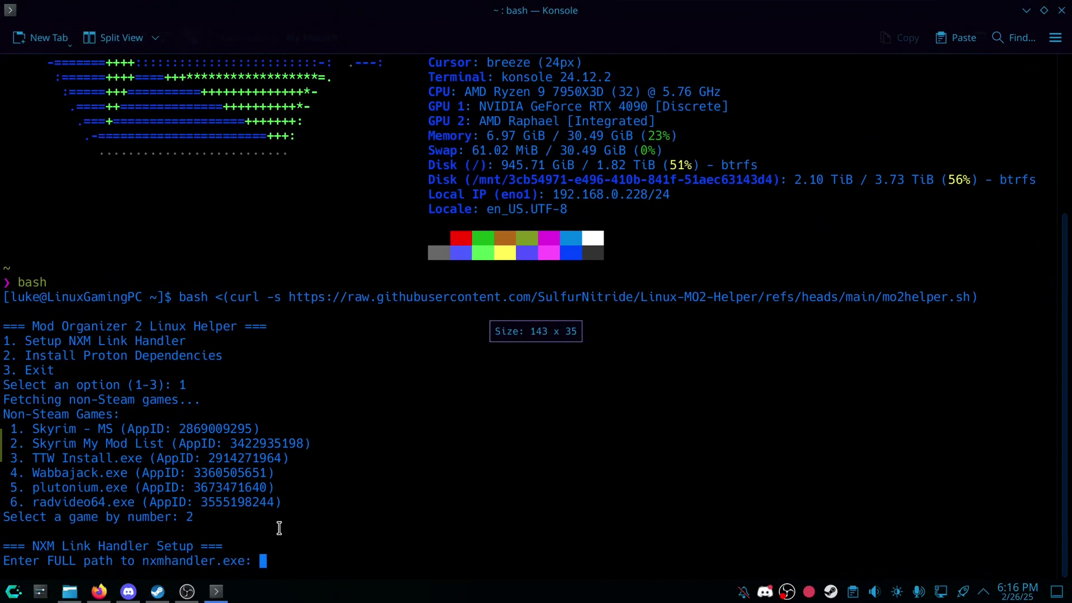
key(ctrl+shift+v)
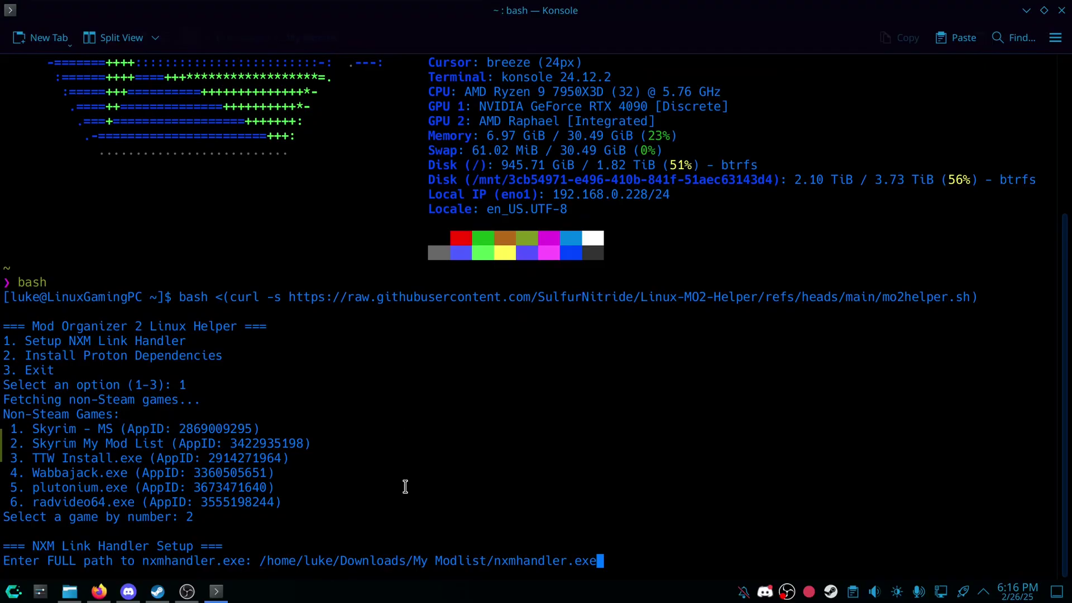
drag(594, 561, 620, 562)
key(Return)
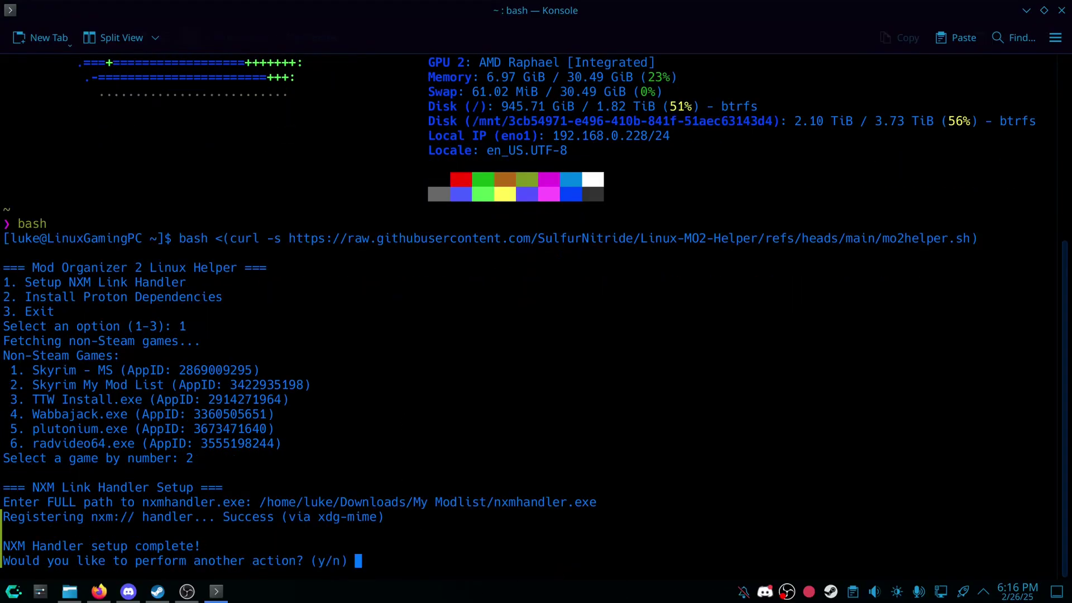
- Continue with another helper action, choosing option 2, Install Proton Dependencies, for game 2, Skyrim My Mod List
text(y)
key(Return)
text(2)
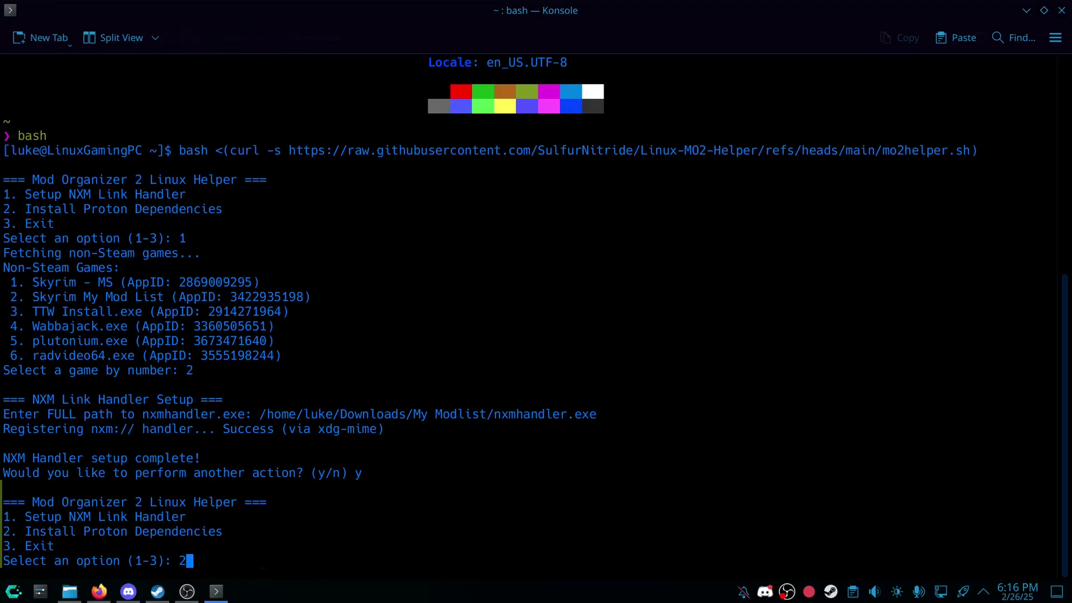
key(Return)
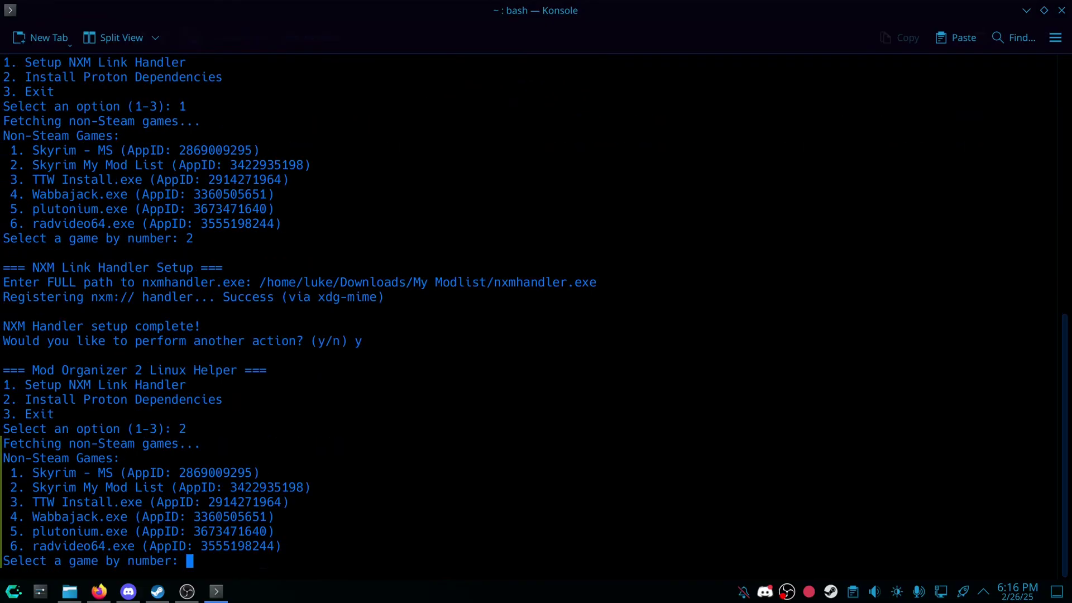
text(2)
key(Return)
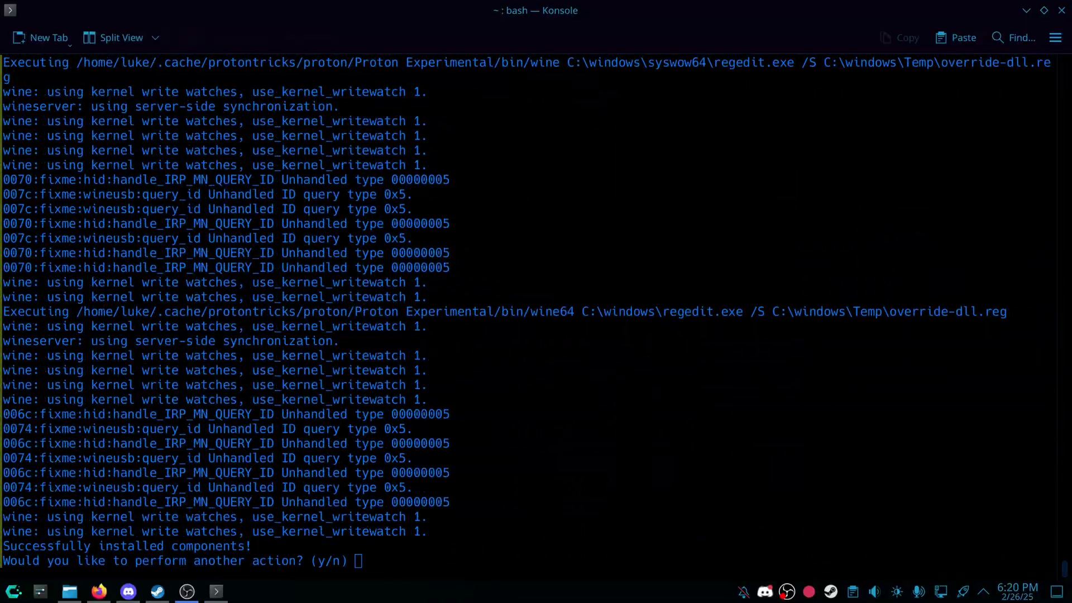
- Decline further helper actions and close the Konsole window despite its running bash process
drag(261, 488, 268, 487)
drag(340, 501, 303, 502)
click(334, 489)
text(n)
key(Return)
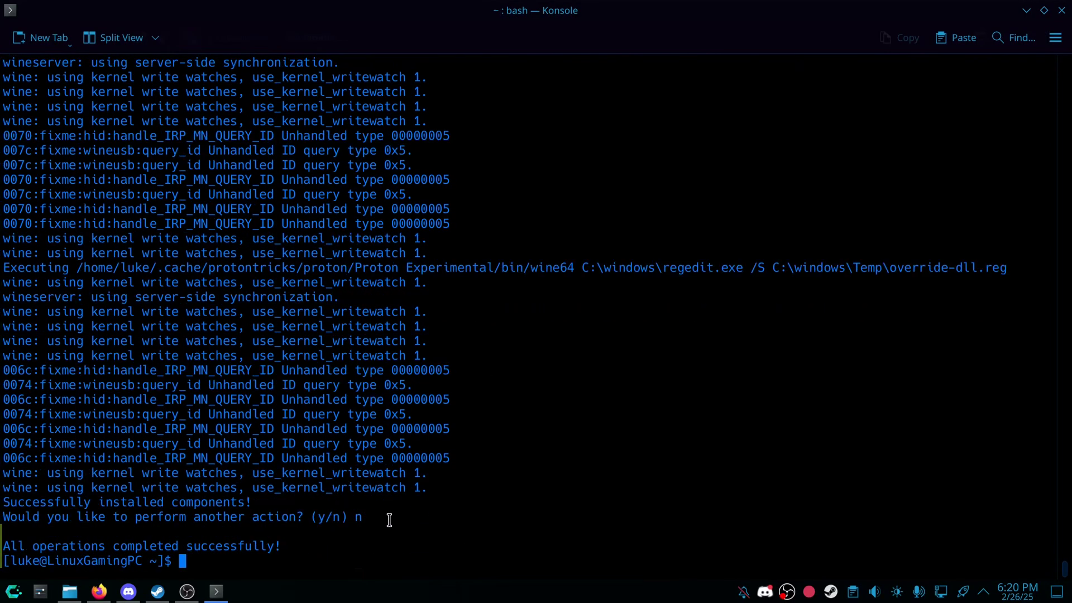
click(1061, 10)
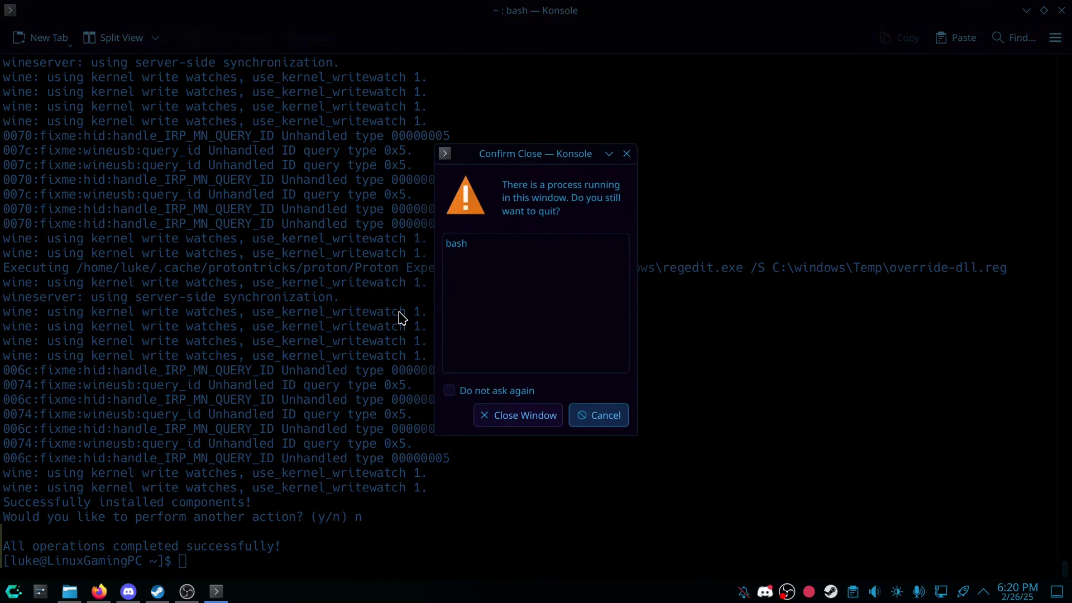
click(530, 413)
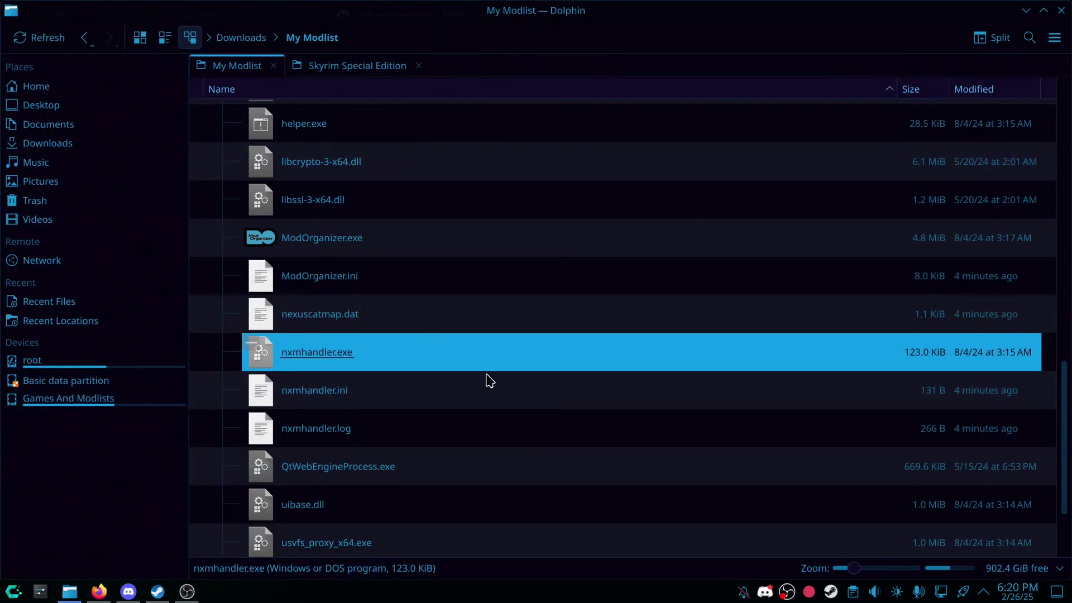
- Switch to Steam, launch Skyrim My Mod List and show Mod Organizer's downloads list
click(157, 592)
click(254, 317)
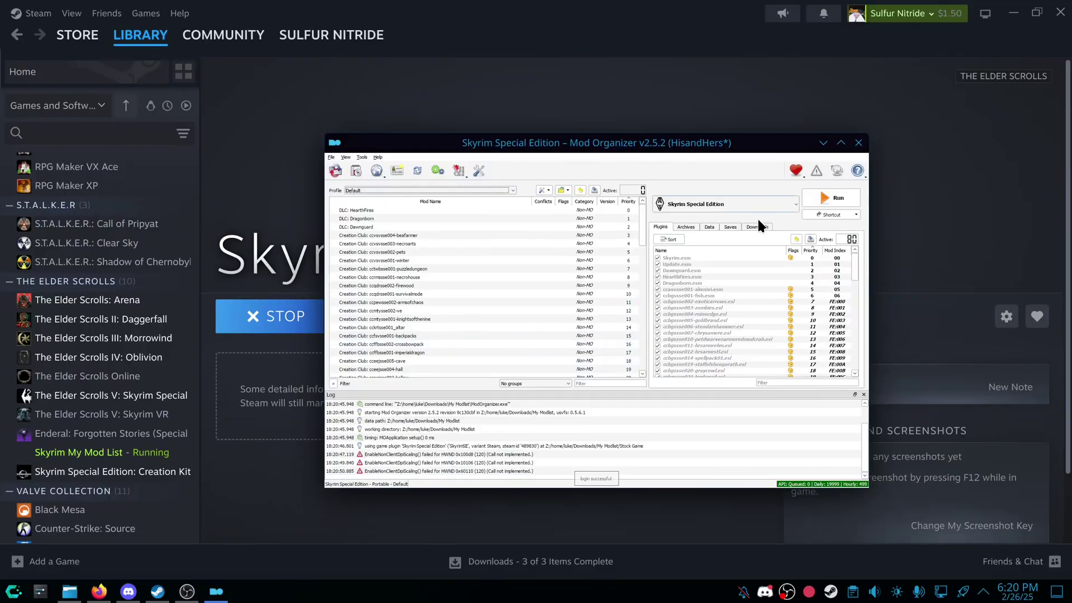
click(759, 226)
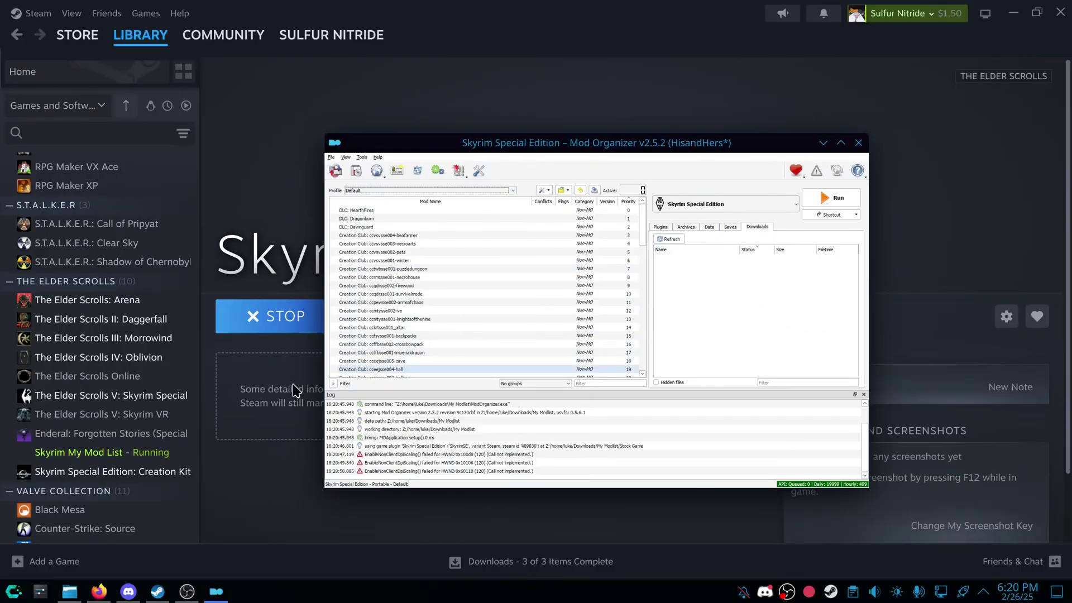
- Switch to Firefox, browse the Nexus Skyrim Special Edition mods and start the Vortex download of The Dibellan Baths Open Cities Skyrim Patch - Update
click(99, 591)
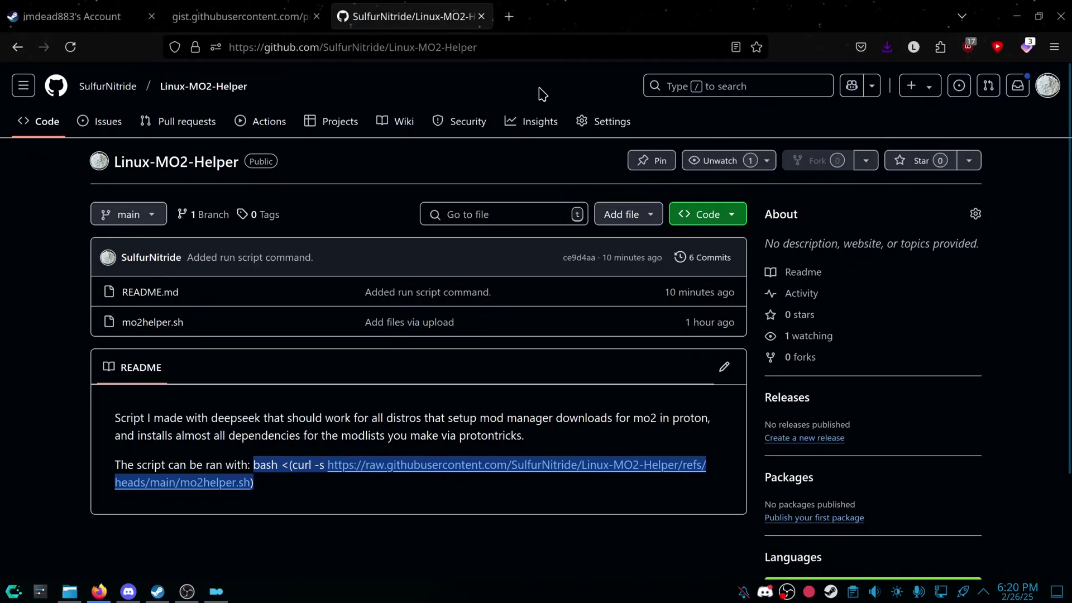
click(481, 16)
scroll(167, 335, down, 10)
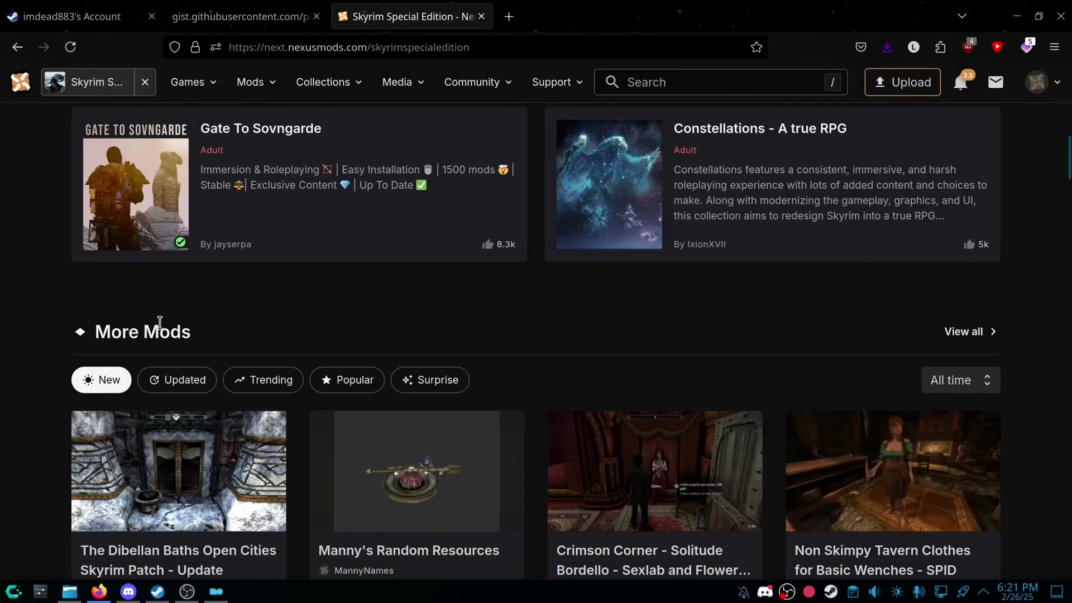
scroll(227, 334, down, 2)
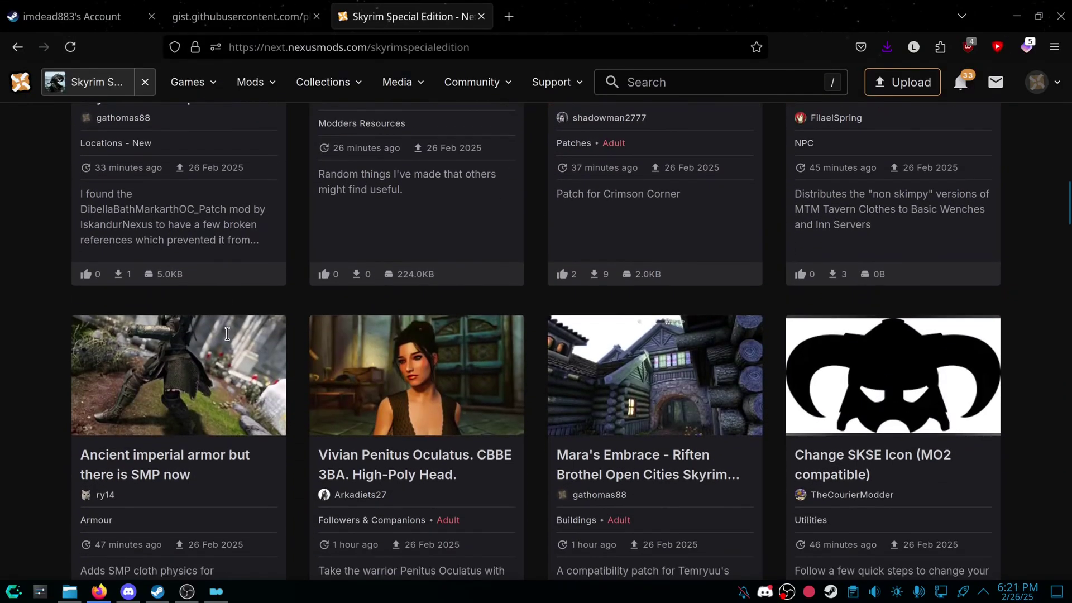
scroll(240, 346, up, 5)
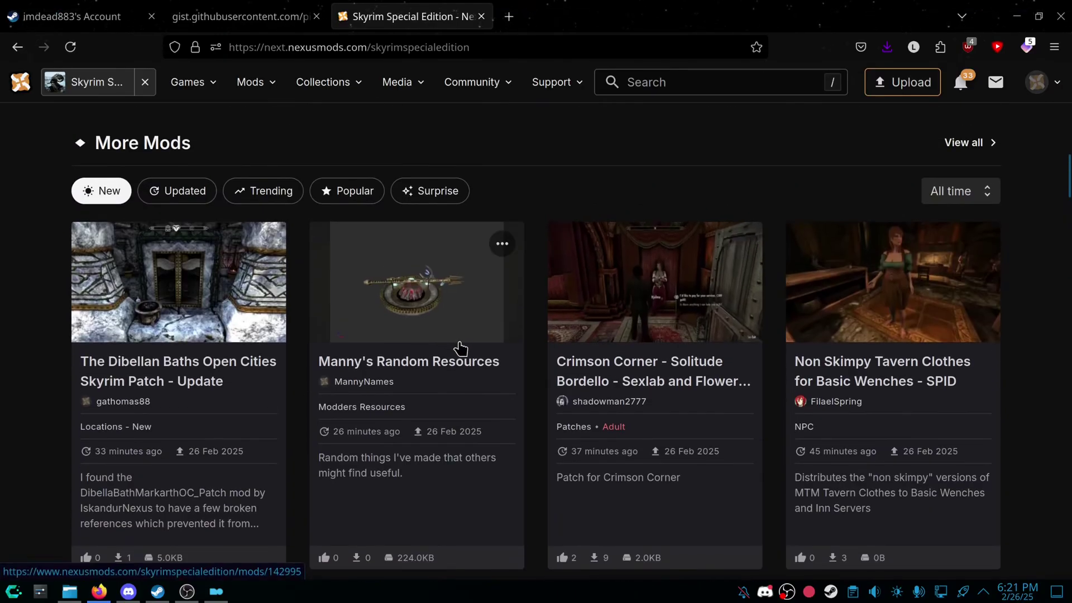
click(158, 366)
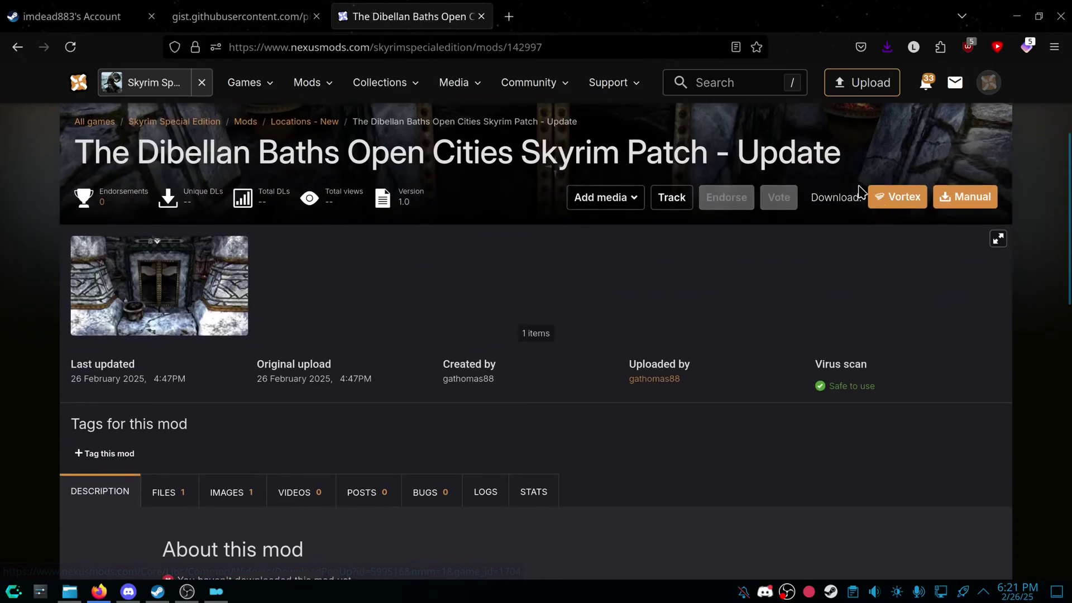
click(881, 198)
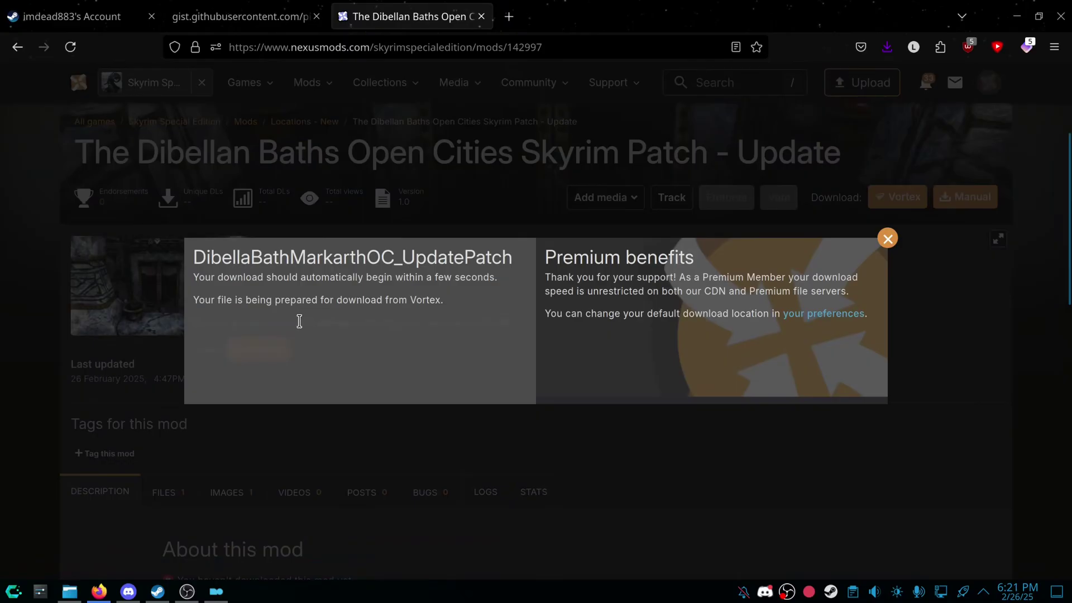
- Switch to Mod Organizer and install the downloaded Dibellan Baths patch under its suggested name
click(216, 592)
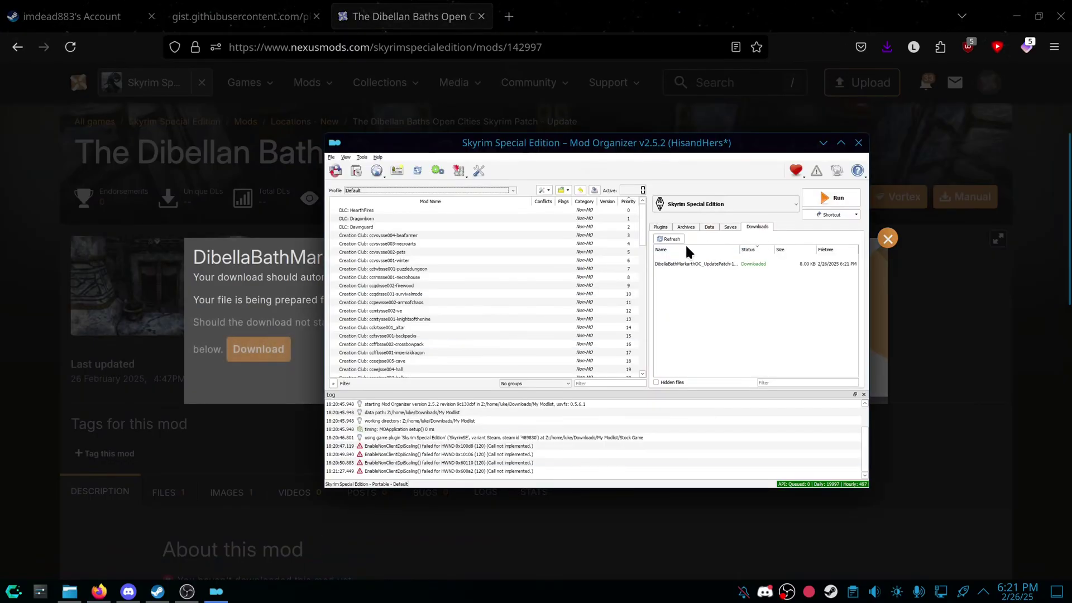
double_click(755, 266)
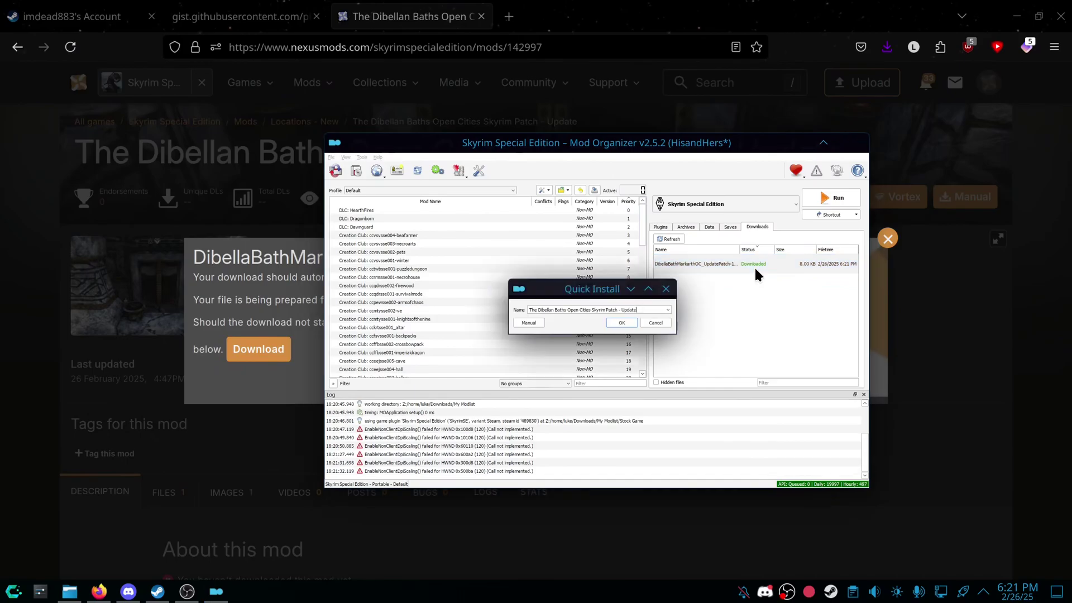
click(621, 323)
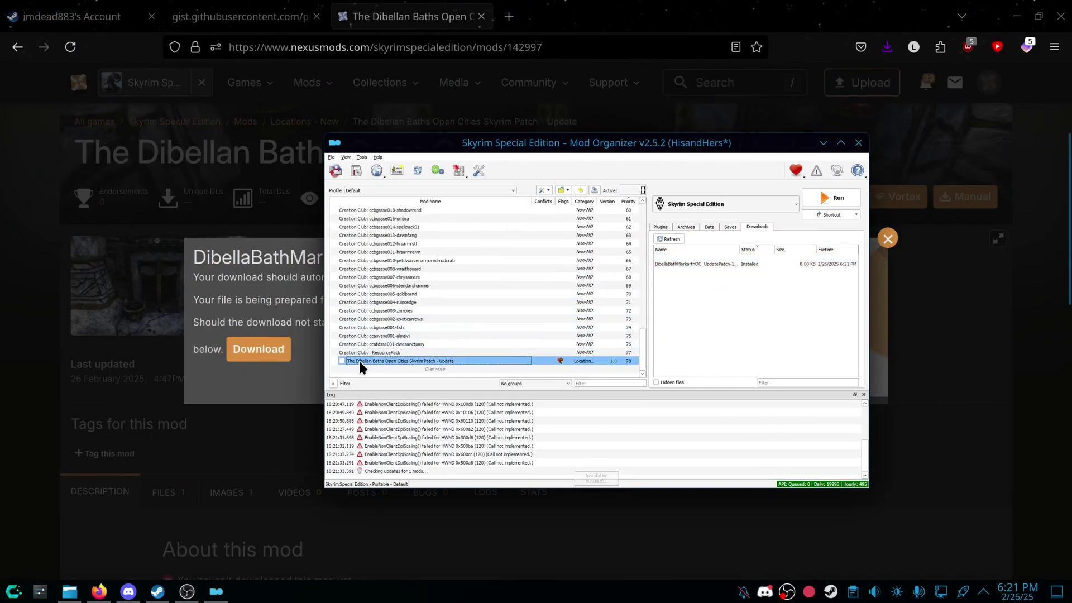
- Remove The Dibellan Baths Open Cities Skyrim Patch - Update from the mod list and confirm the removal
click(390, 361)
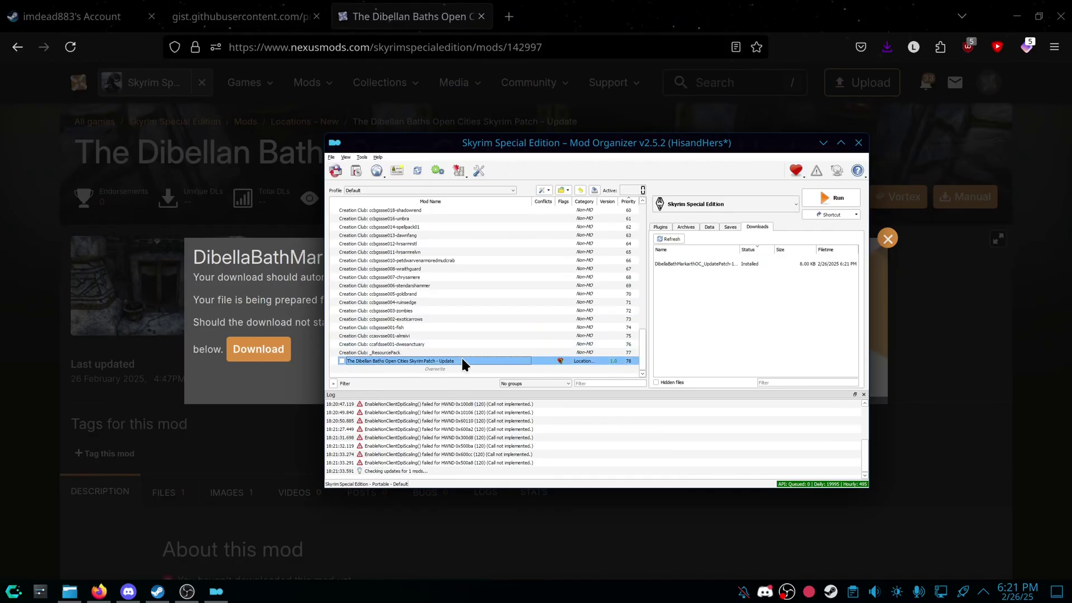
key(Delete)
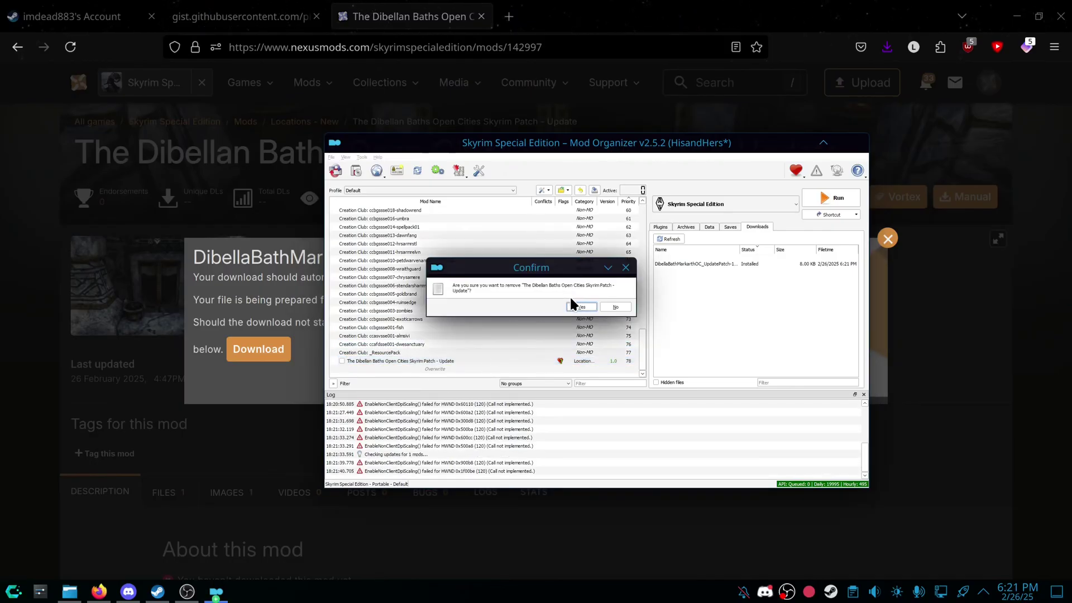
click(573, 306)
- Run Skyrim Special Edition through Mod Organizer and reposition the game window on the desktop
click(742, 200)
click(802, 201)
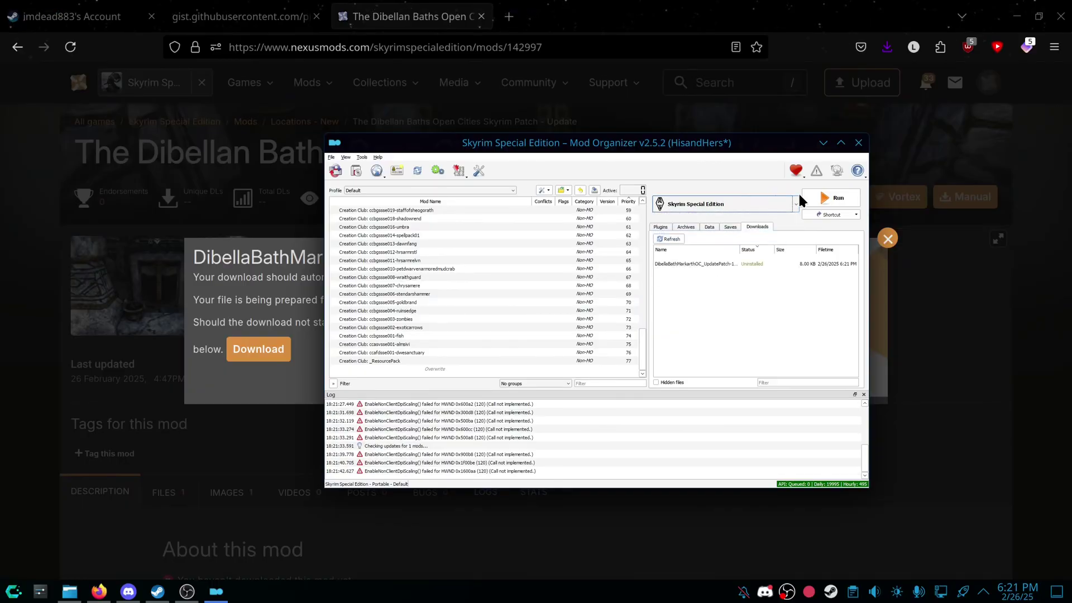
click(804, 199)
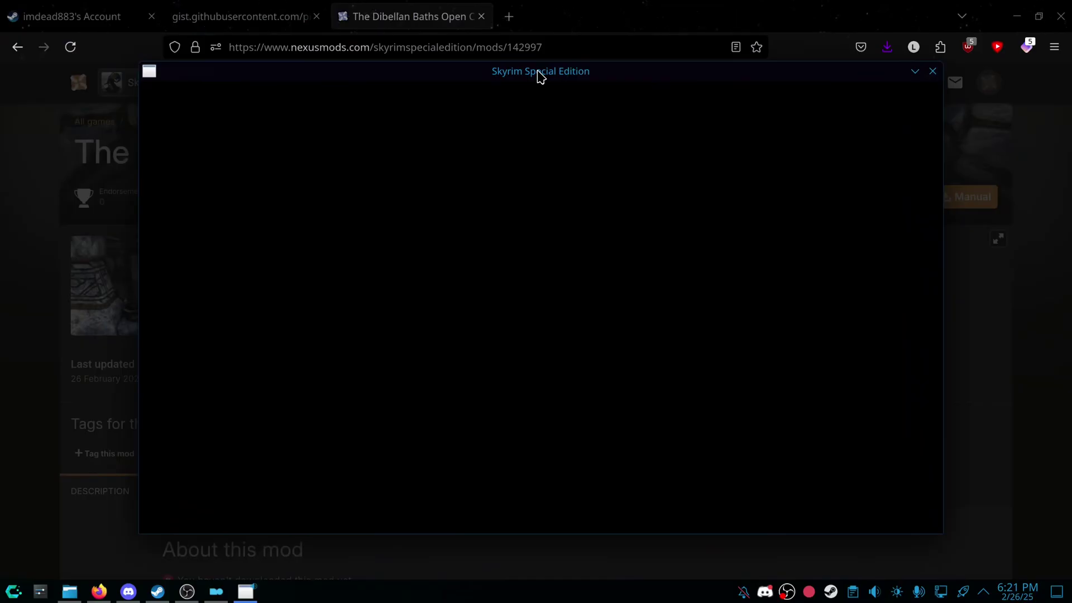
drag(445, 7, 527, 62)
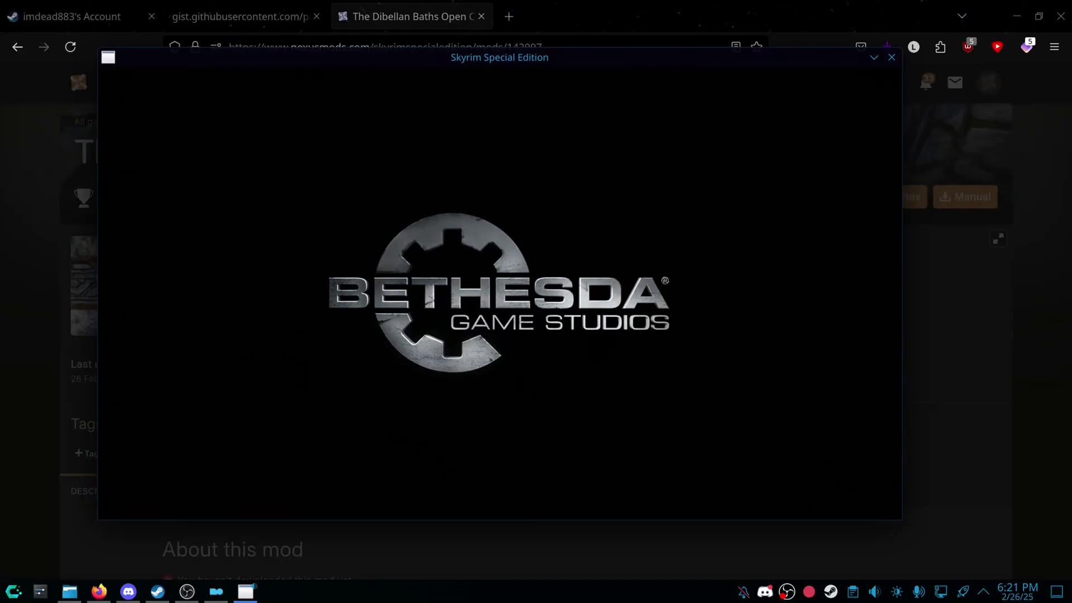
- Proceed to Skyrim's main menu and start downloading the Anniversary Edition content
key(super)
key(Escape)
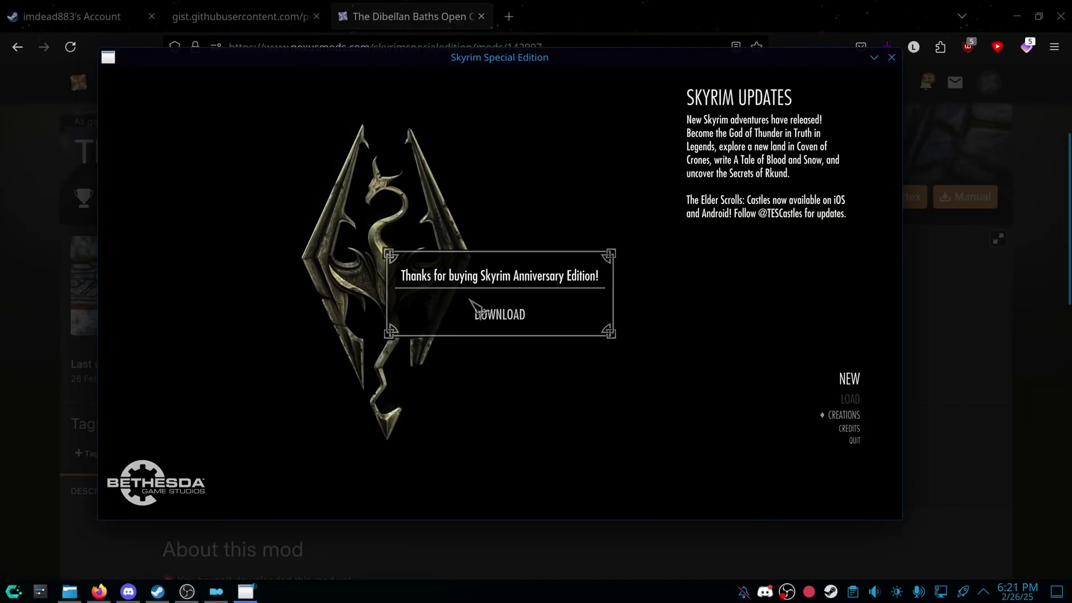
click(513, 312)
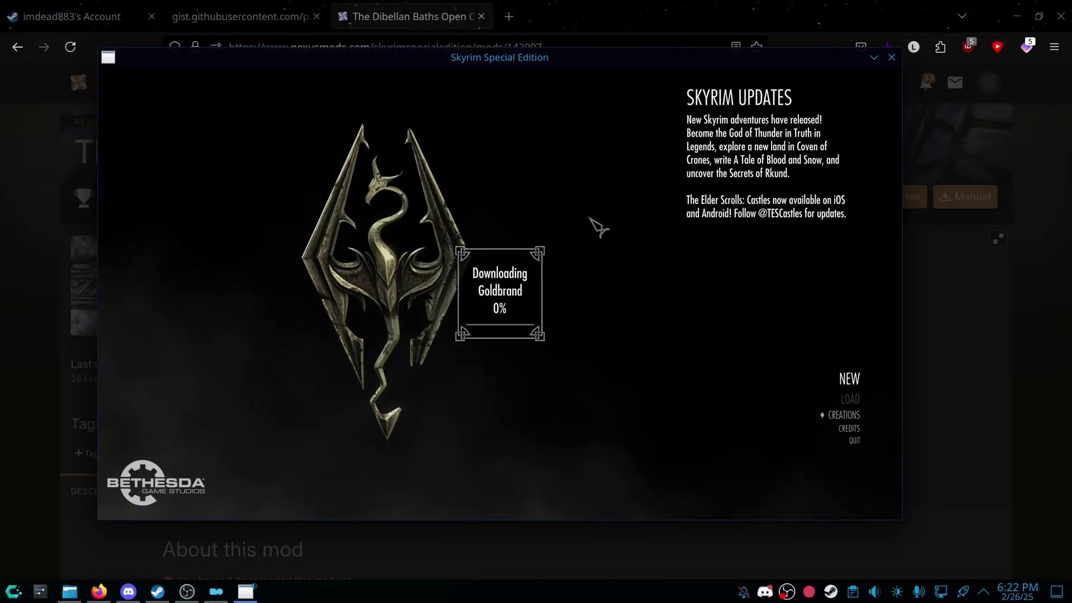
key(super)
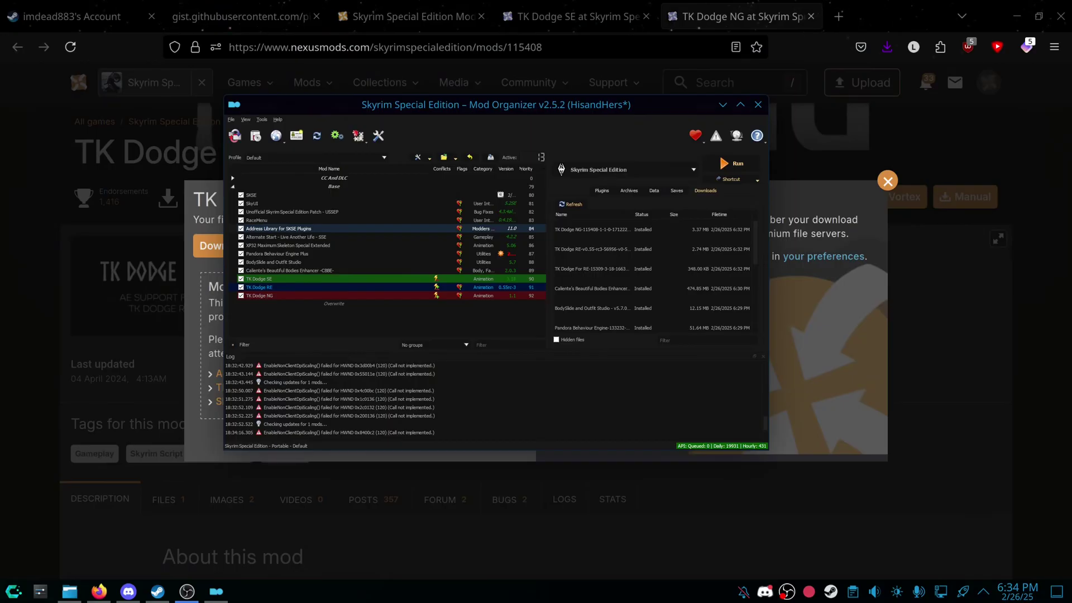
- Review the installed mods, the downloads list and the executables configuration in Mod Organizer
click(378, 230)
scroll(581, 299, down, 5)
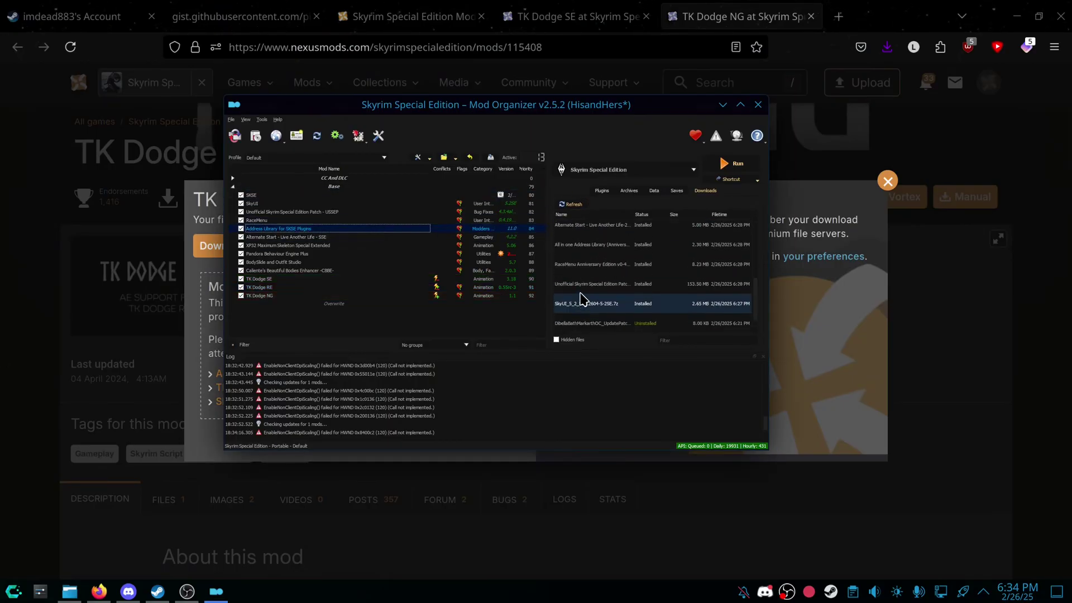
scroll(581, 299, up, 5)
click(610, 170)
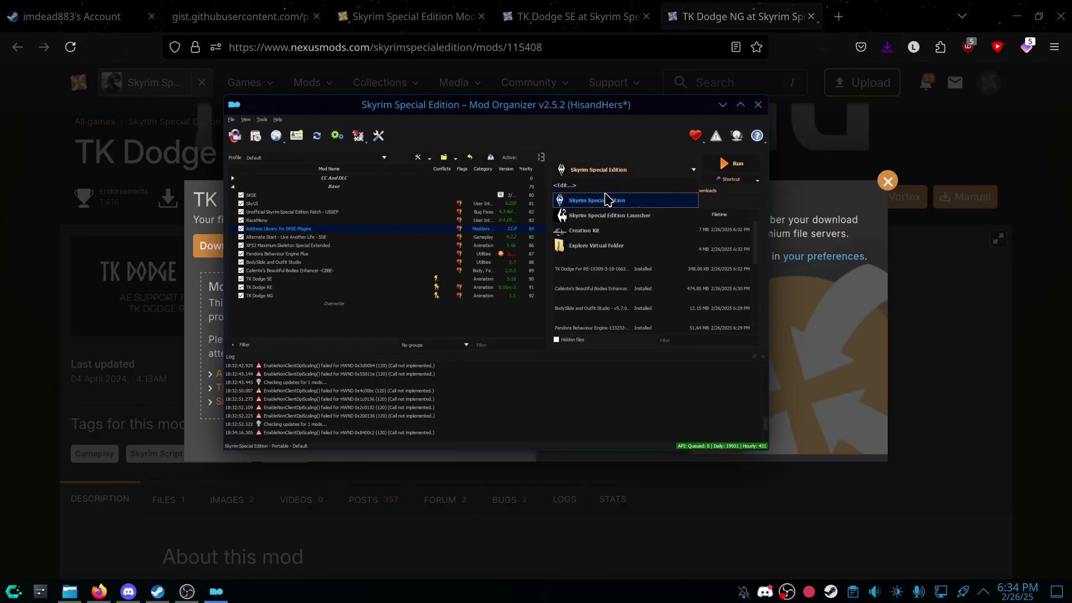
click(564, 185)
click(630, 175)
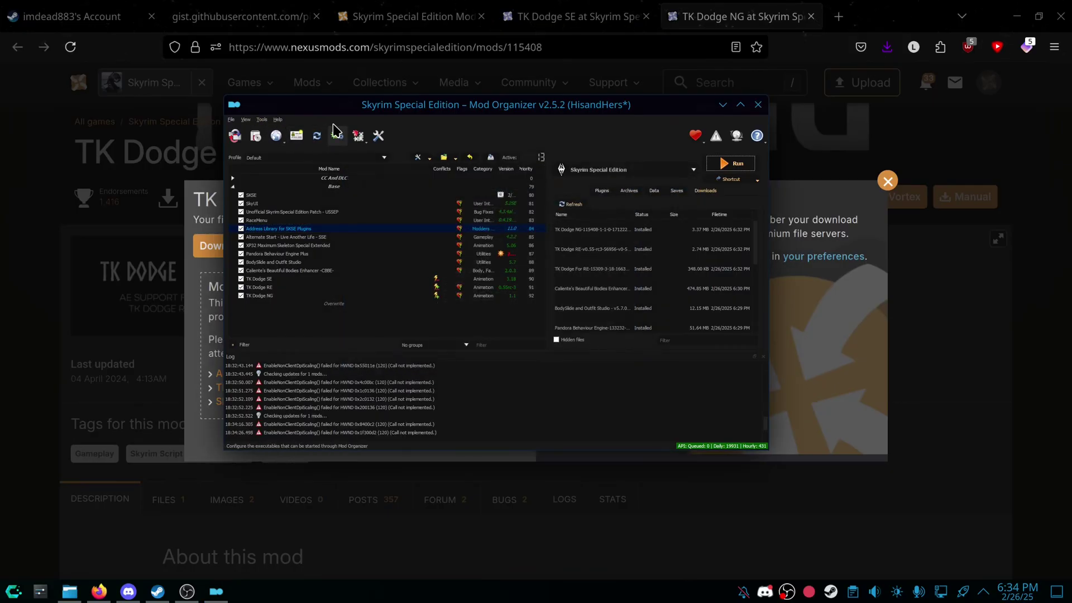
- Open the Root Builder tool, build the root mod files in Copy mode and sync them
click(358, 135)
mouse_move(386, 178)
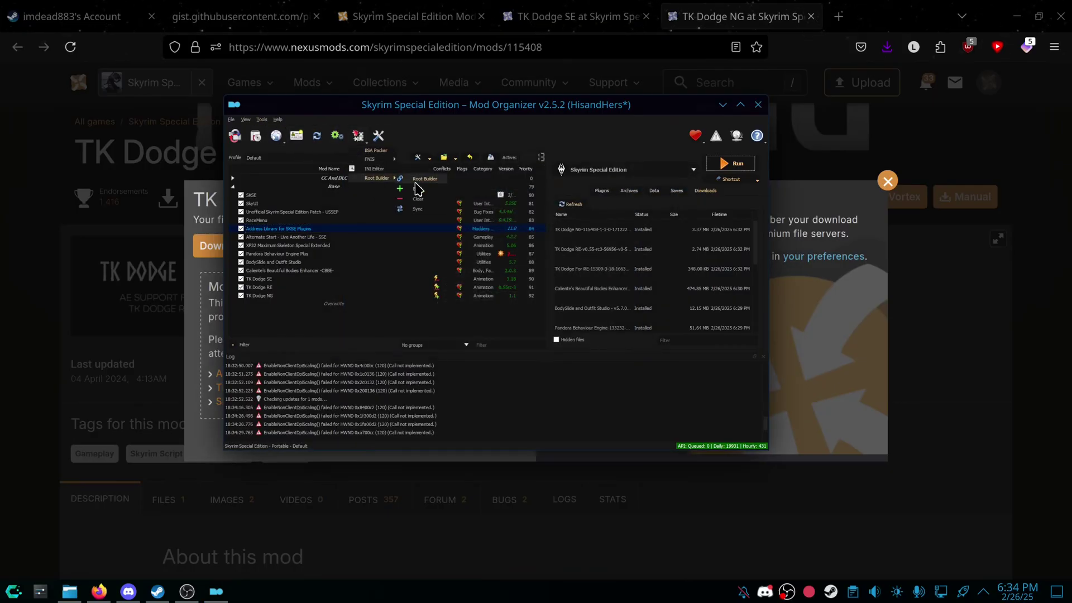
click(418, 179)
click(471, 409)
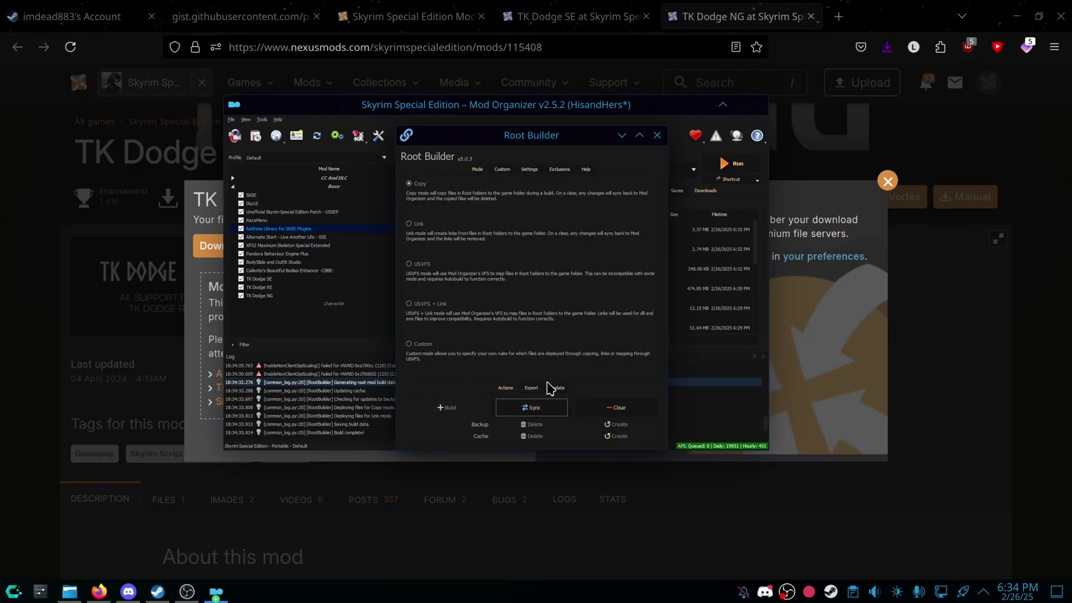
click(529, 408)
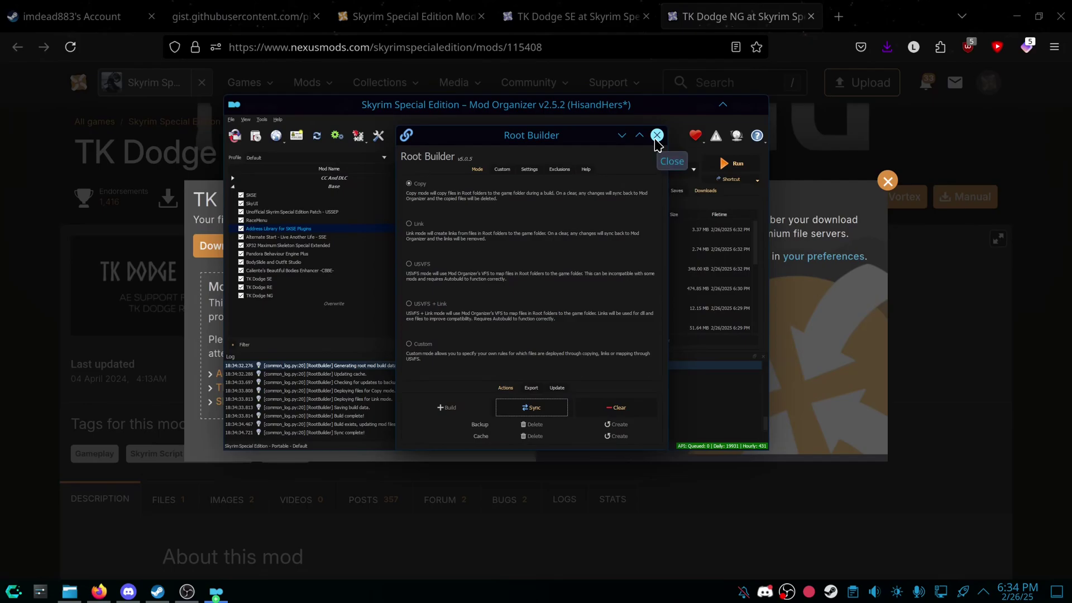
- Close Root Builder and add skse64_loader.exe from the Stock Game folder as an executable titled SKSE
click(657, 136)
click(626, 169)
click(604, 188)
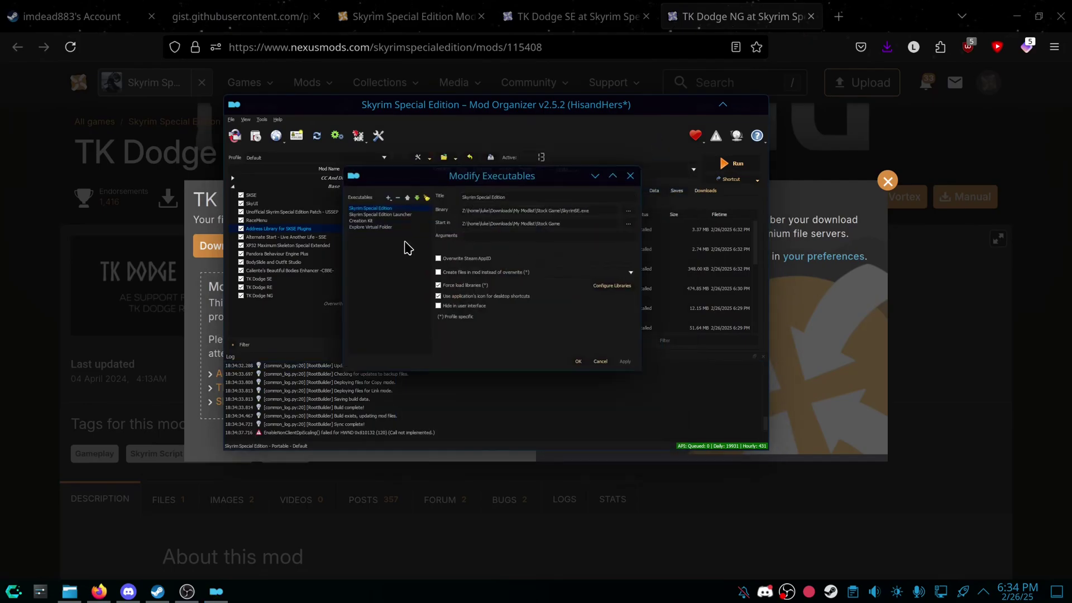
click(389, 198)
click(402, 208)
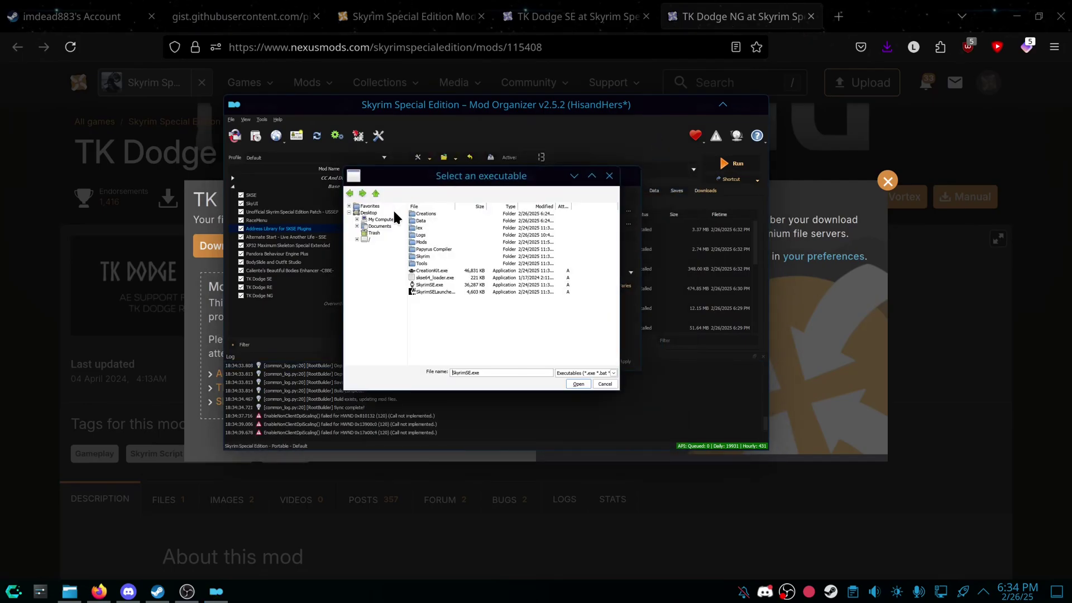
click(433, 279)
click(577, 383)
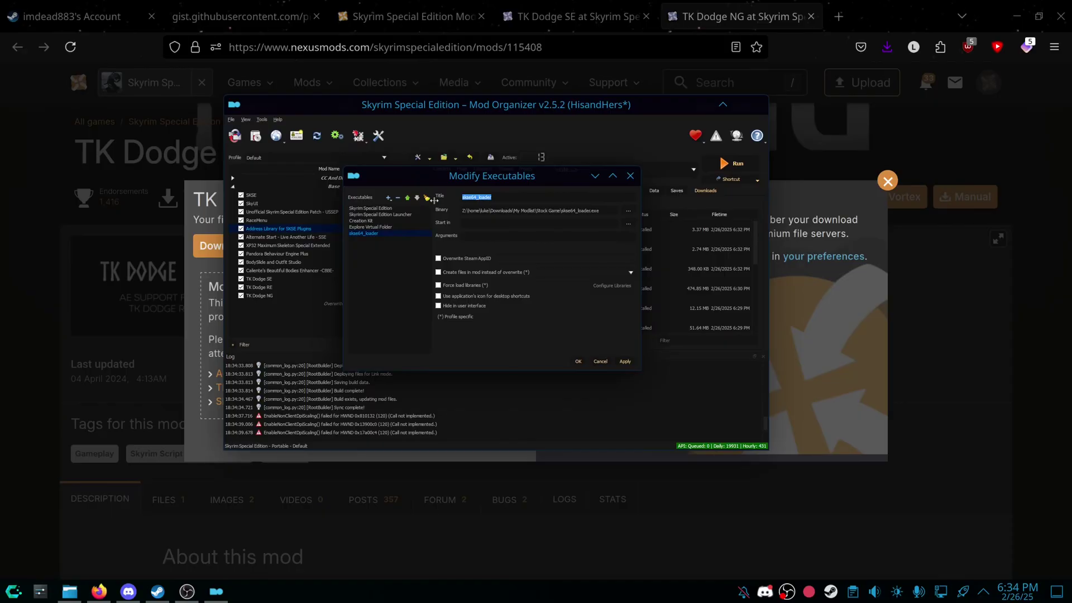
text(SKSE)
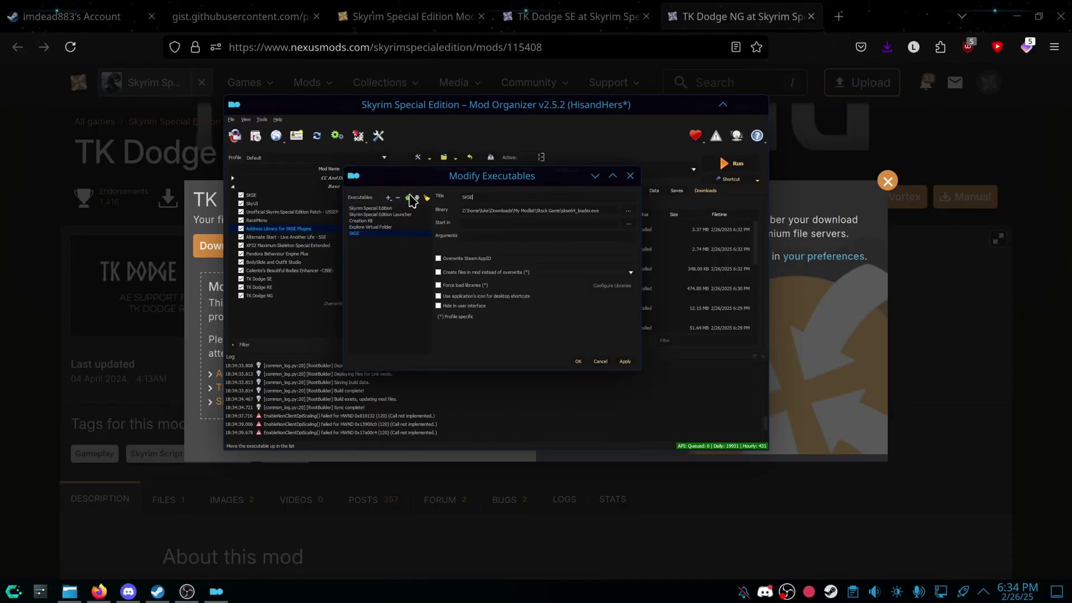
- Move the SKSE entry to the first place in the executables list and apply the change
click(407, 198)
click(408, 197)
click(407, 197)
click(407, 198)
click(408, 198)
click(626, 362)
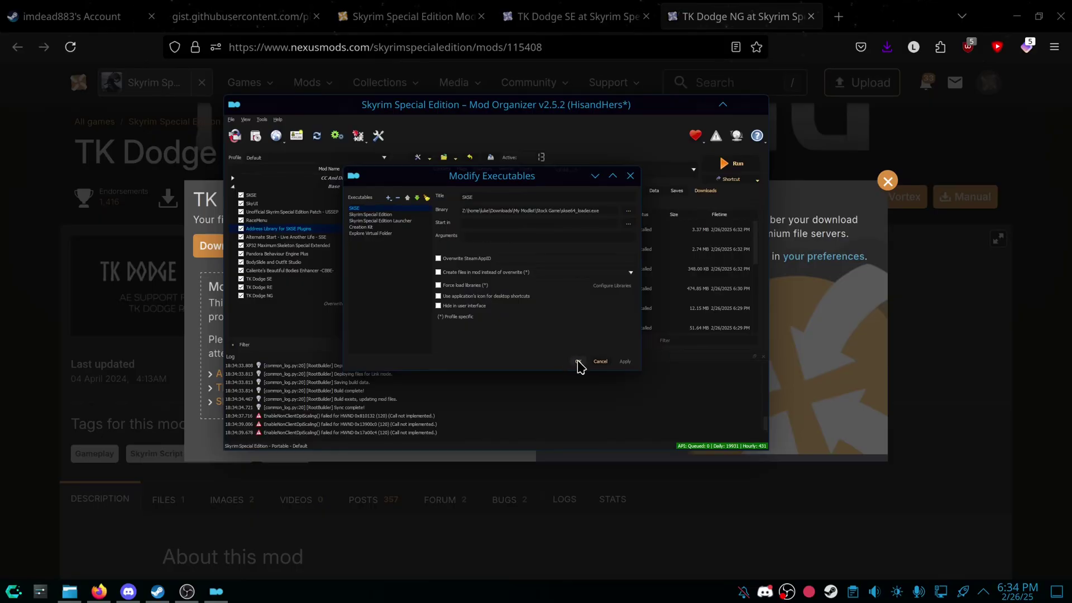
- Add Pandora Behaviour Engine+.exe from the Pandora Behaviour Engine Plus mod folder as an executable
click(389, 197)
click(391, 206)
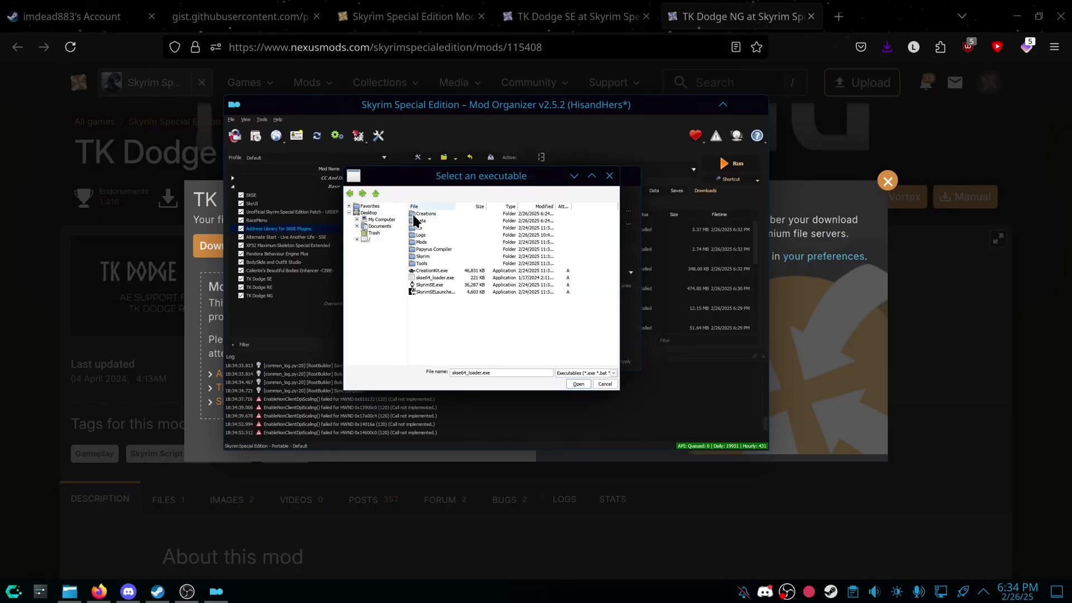
double_click(421, 238)
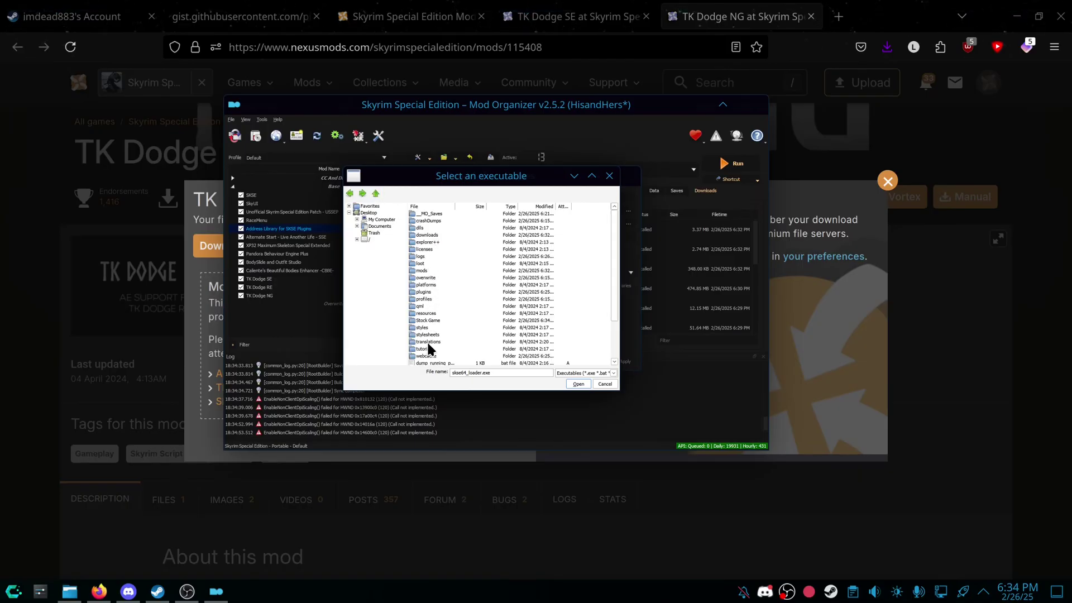
double_click(419, 269)
double_click(430, 257)
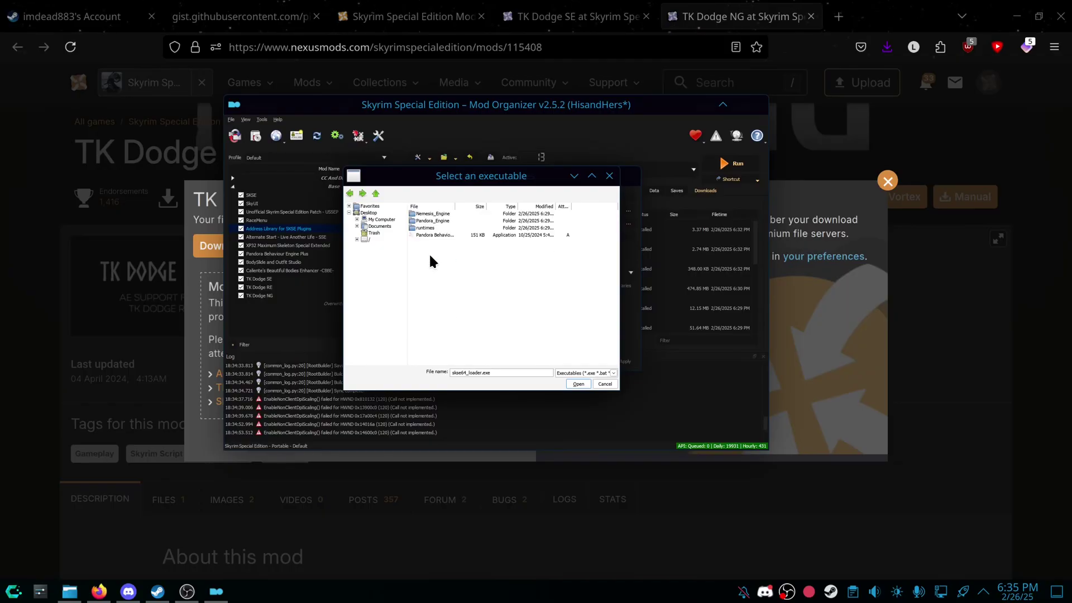
click(431, 234)
click(578, 383)
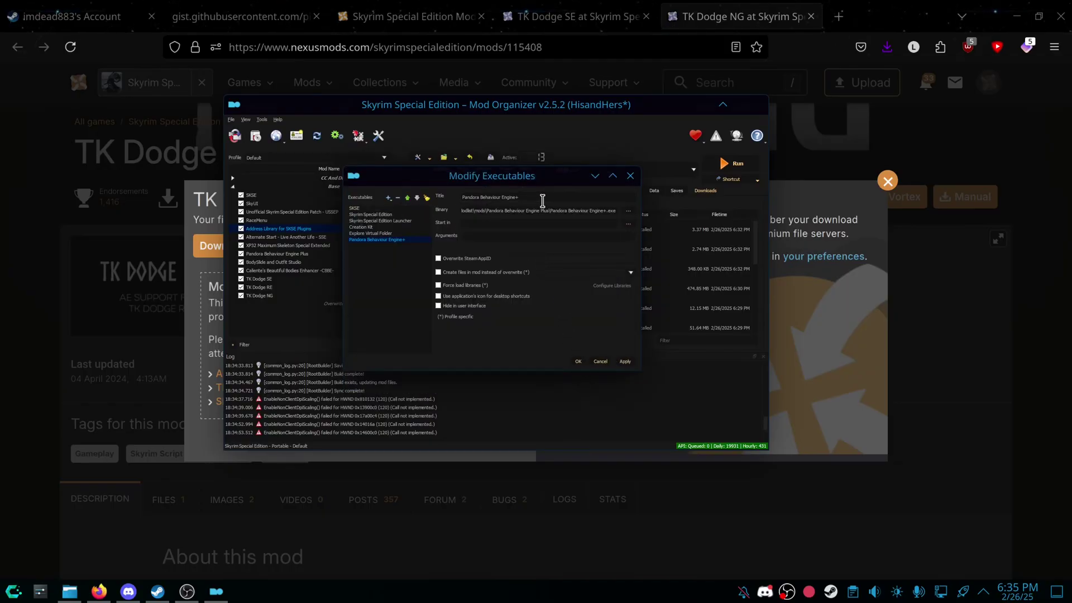
- Move the Pandora Behaviour Engine+ entry directly below SKSE and apply the change
click(410, 198)
click(409, 199)
click(409, 198)
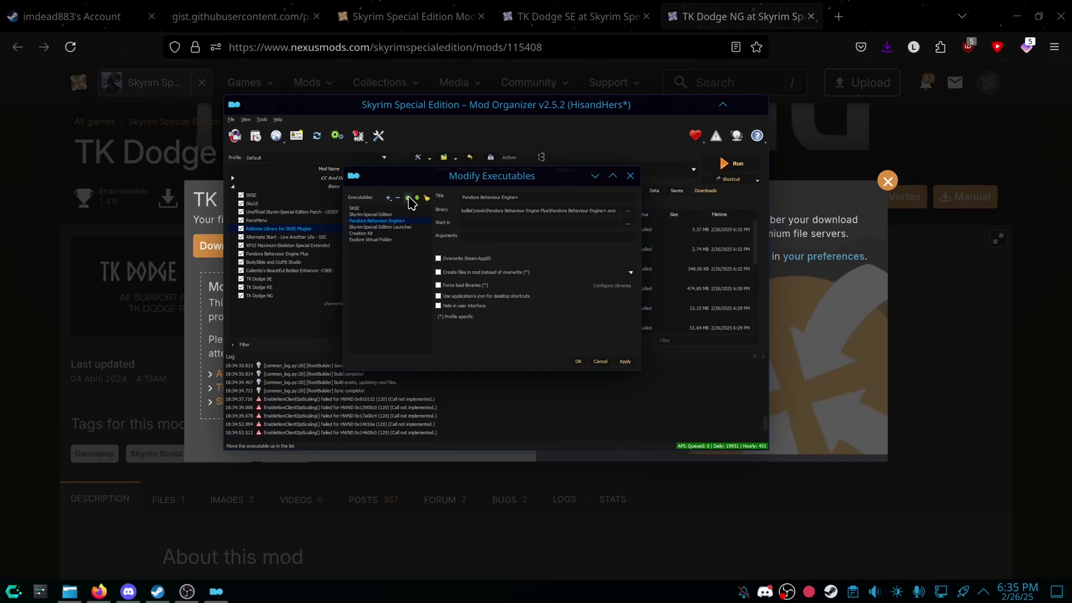
click(409, 199)
click(633, 362)
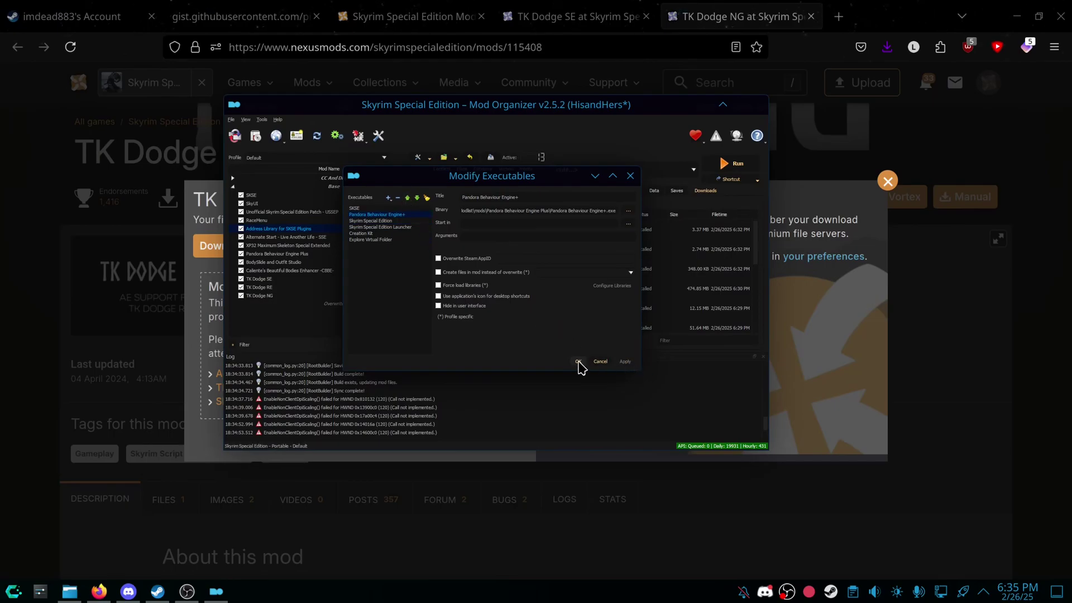
- Add BodySlide x64.exe from the BodySlide and Outfit Studio mod's CalienteTools folder as an executable
click(388, 198)
click(390, 208)
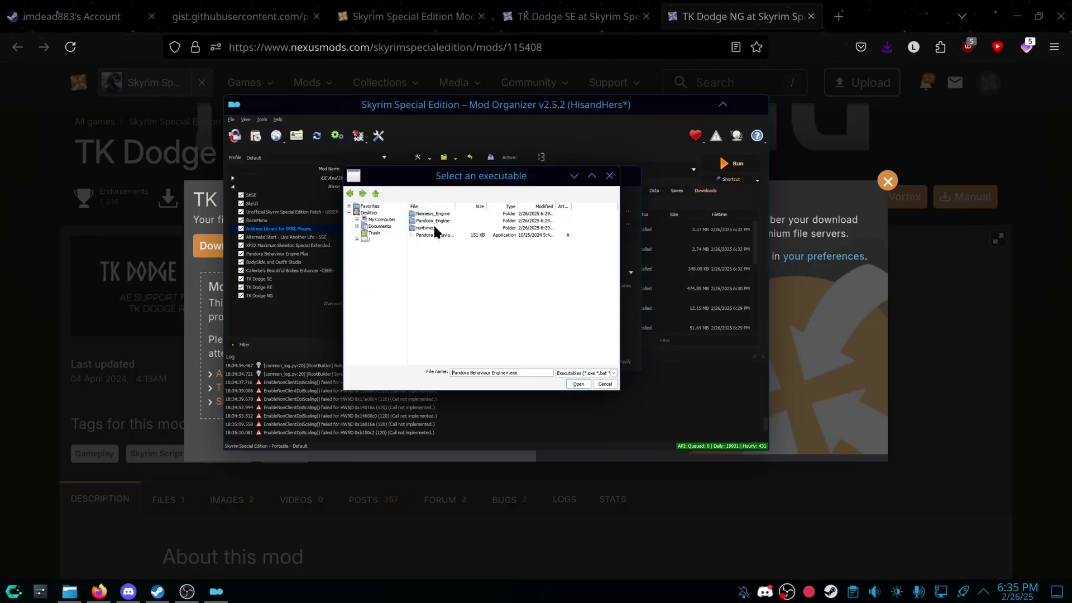
click(376, 194)
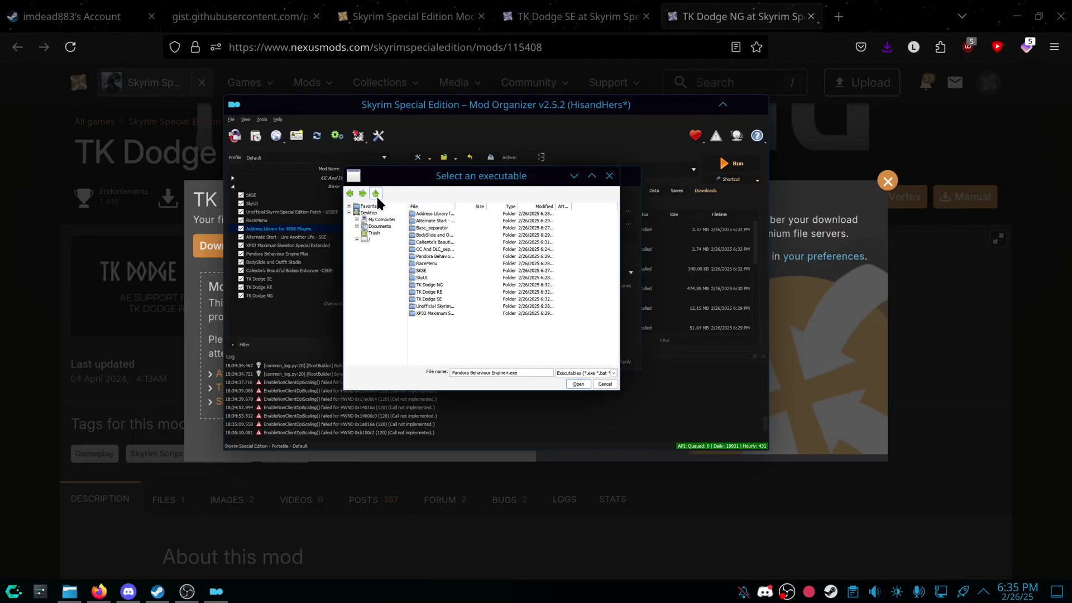
double_click(430, 234)
double_click(428, 213)
double_click(429, 212)
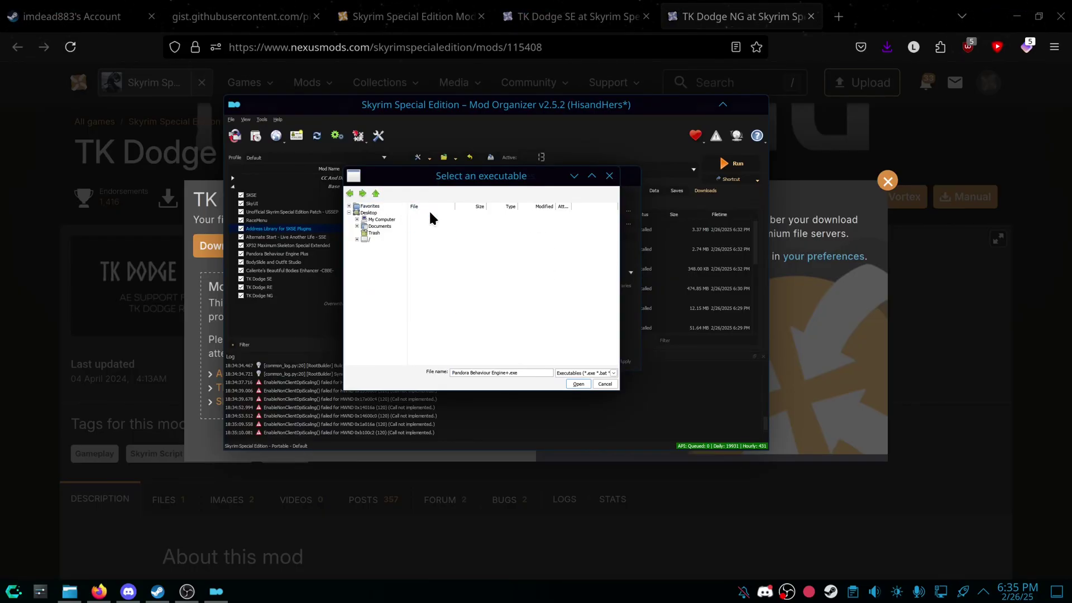
click(445, 279)
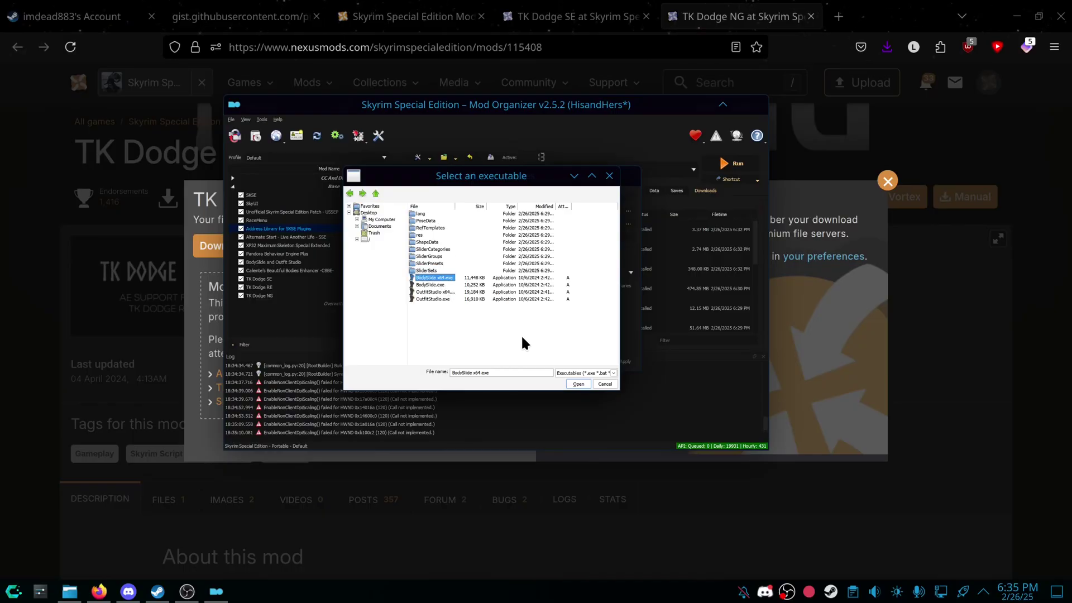
click(577, 384)
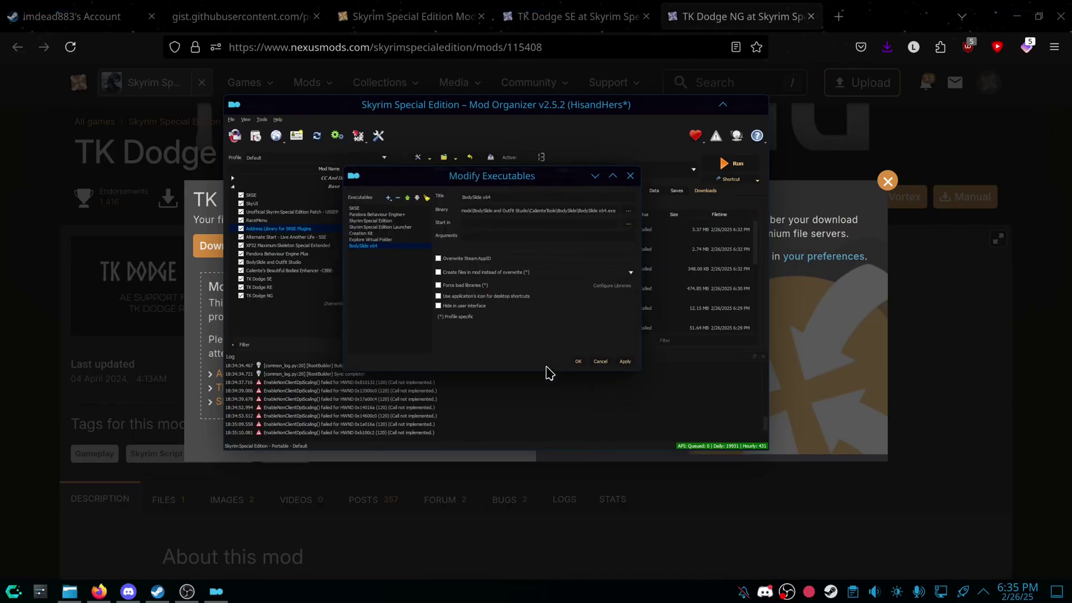
- Move the BodySlide x64 entry directly below Pandora Behaviour Engine+ and save the executables list
click(407, 199)
click(407, 198)
click(407, 199)
click(407, 199)
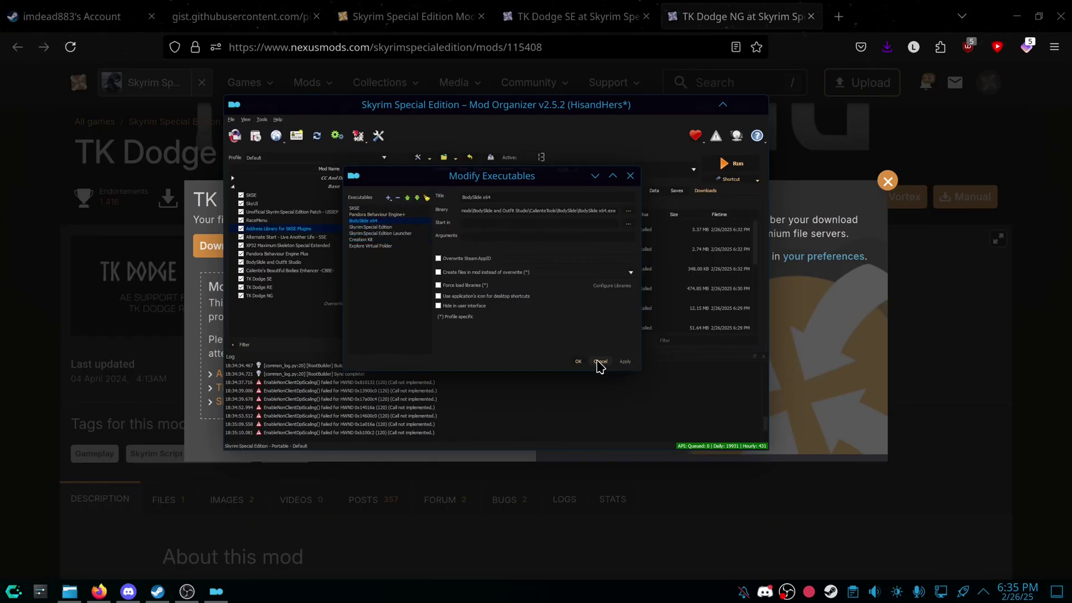
click(579, 361)
- Run Pandora Behaviour Engine+ through Mod Organizer
click(612, 173)
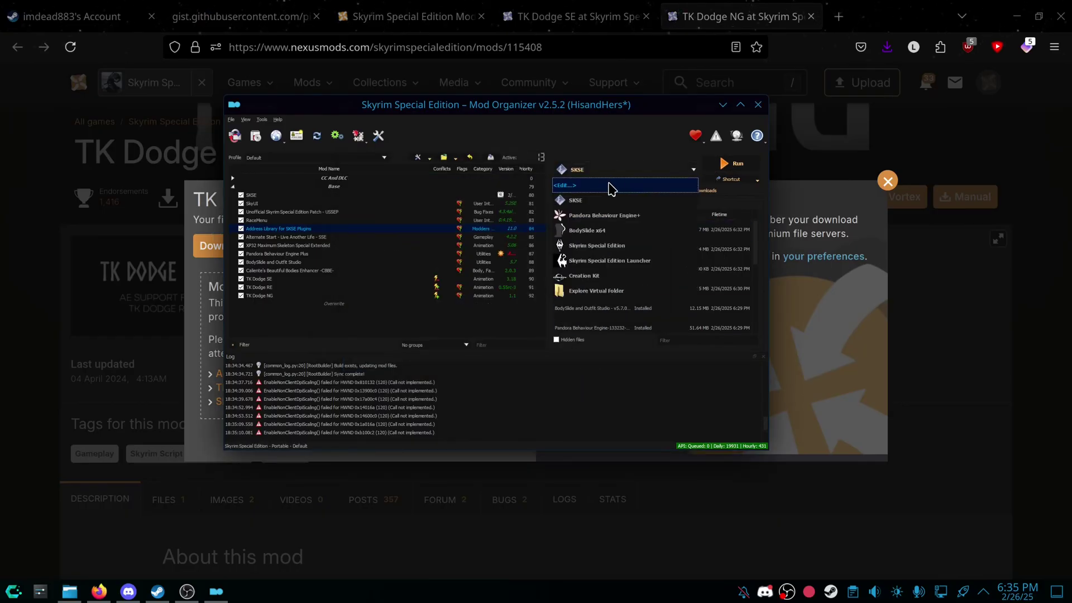
click(618, 217)
click(732, 163)
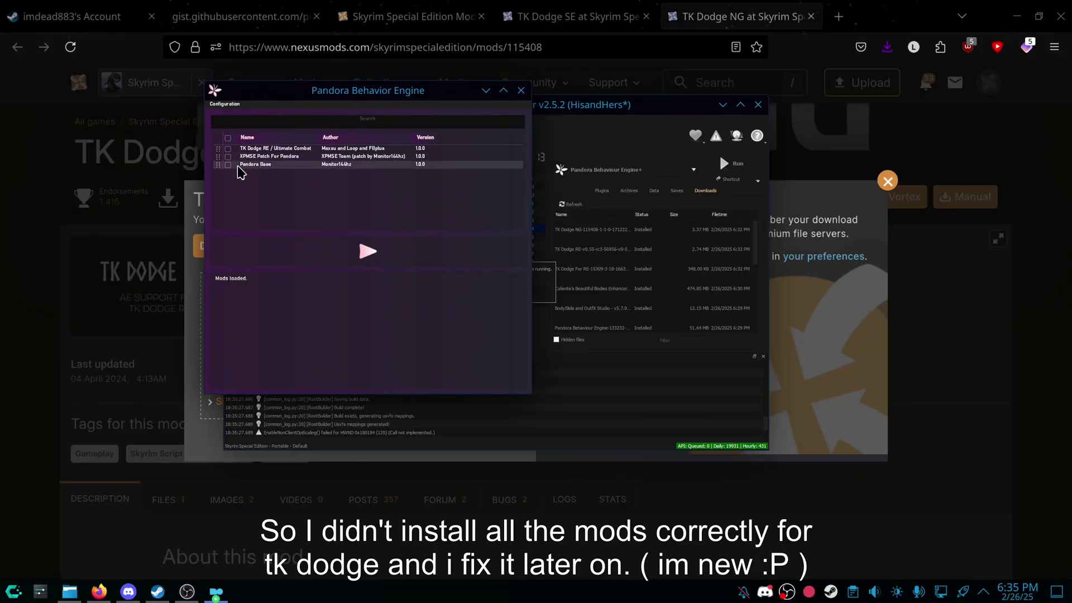
- Run the Pandora engine with TK Dodge RE / Ultimate Combat, XPMSE Patch For Pandora and Pandora Base enabled, and close it
click(229, 157)
click(228, 157)
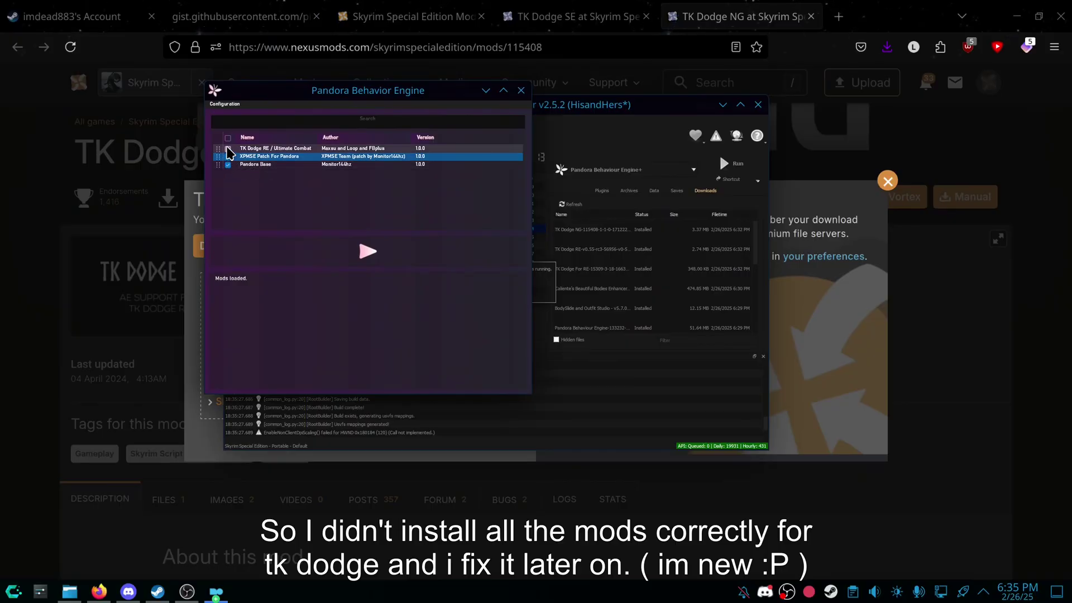
click(392, 246)
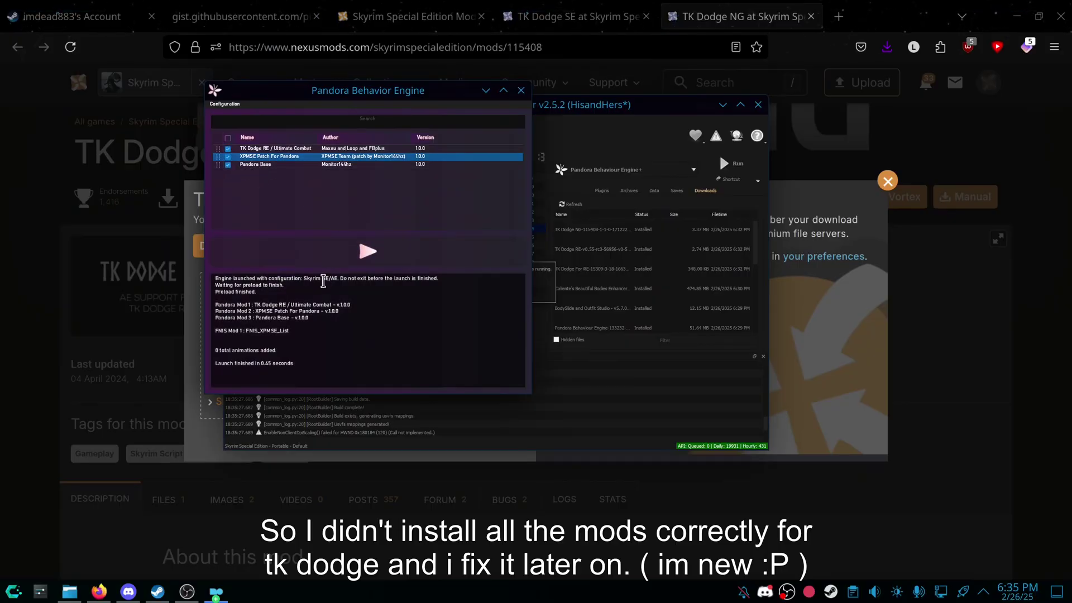
click(251, 354)
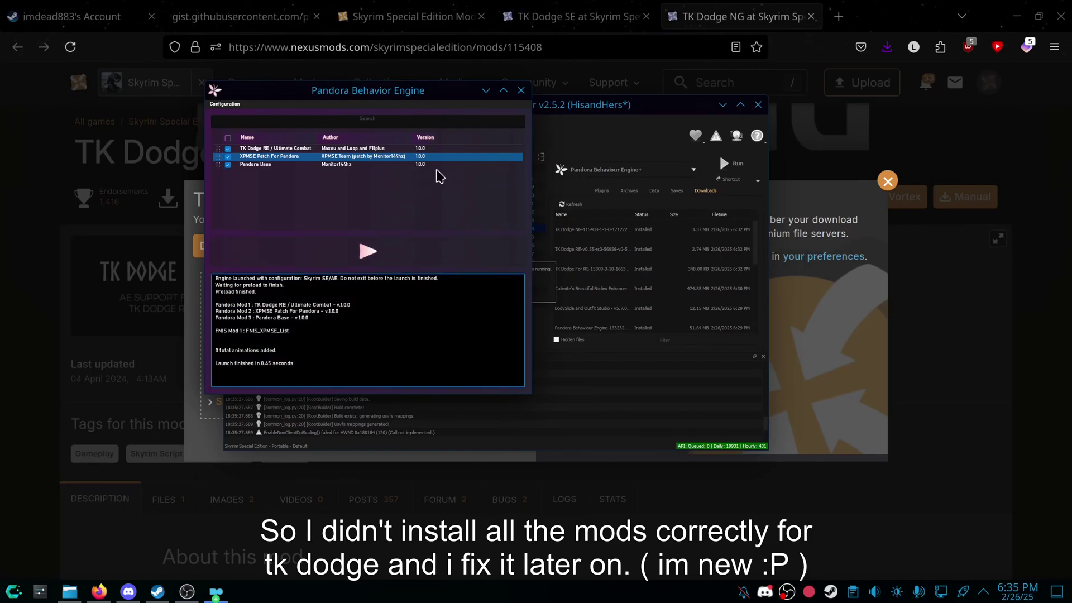
click(411, 156)
click(354, 147)
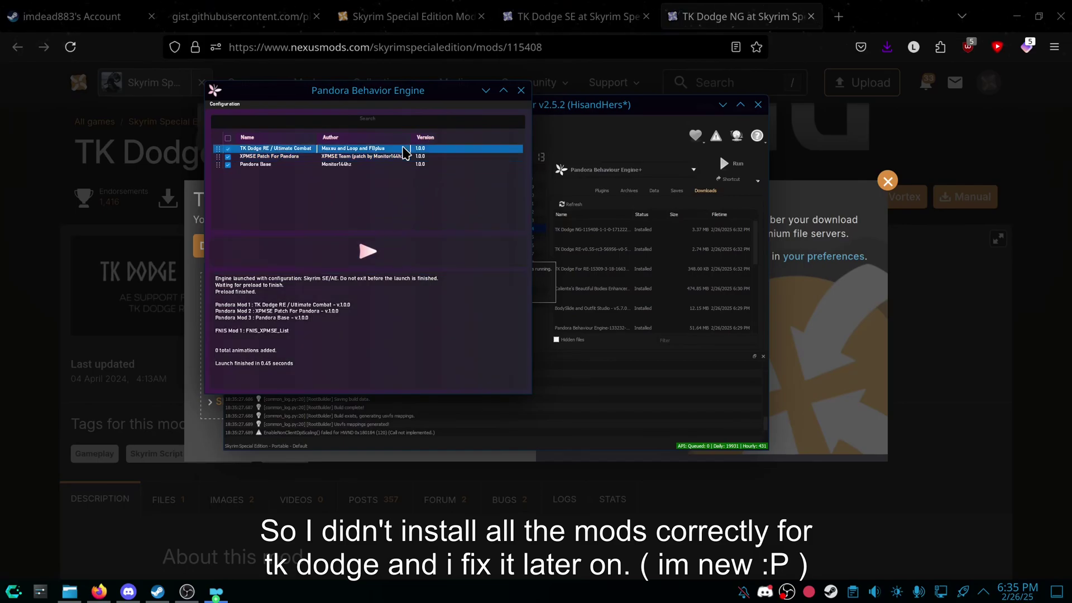
click(521, 91)
- Run BodySlide x64 through Mod Organizer
click(626, 169)
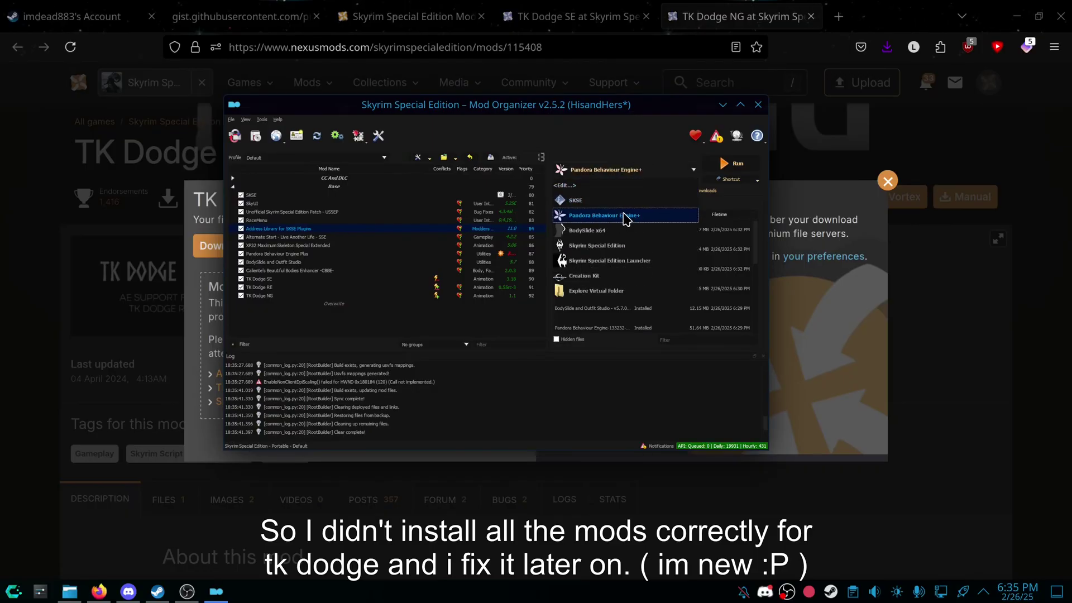
click(622, 230)
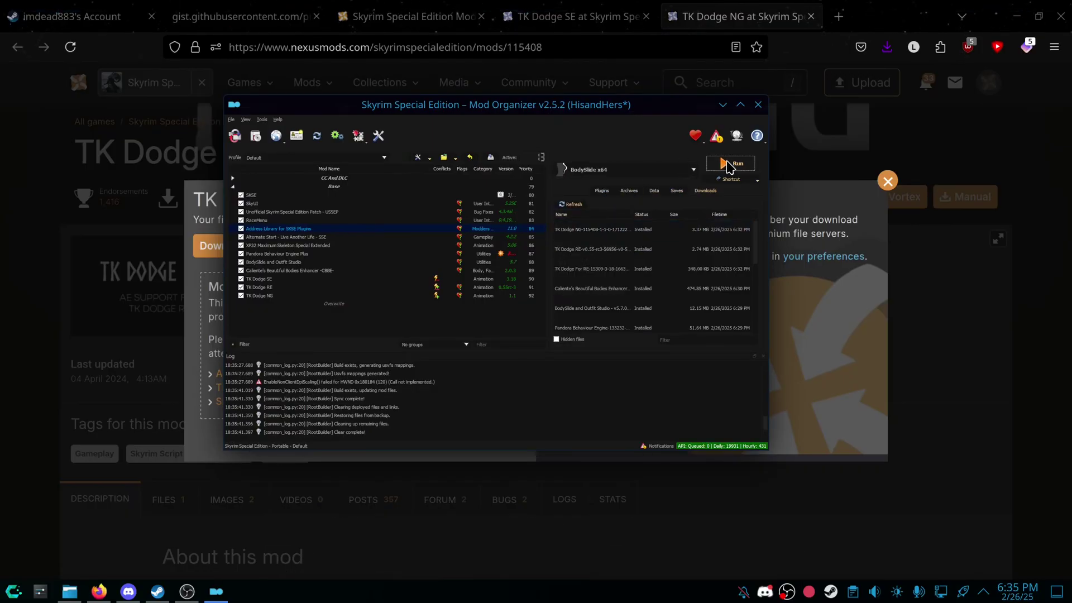
click(728, 164)
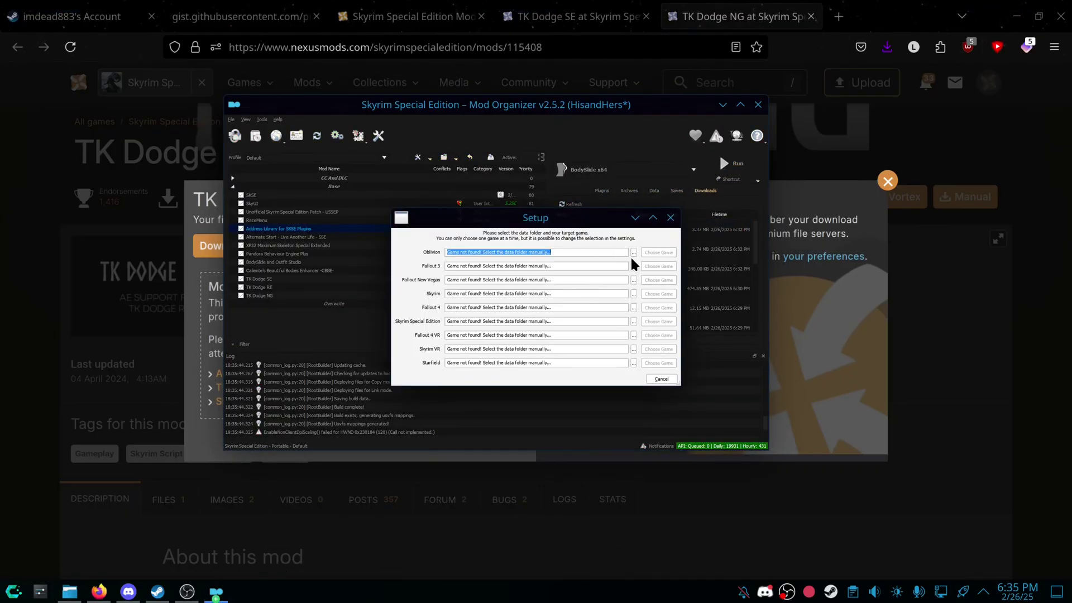
- Set BodySlide's Skyrim Special Edition data folder to My Modlist's Stock Game folder and choose that game as the target
click(634, 321)
double_click(467, 261)
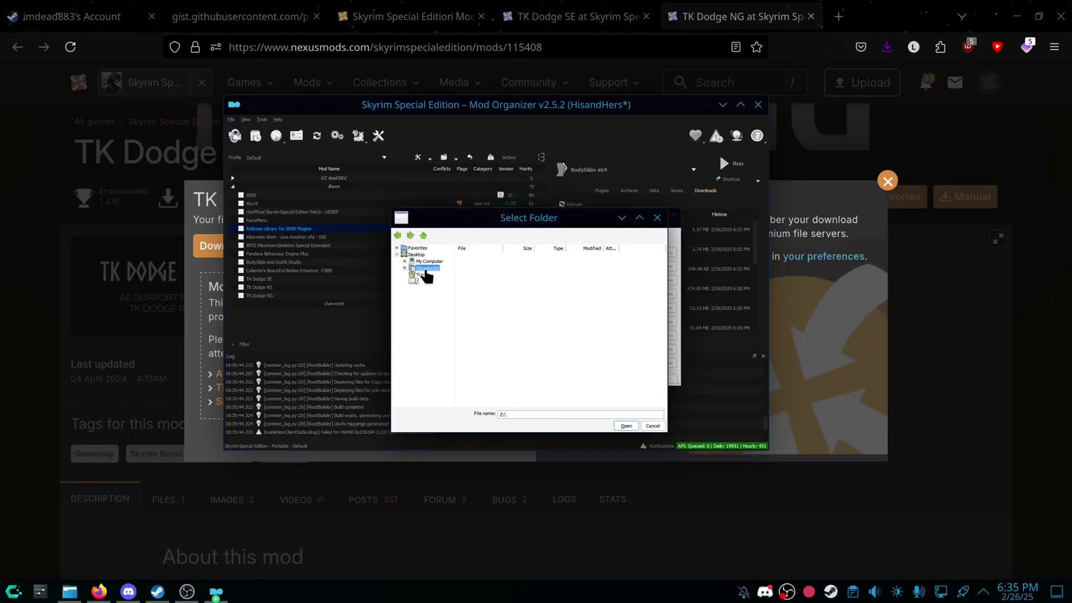
double_click(428, 268)
click(435, 276)
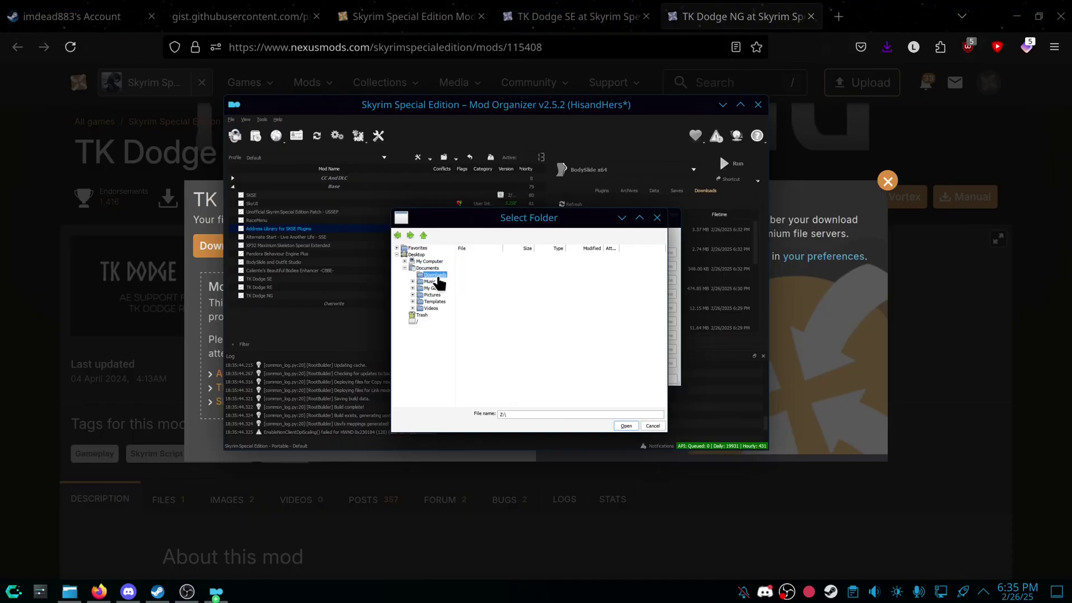
click(413, 322)
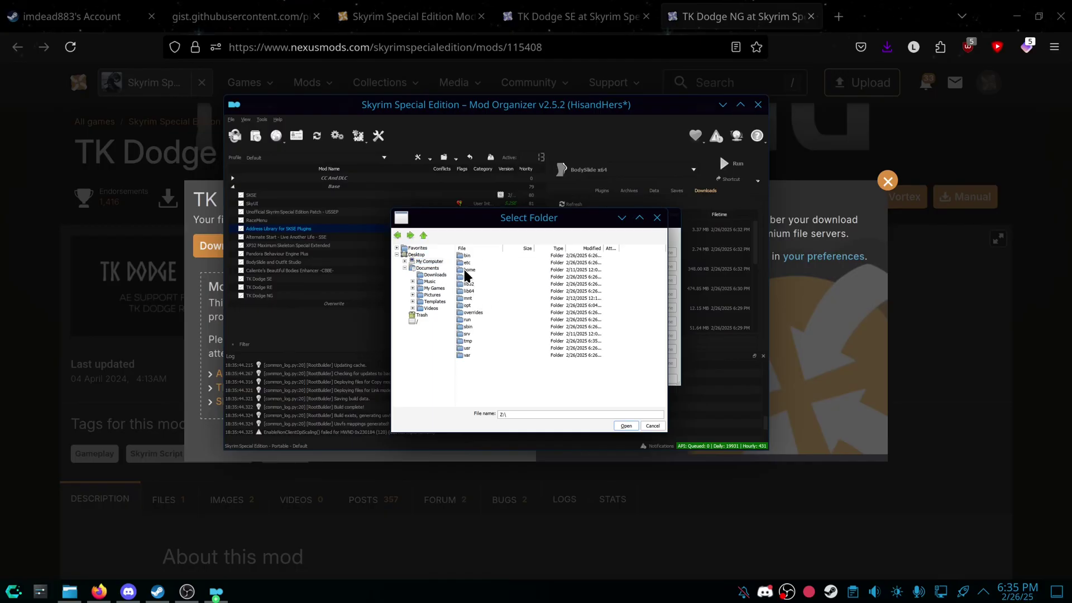
double_click(468, 269)
double_click(469, 256)
click(474, 270)
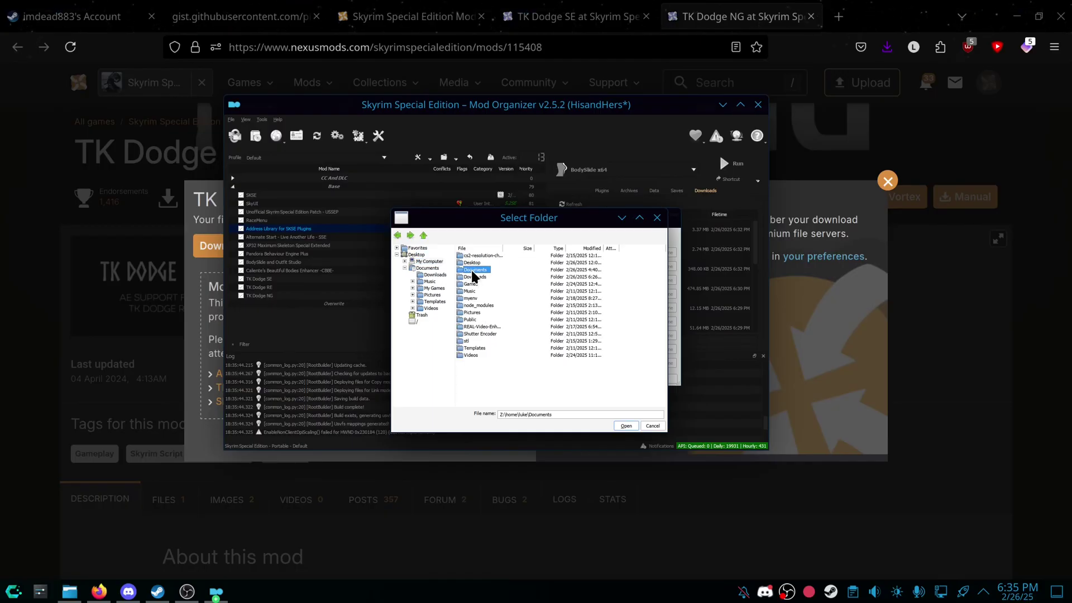
double_click(474, 277)
double_click(475, 257)
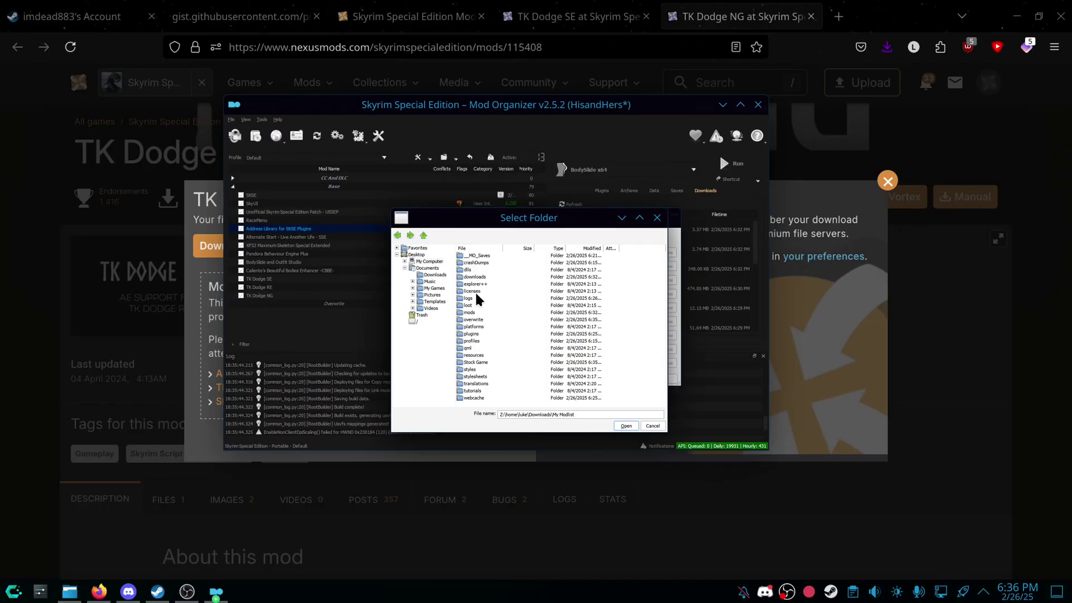
click(474, 363)
click(626, 425)
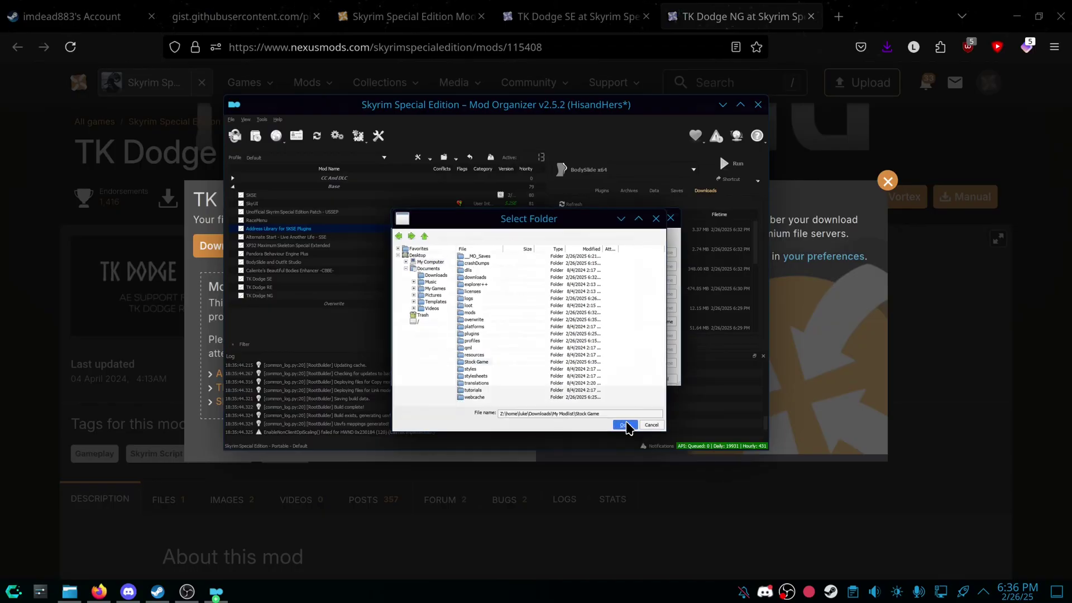
click(660, 321)
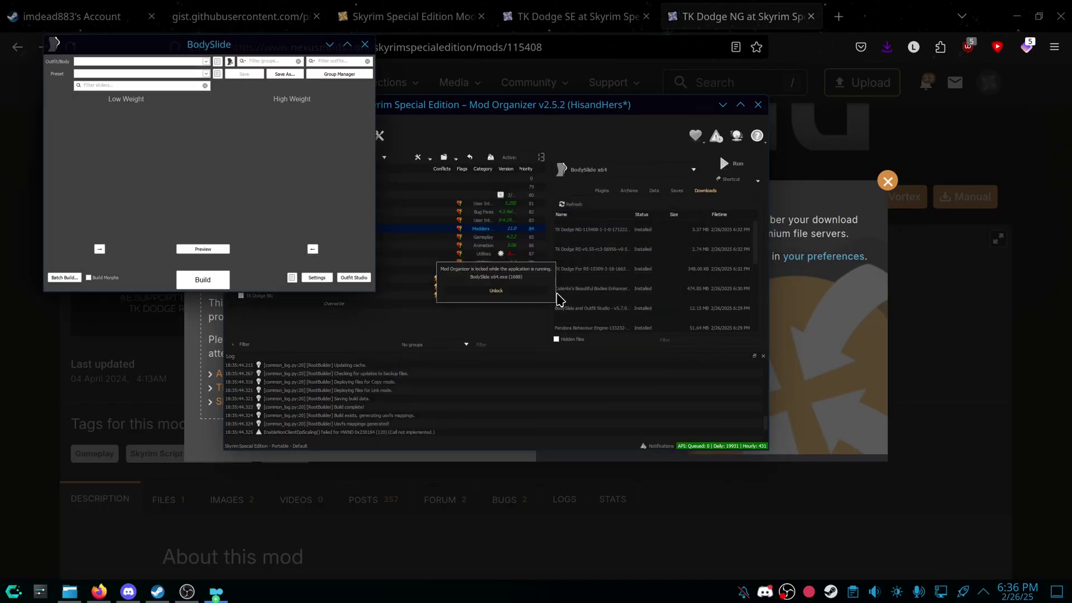
- Choose the CBBE Athletic preset for the CBBE Dawnguard Blind Moth Priest (Physics) body outfit, with Build Morphs enabled
drag(192, 45, 420, 118)
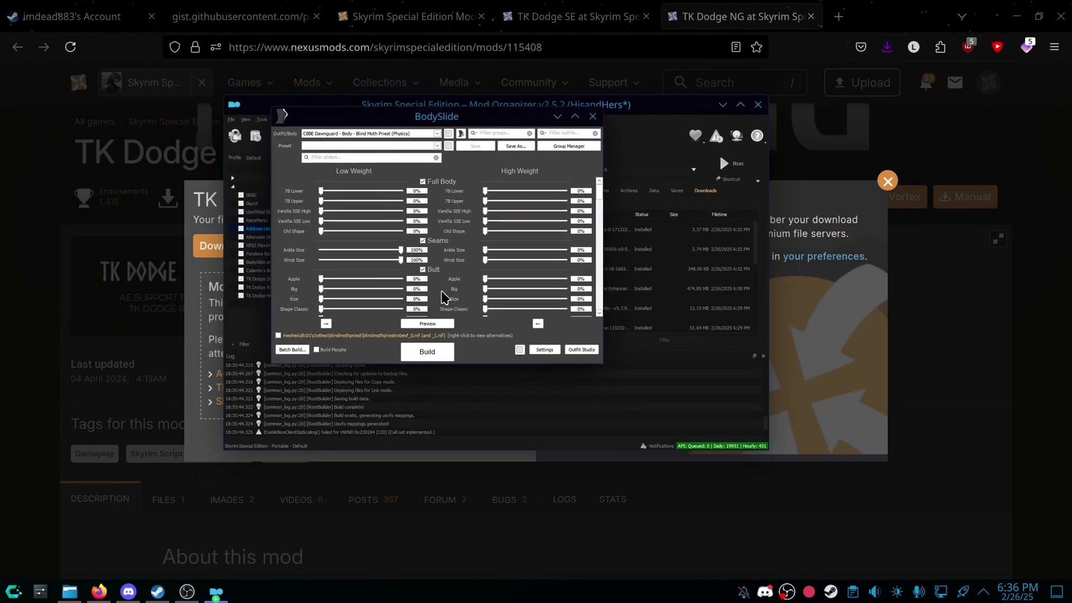
click(360, 134)
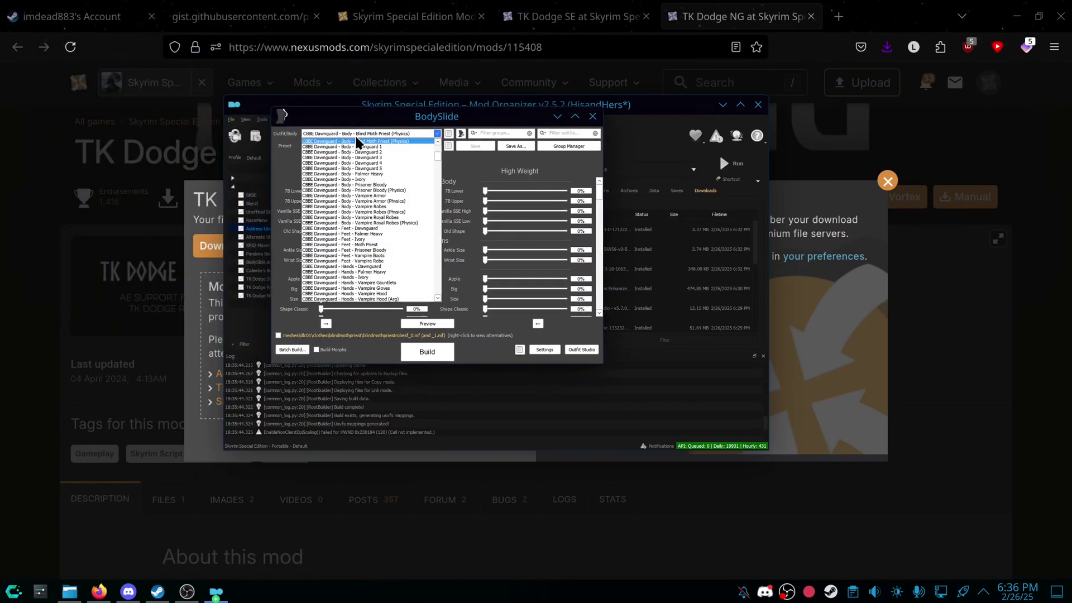
click(360, 136)
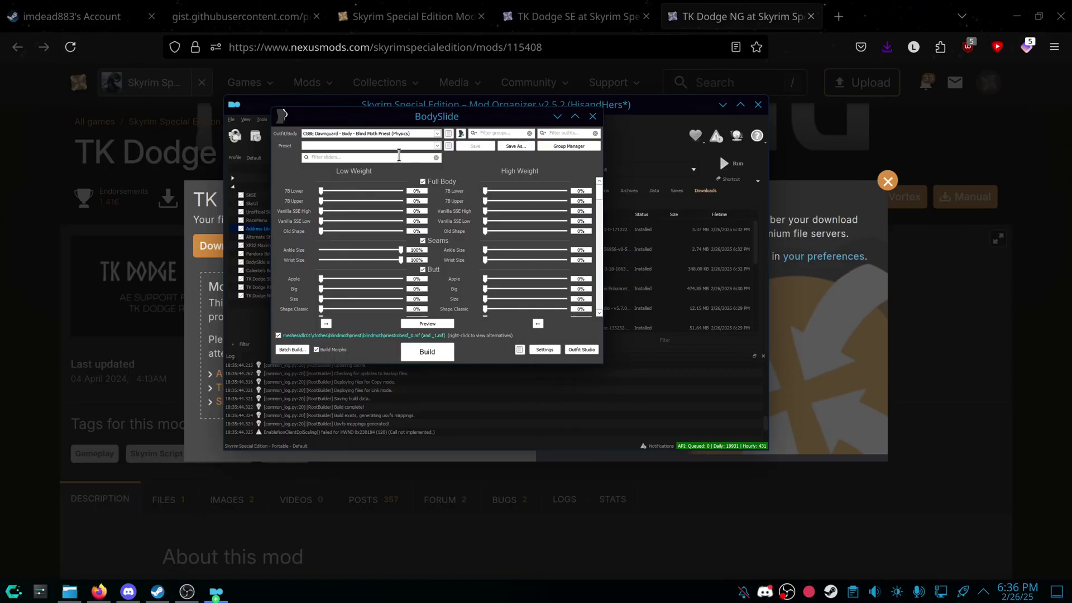
click(394, 146)
click(394, 147)
click(348, 146)
click(316, 160)
- Batch build all listed outfits with CBBE Body as the first output set, dismiss the report and close BodySlide
click(292, 350)
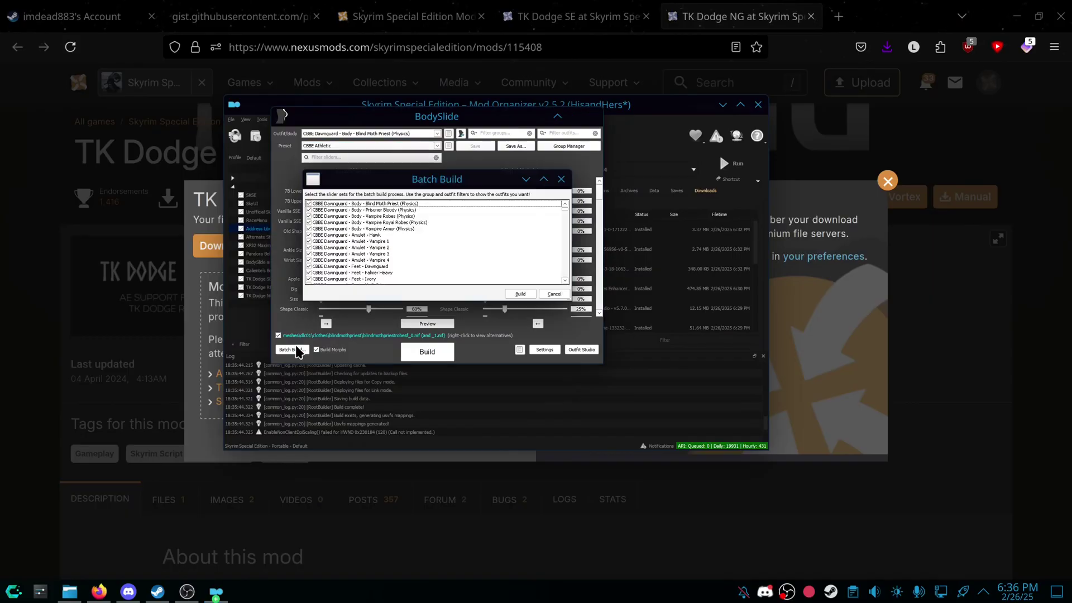
click(520, 299)
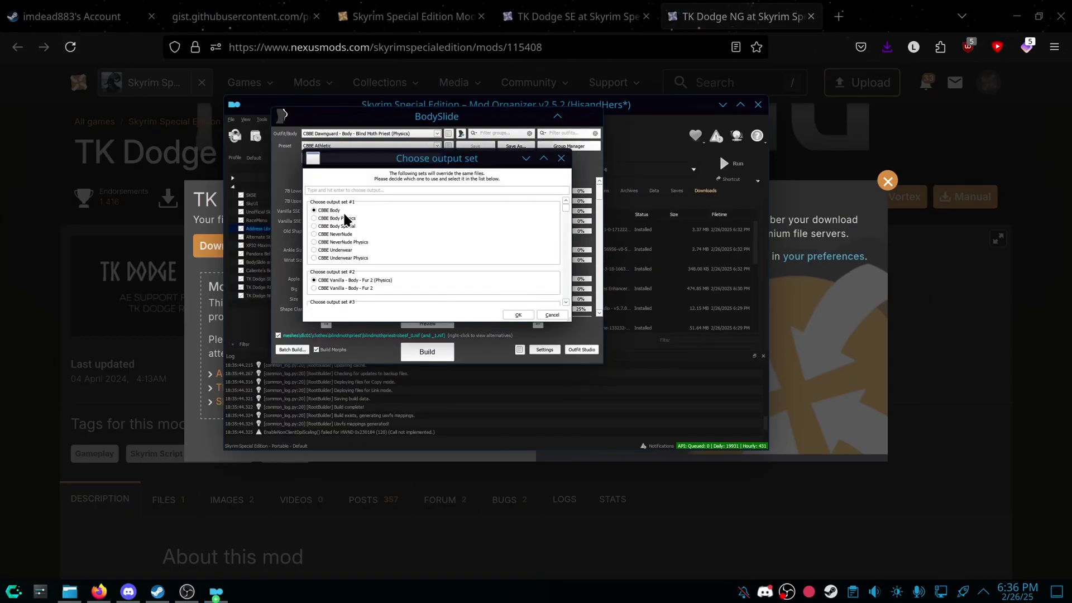
click(518, 315)
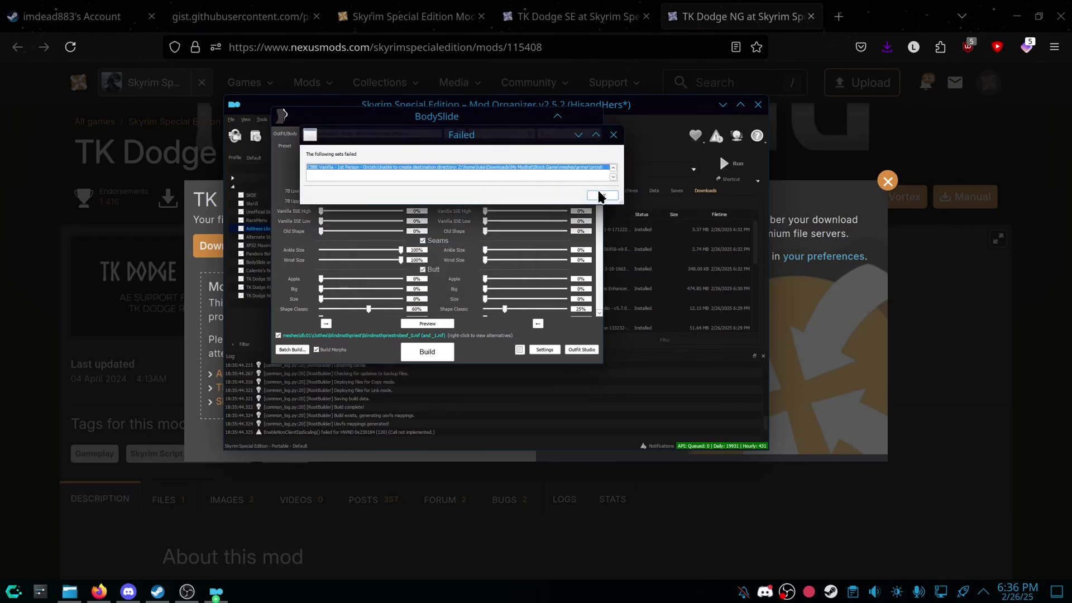
click(599, 196)
click(592, 118)
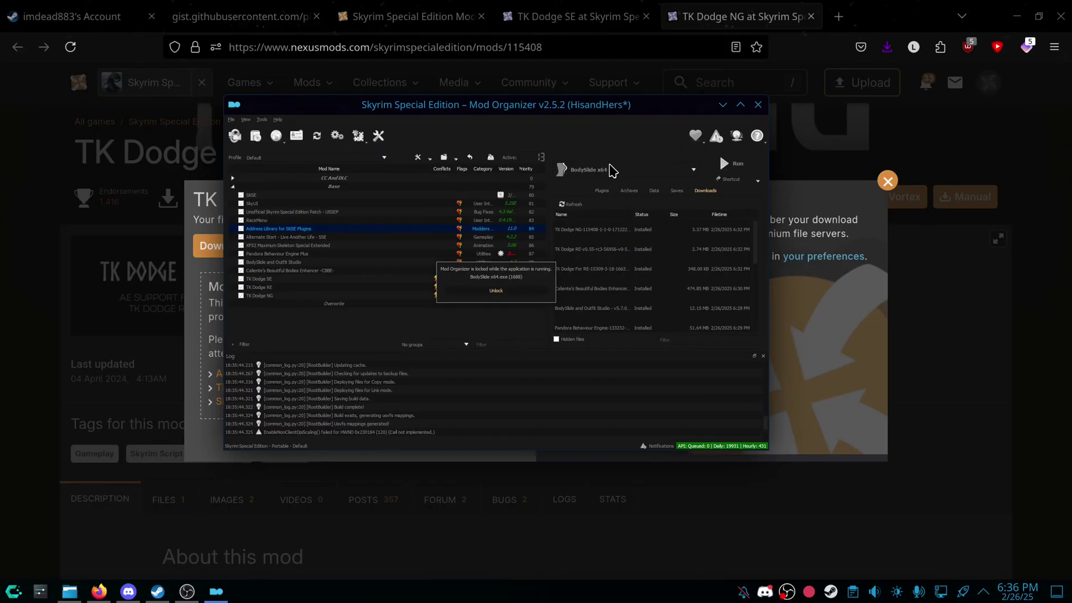
- Launch Skyrim by running the SKSE executable through Mod Organizer
click(612, 171)
click(598, 198)
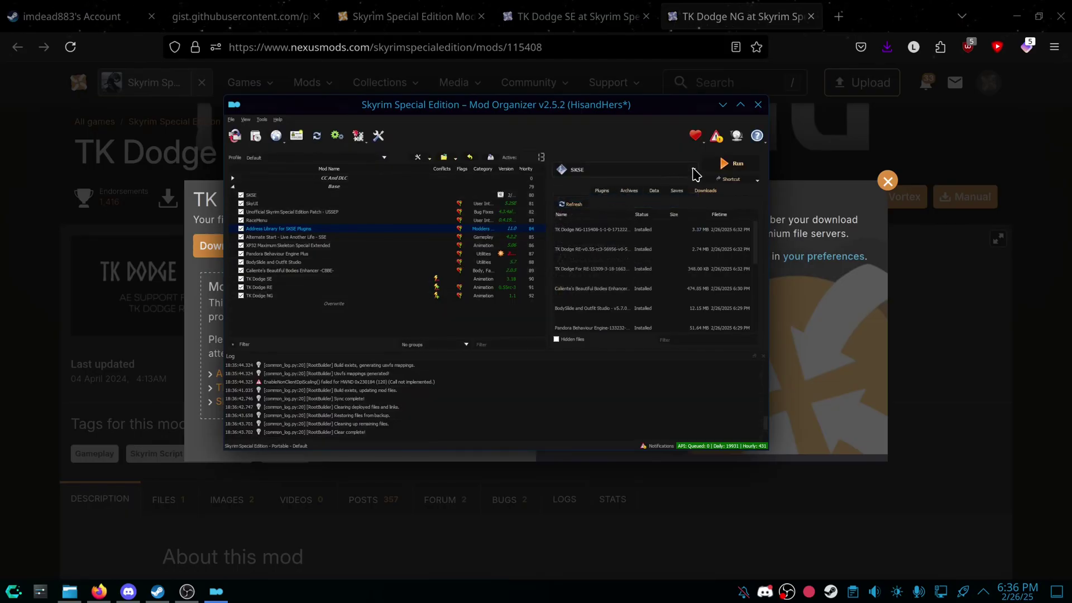
click(733, 164)
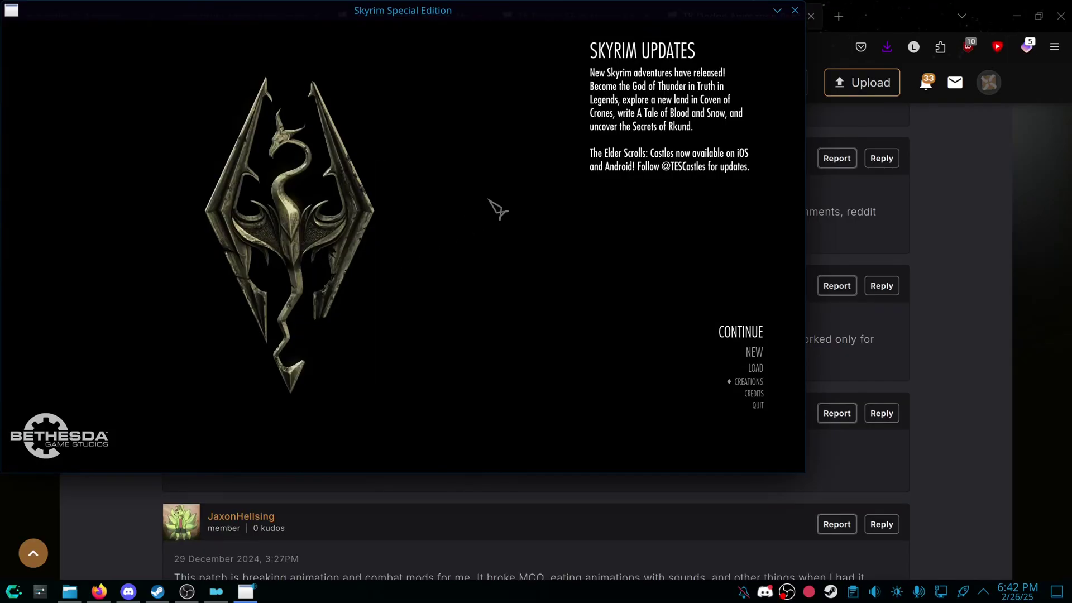
- Start a new game and finish character creation with the default Nord, keeping the name Prisoner
click(751, 352)
click(575, 433)
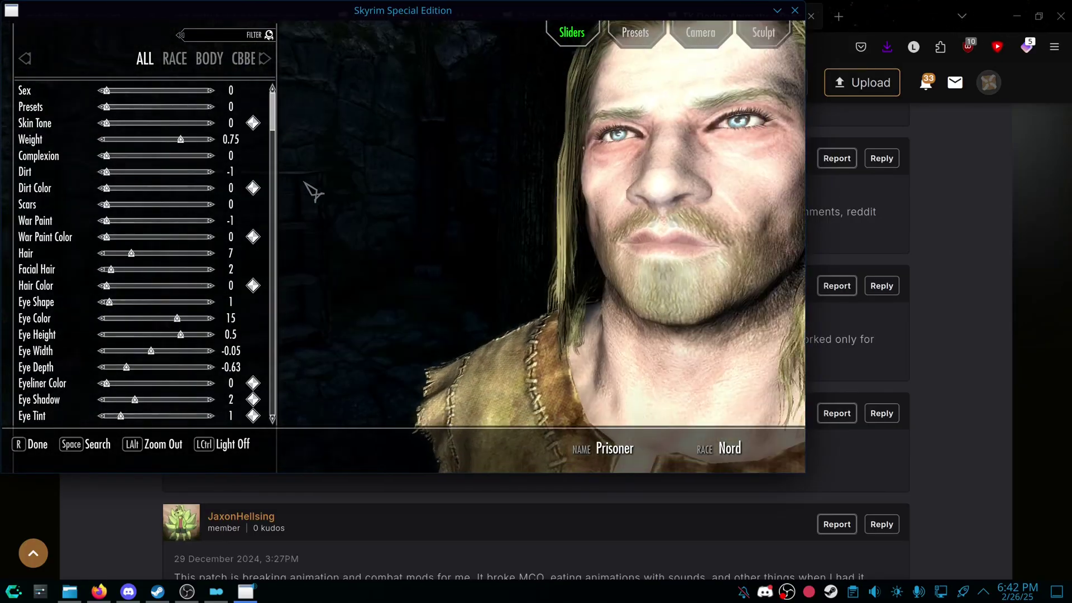
key(r)
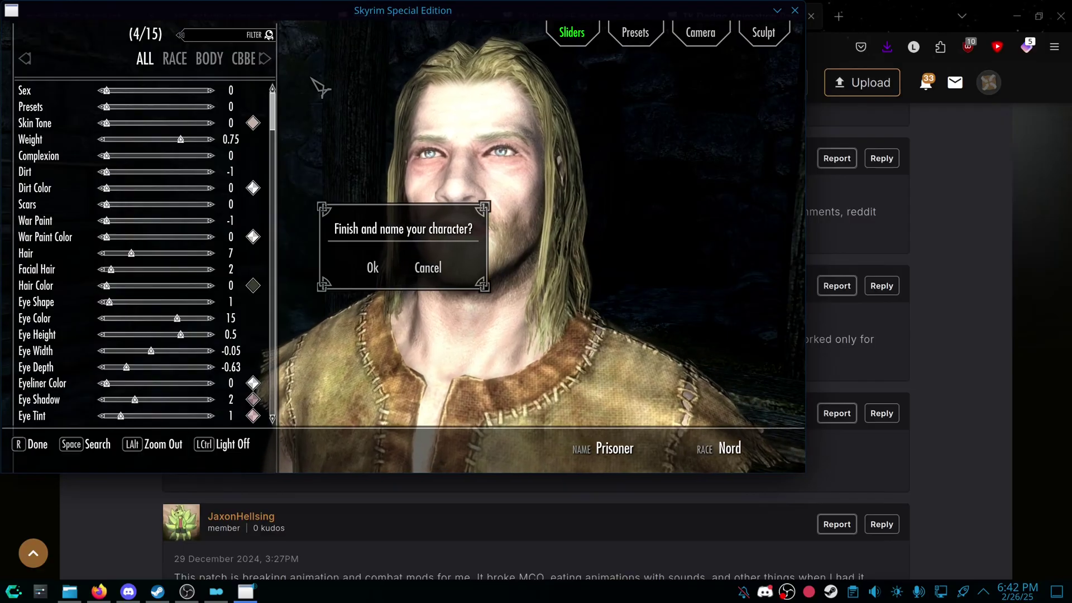
click(380, 275)
key(Return)
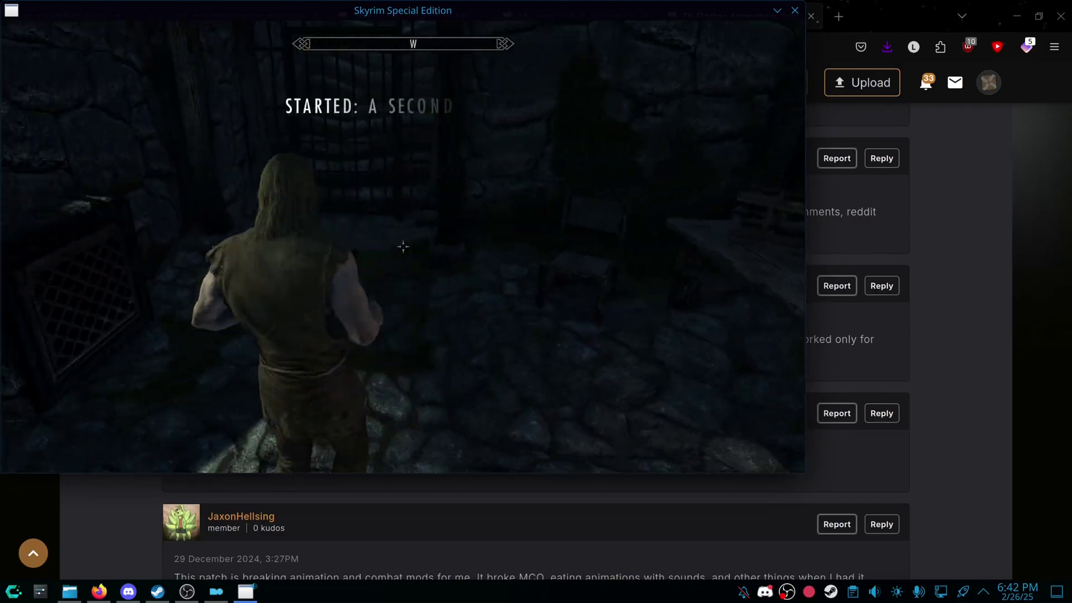
- Move the character around the starting cell to check the movement and dodge animations in game
key(w)
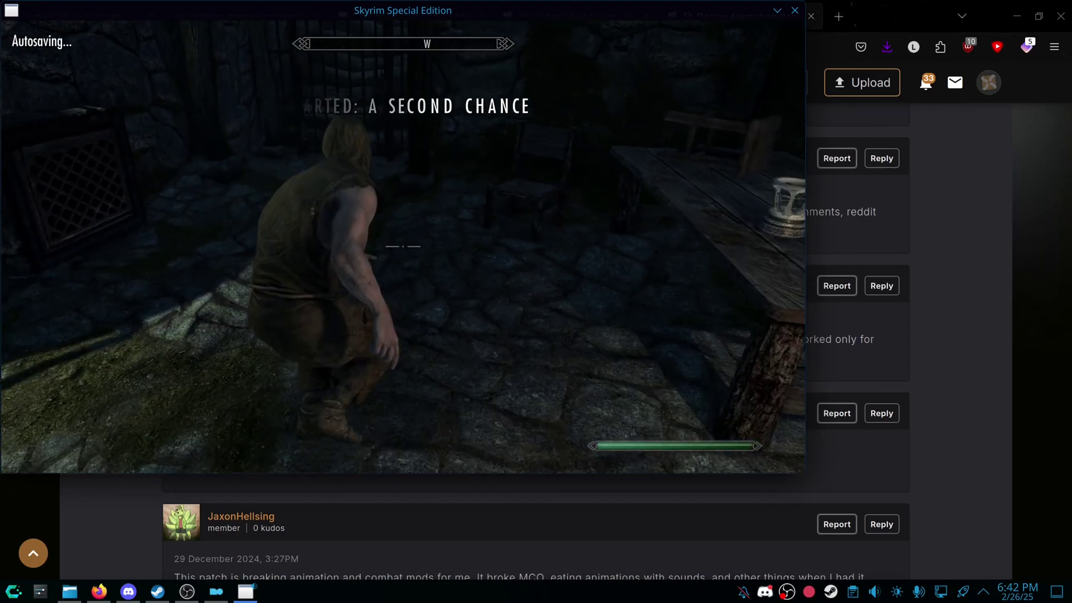
key(f)
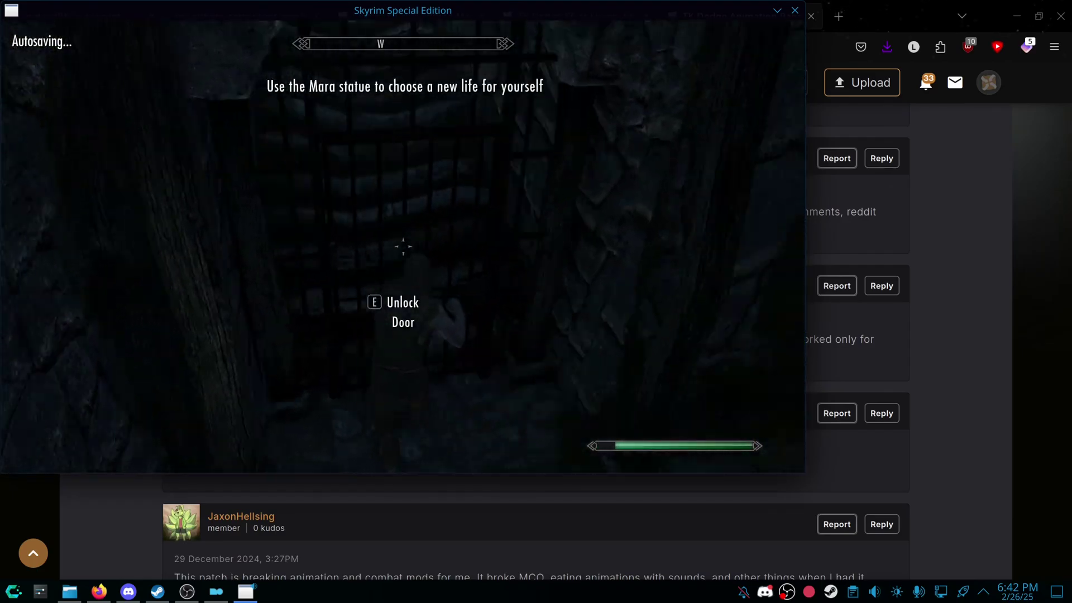
key(w)
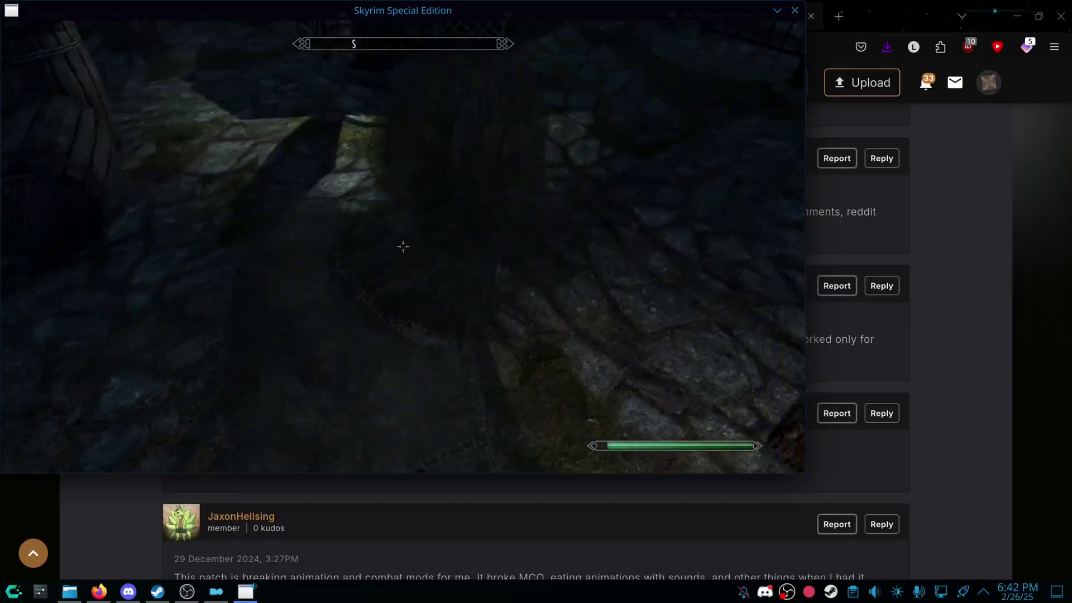
key(w)
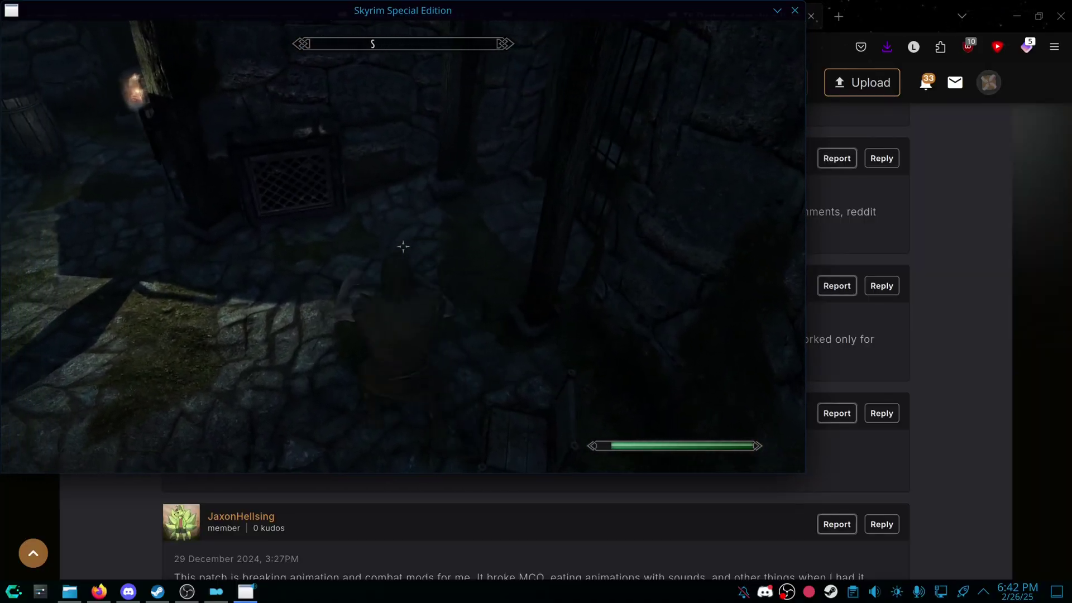
key(w)
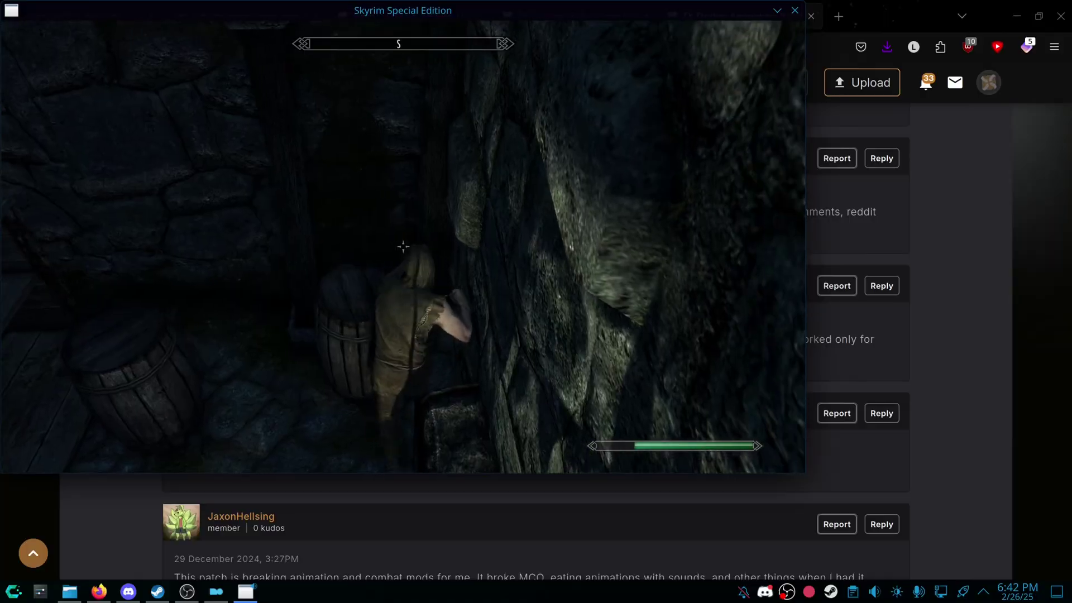
key(w)
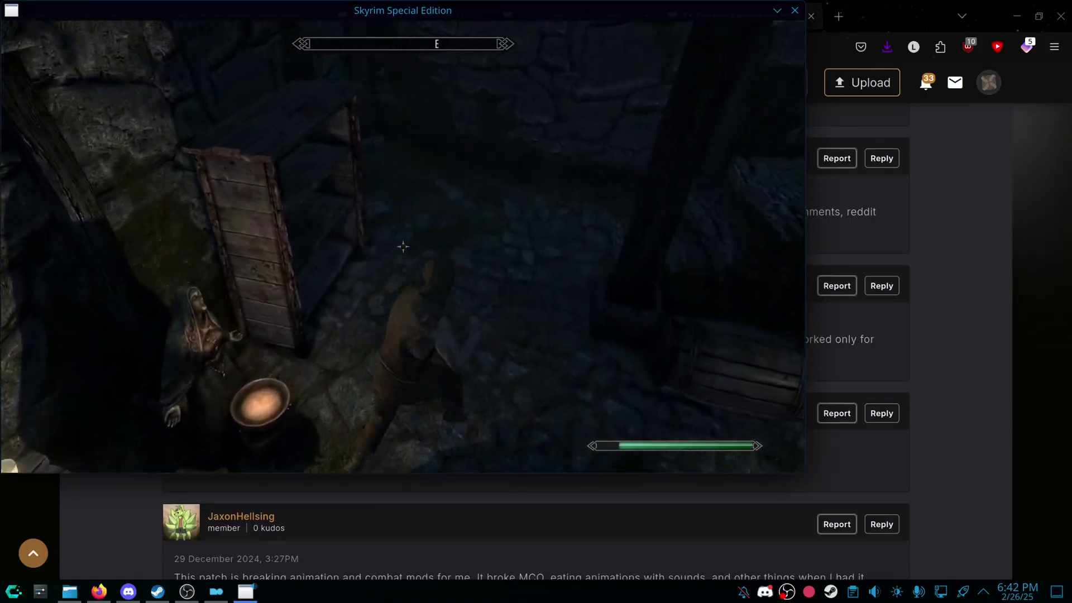
key(w)
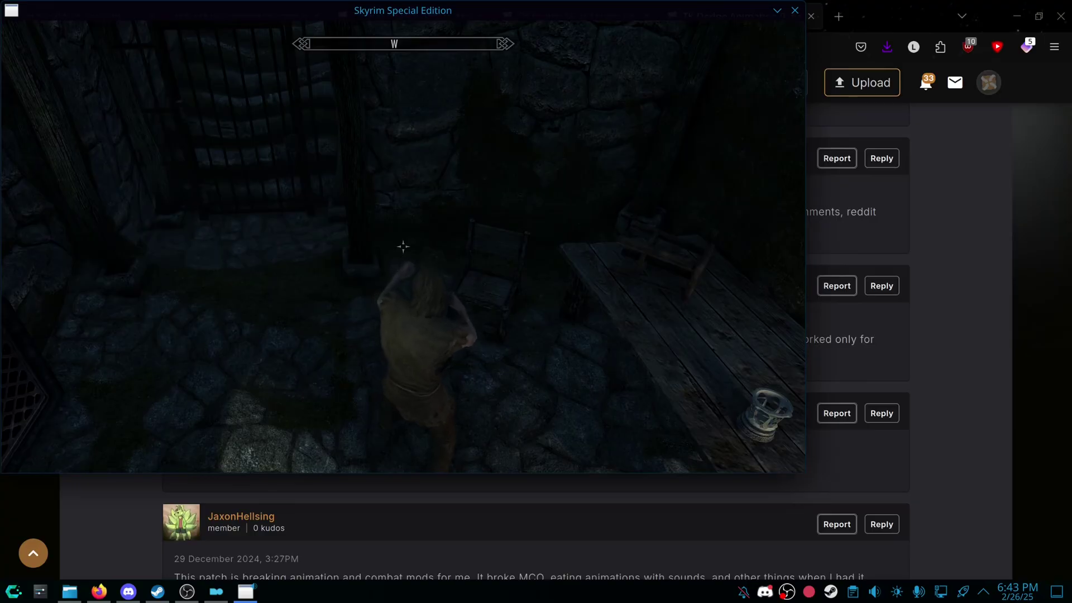
key(w)
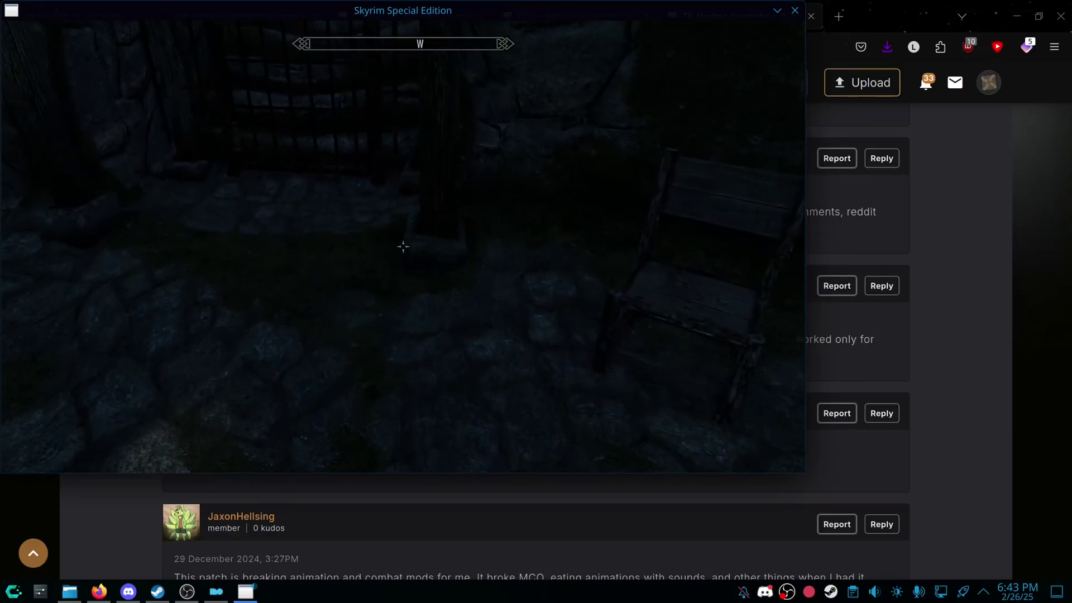
key(w)
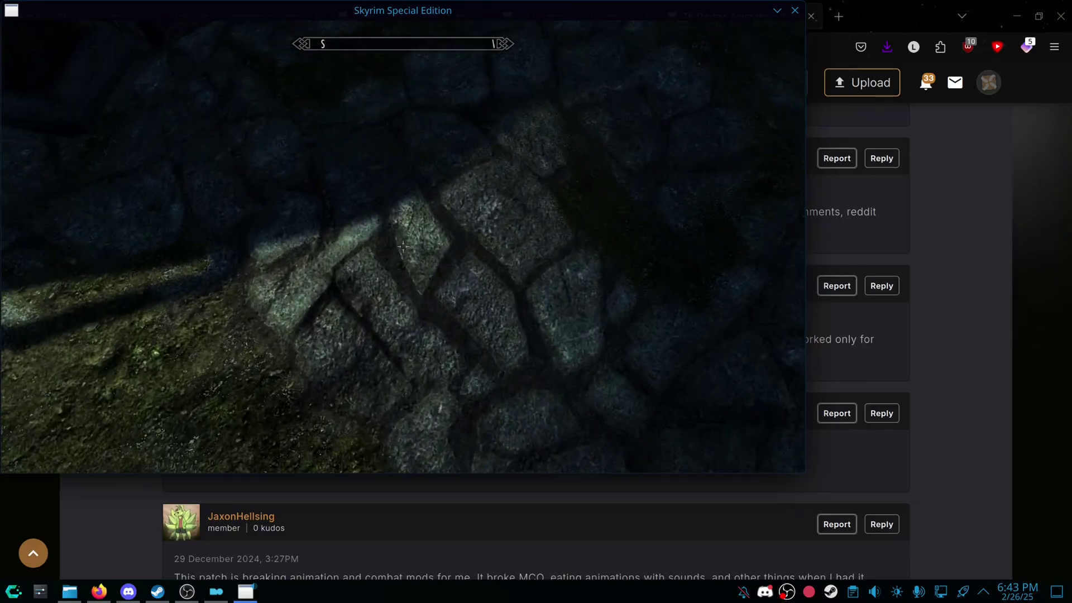
key(w)
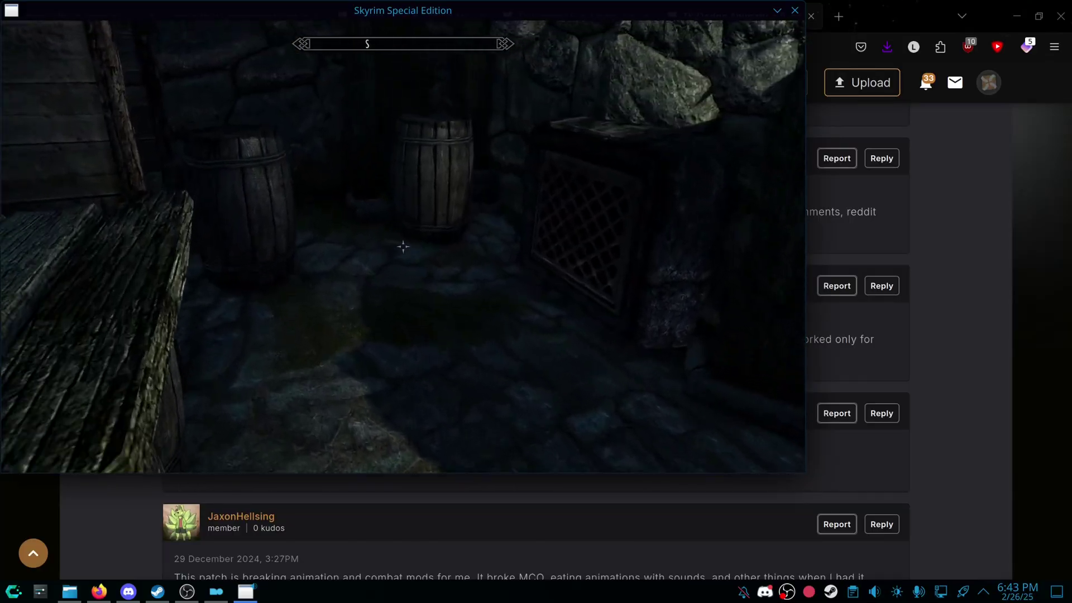
key(w)
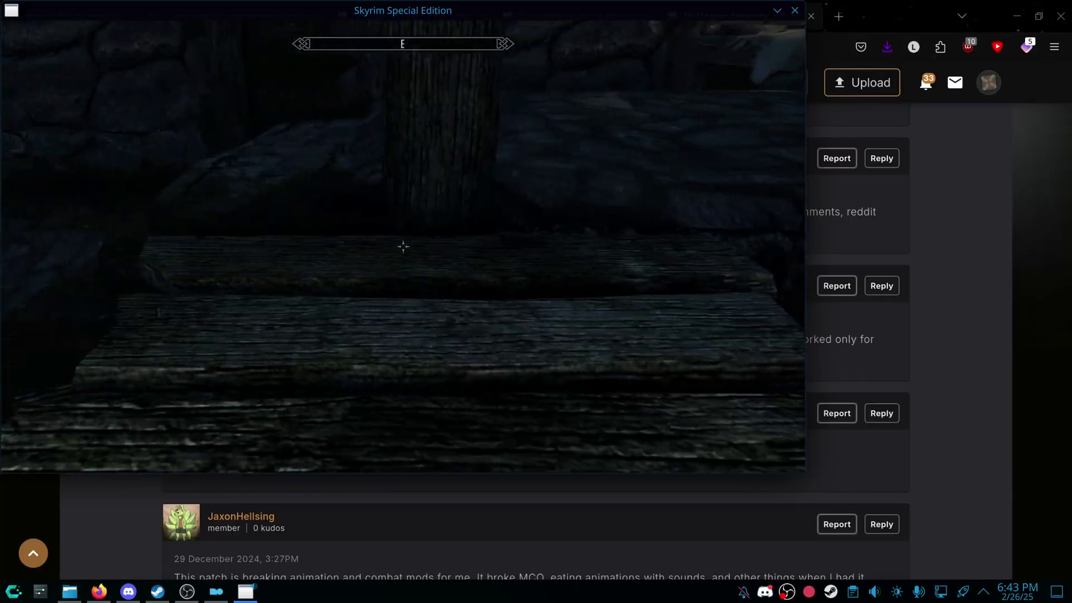
key(w)
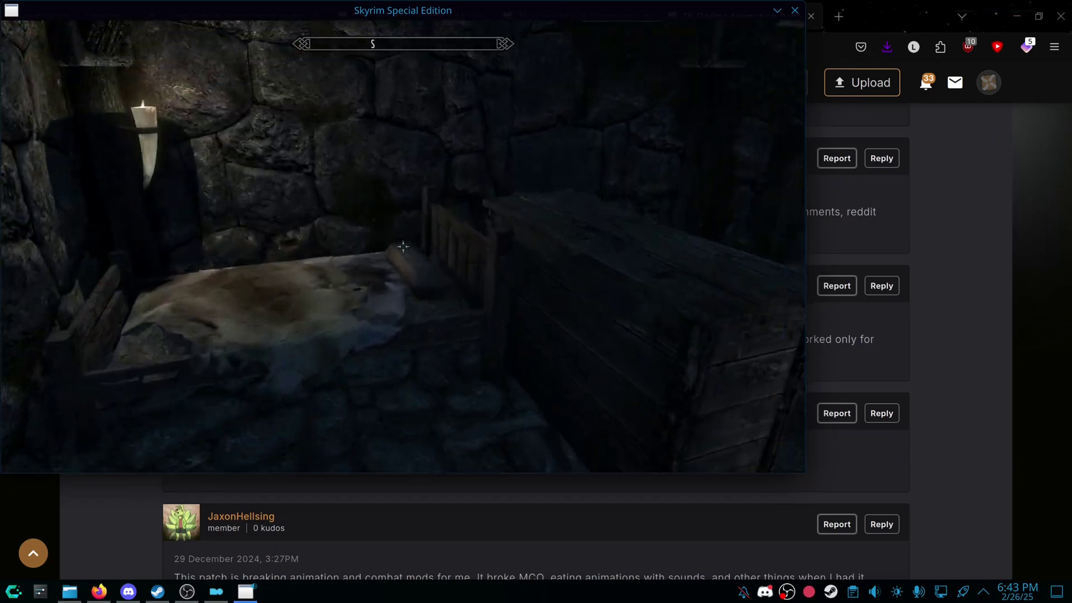
key(w)
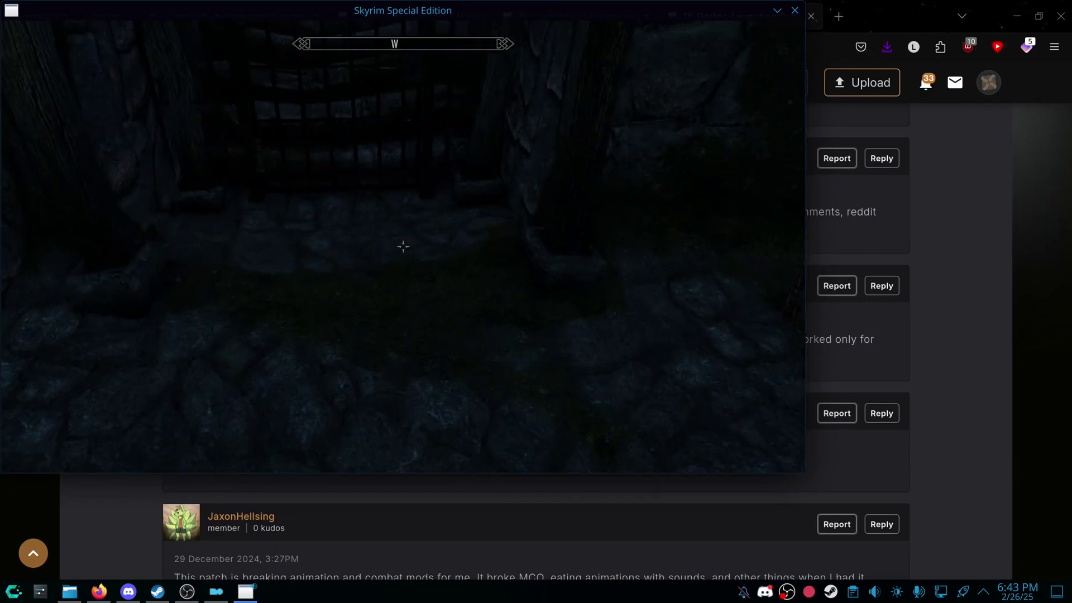
- Quit the game with the console command qqq
key(grave)
text(qqq)
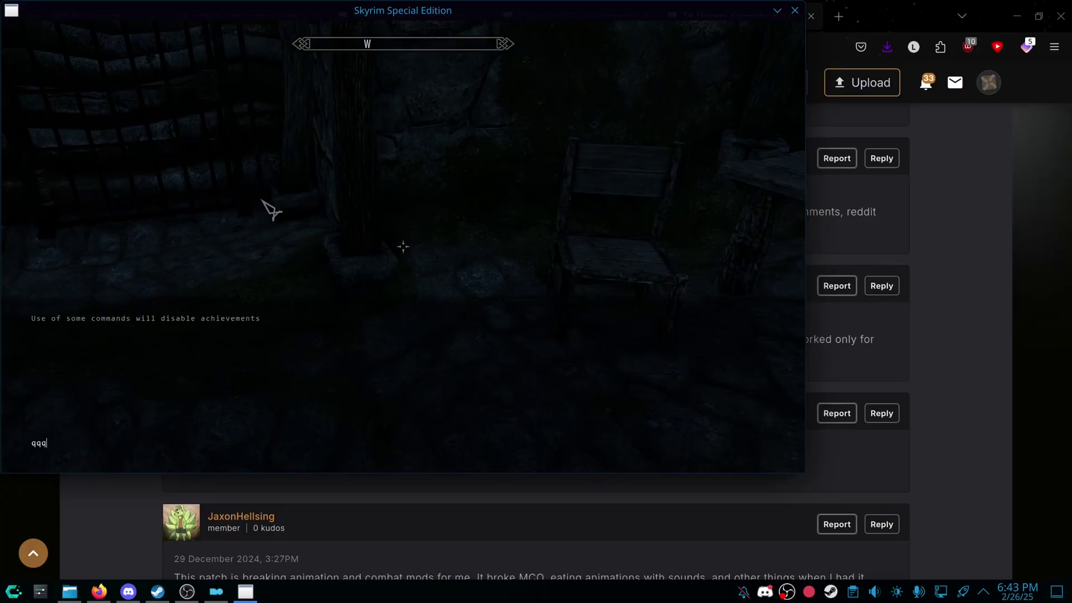
key(Return)
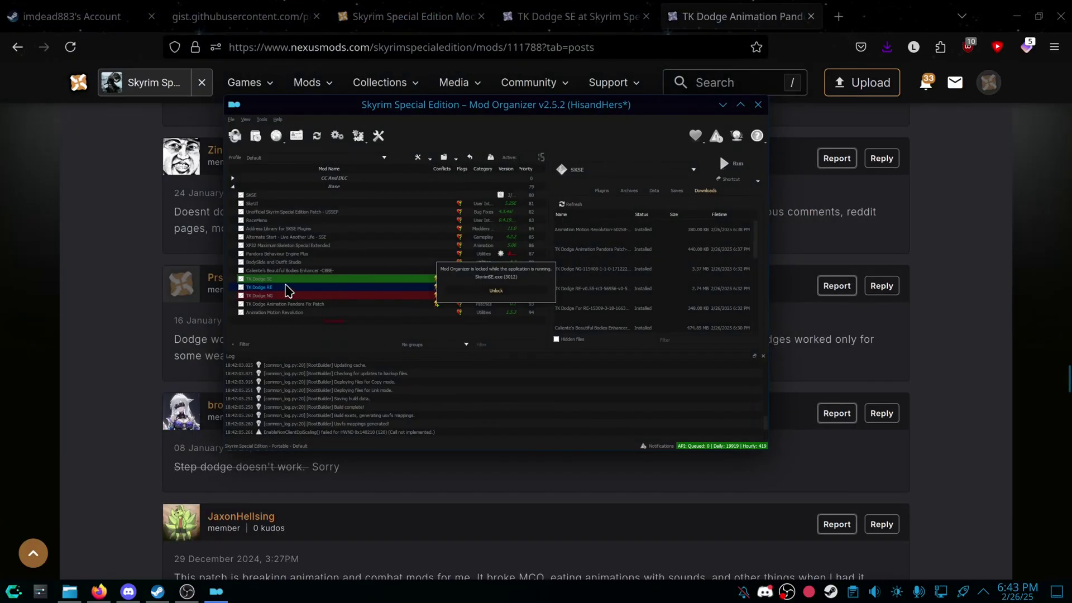
- Review the TK Dodge RE reinstall options up to the TK dodge standalone behavior edits, and cancel the installer
right_click(281, 288)
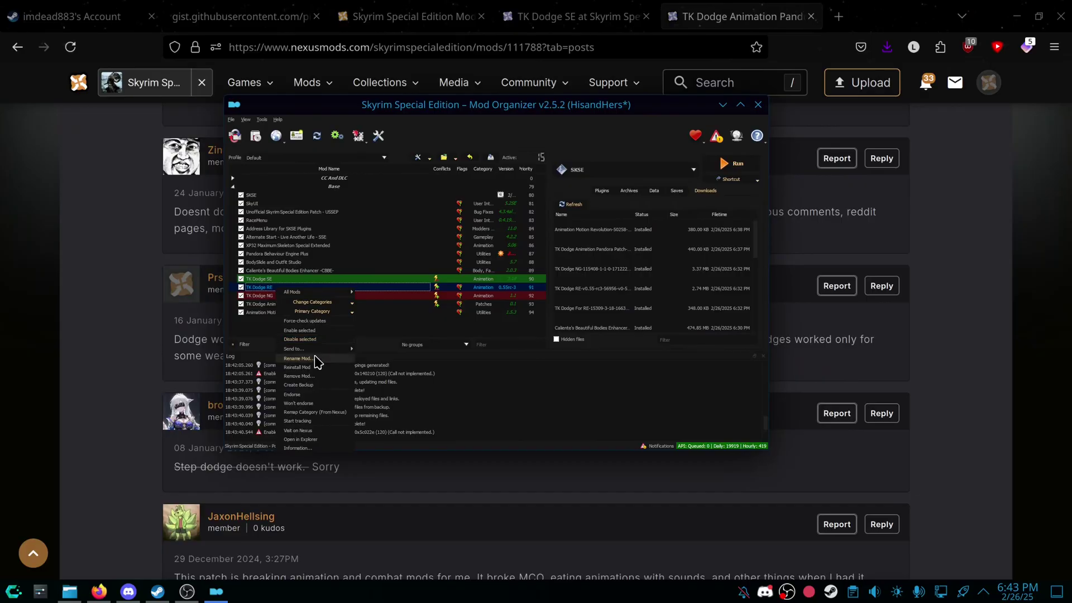
click(300, 368)
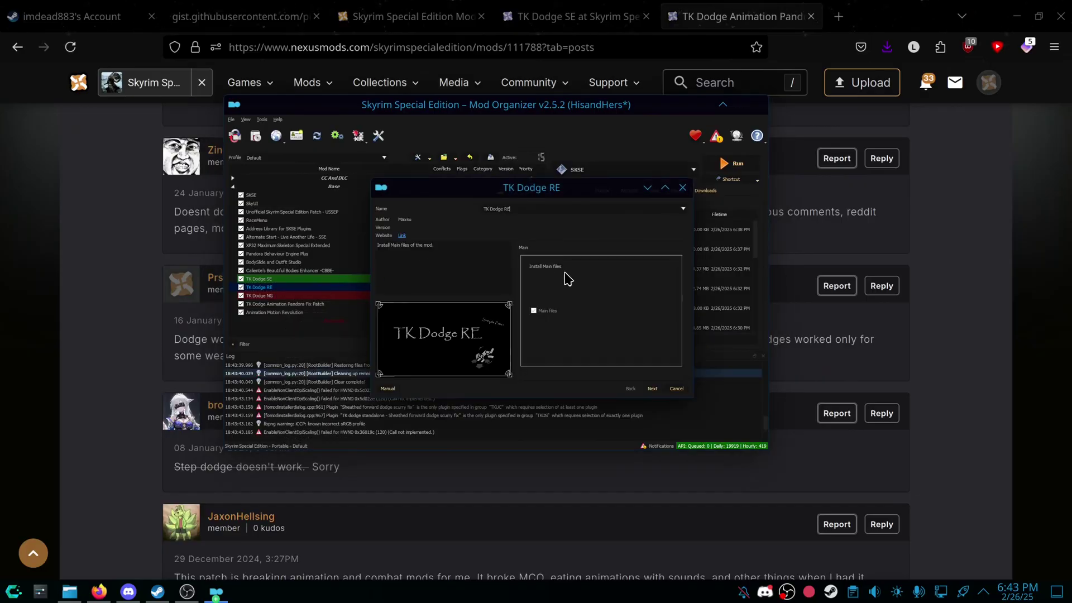
click(652, 389)
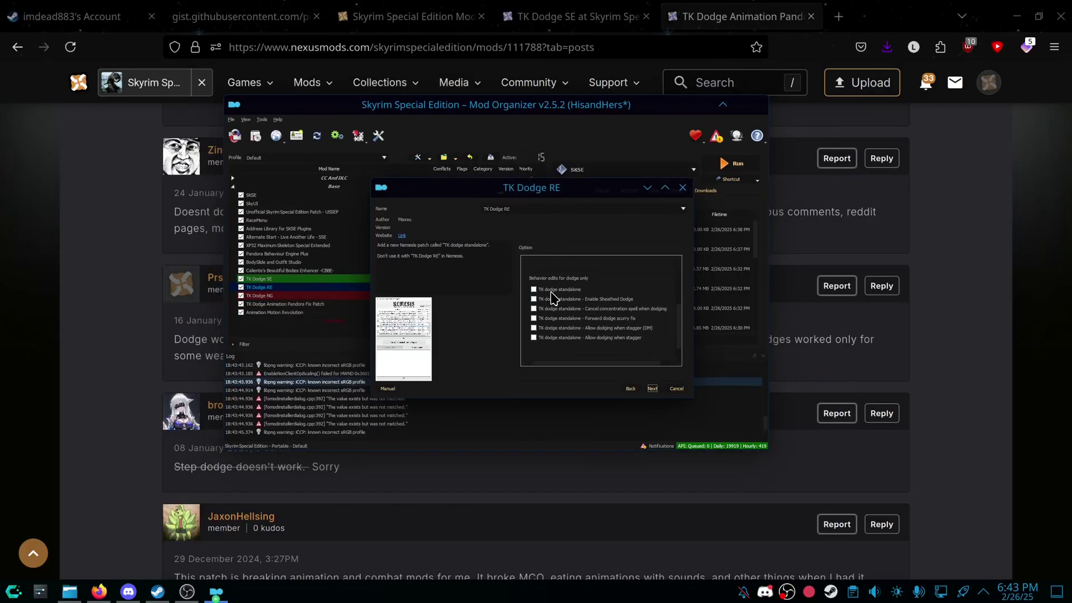
click(677, 389)
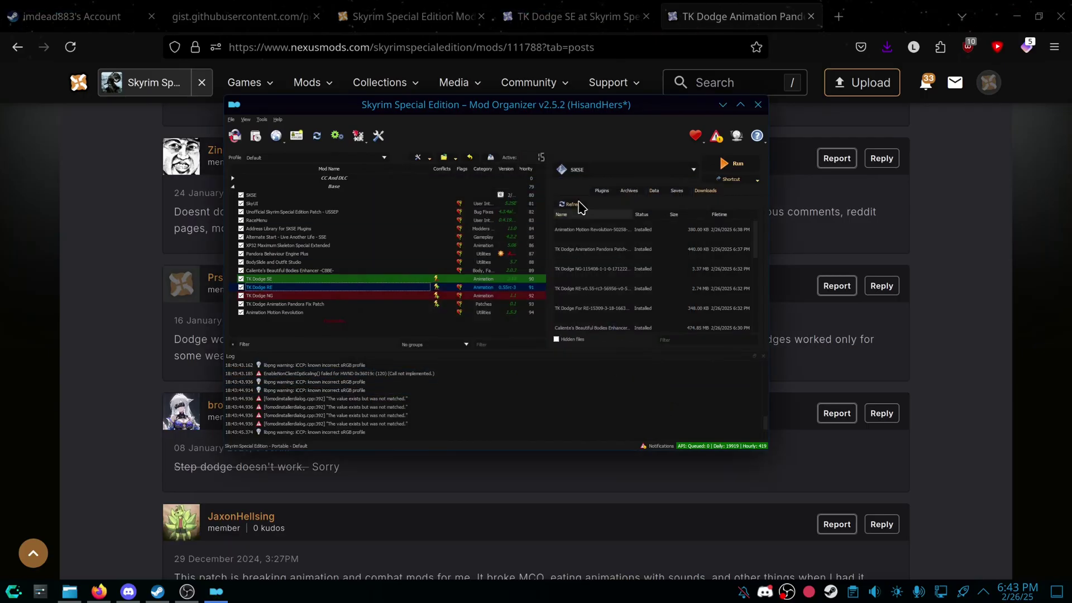
- Run Pandora Behaviour Engine+ with XPMSE Patch For Pandora, TK Dodge Standalone and Pandora Base enabled, and close it
click(630, 170)
click(603, 216)
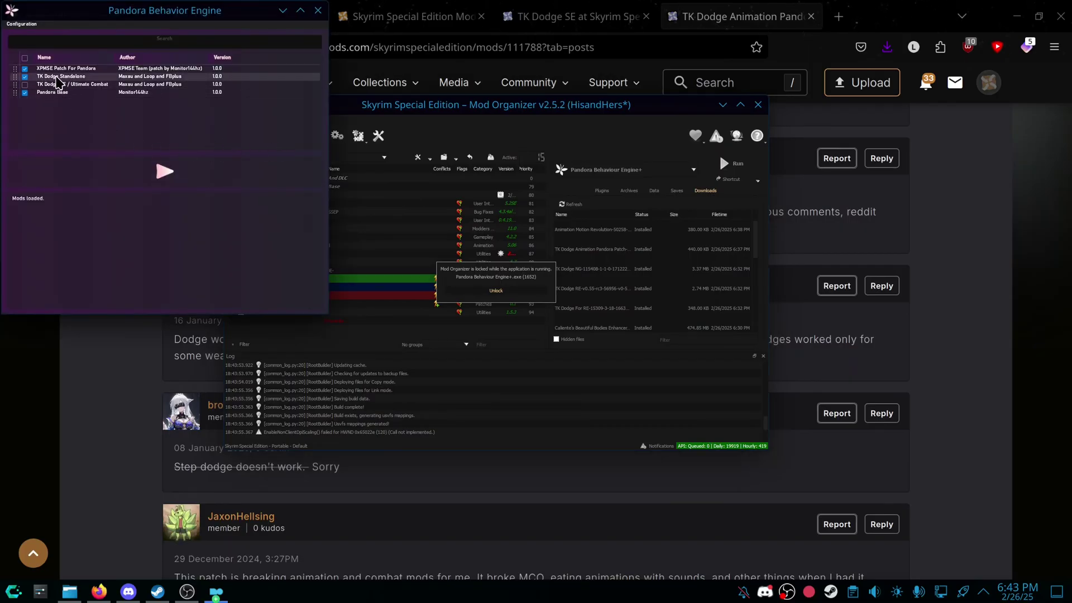
click(143, 171)
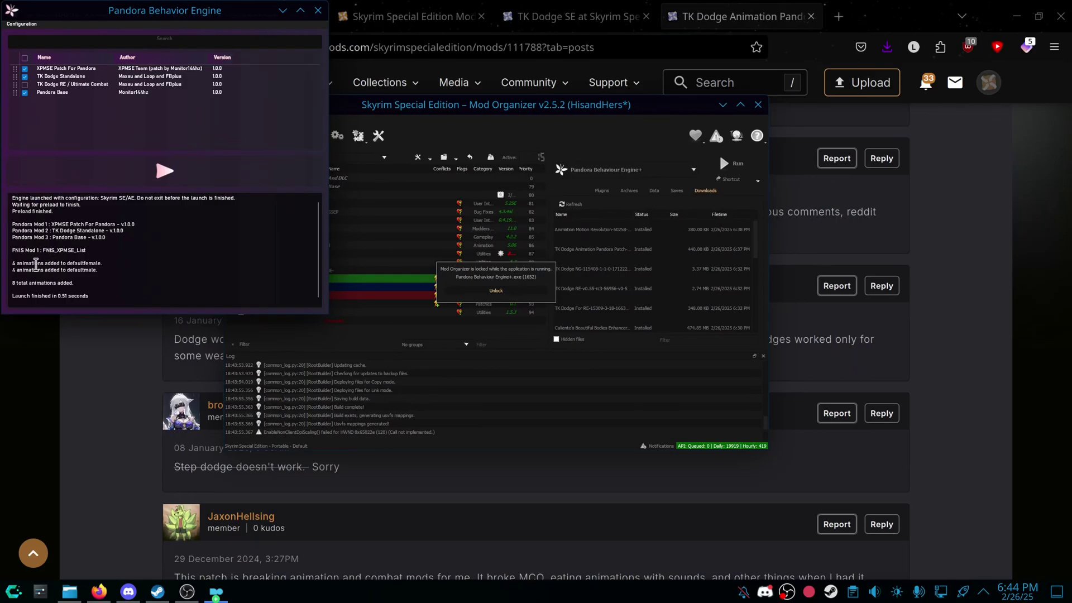
drag(32, 273, 152, 296)
click(53, 260)
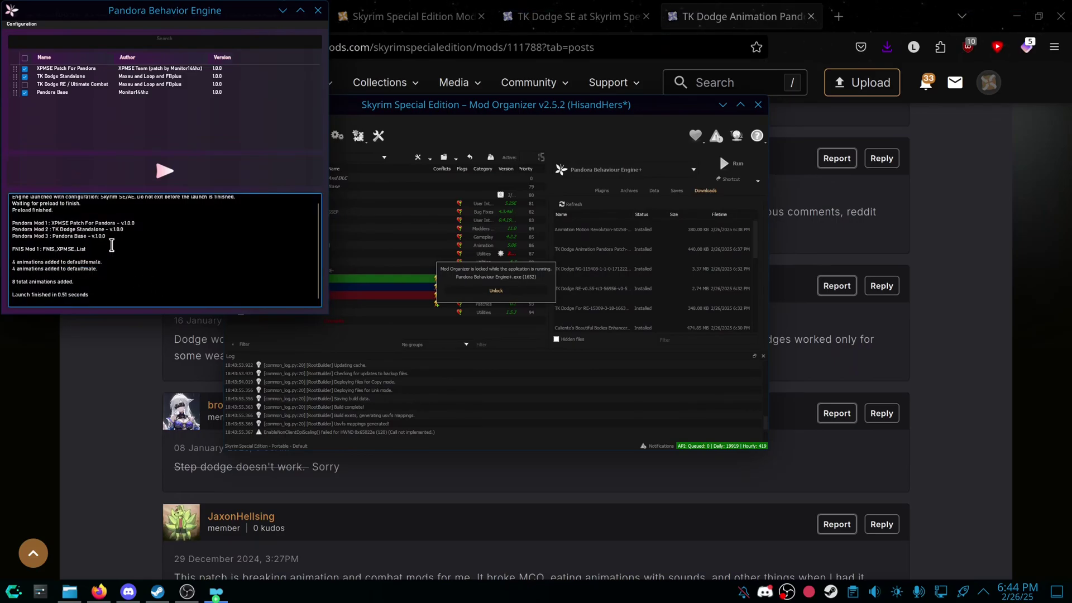
click(318, 11)
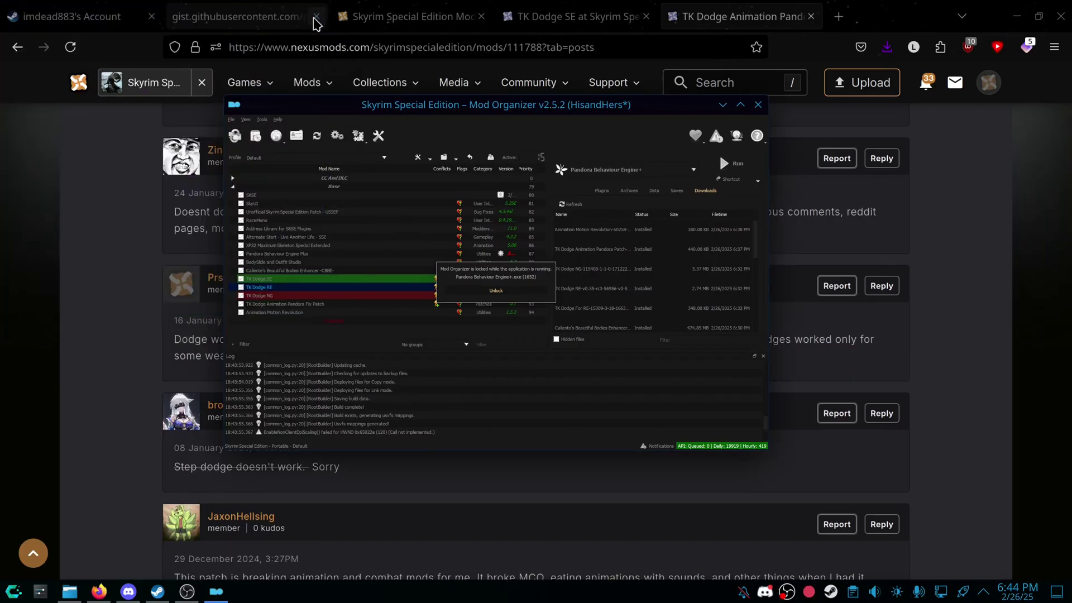